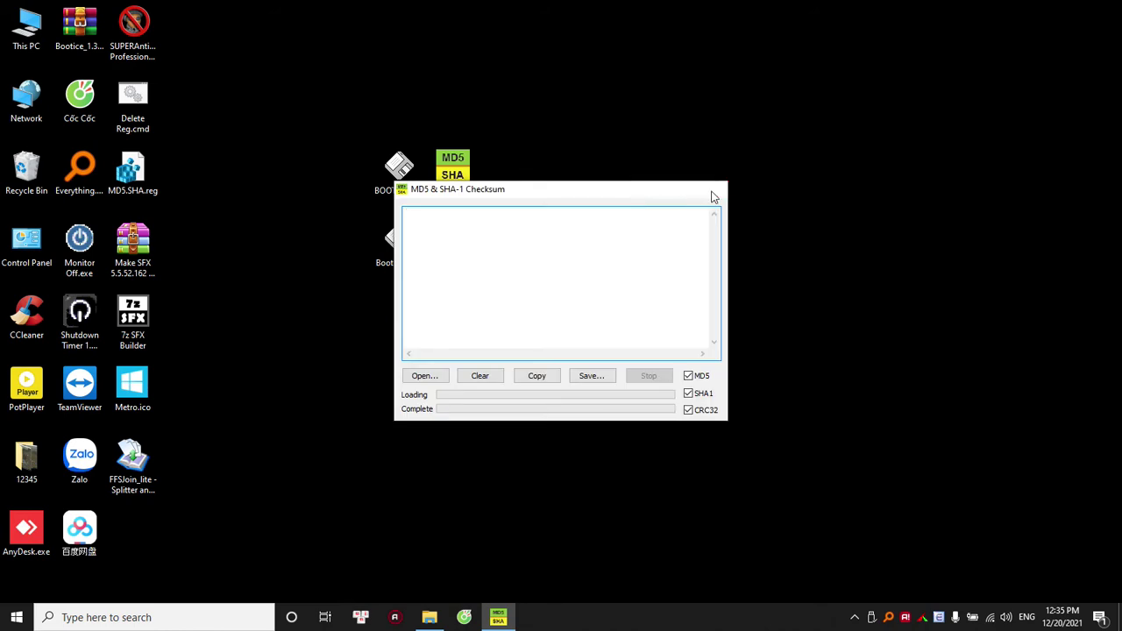
Run MD5.SHA.exe to compute checksums for the Make SFX, 7z SFX Builder, Metro.ico and FFSJoin_lite files, and close the checksum window
{"action": "left_click", "coordinate": [712, 190]}
{"action": "double_click", "coordinate": [428, 318]}
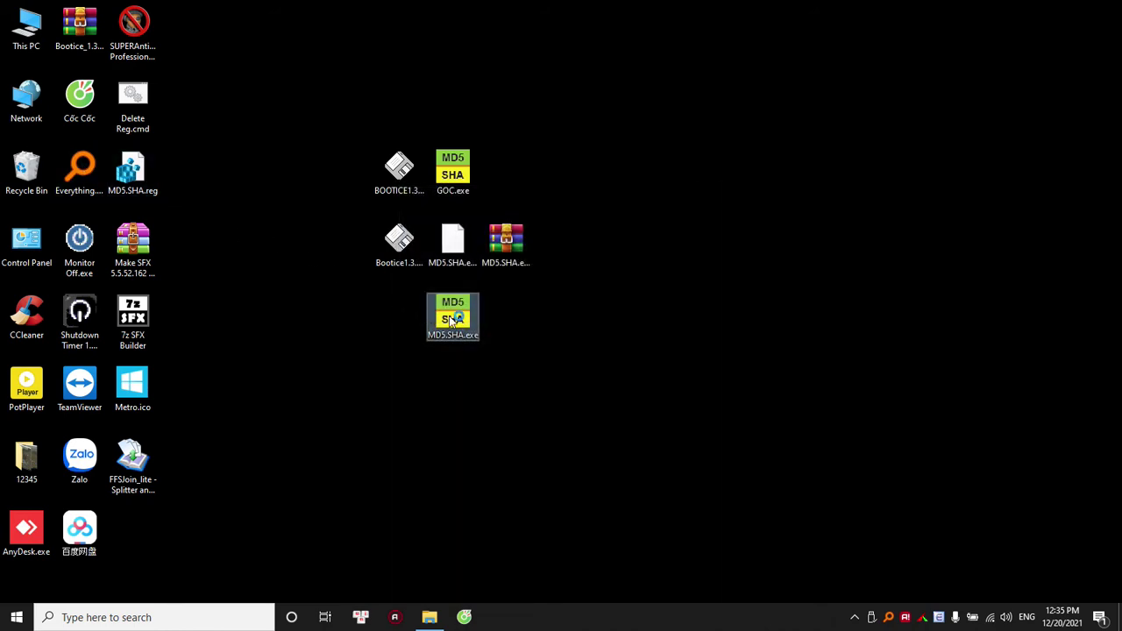
{"action": "left_click_drag", "start_coordinate": [132, 246], "coordinate": [470, 270]}
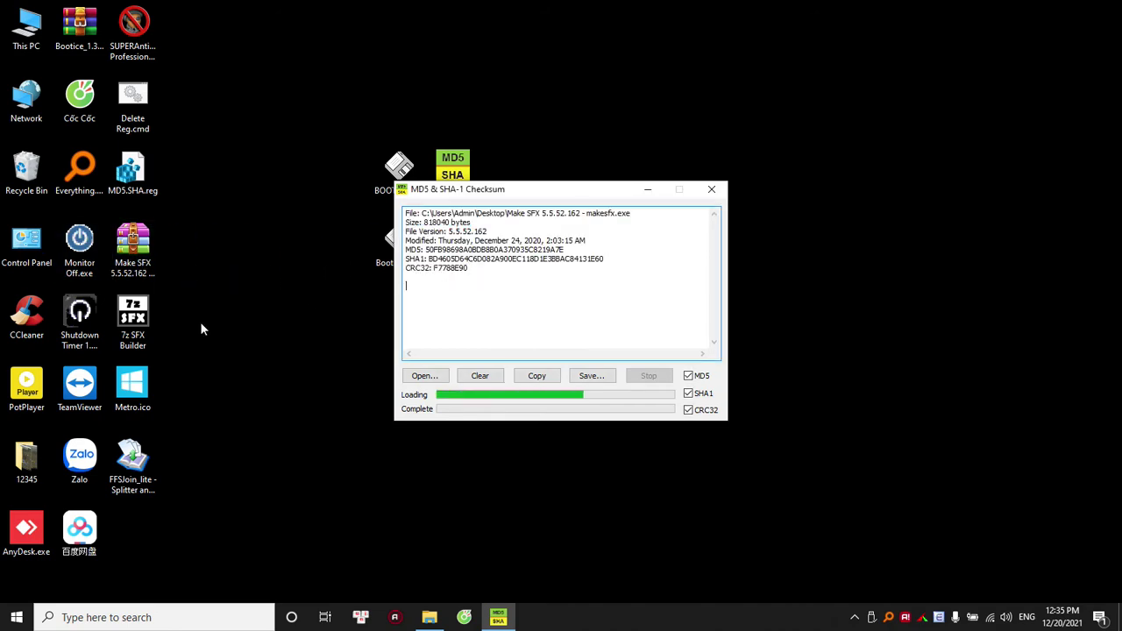
{"action": "left_click_drag", "start_coordinate": [133, 321], "coordinate": [517, 337]}
{"action": "left_click_drag", "start_coordinate": [135, 390], "coordinate": [493, 351]}
{"action": "left_click_drag", "start_coordinate": [130, 463], "coordinate": [487, 350]}
{"action": "right_click", "coordinate": [144, 181]}
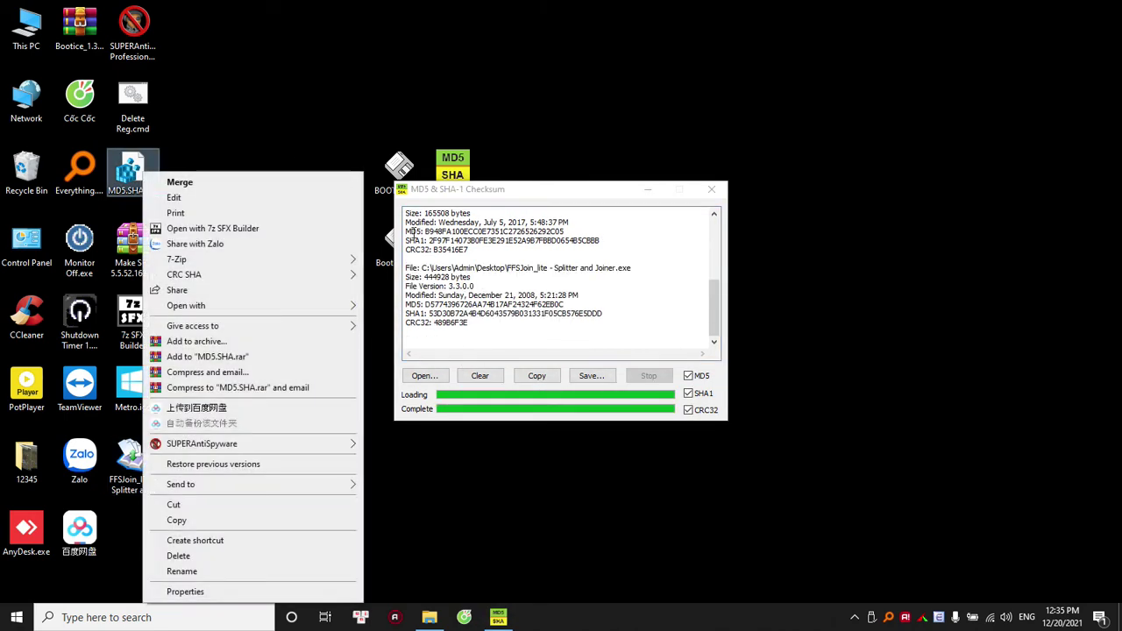
{"action": "left_click", "coordinate": [516, 298]}
{"action": "left_click", "coordinate": [711, 189]}
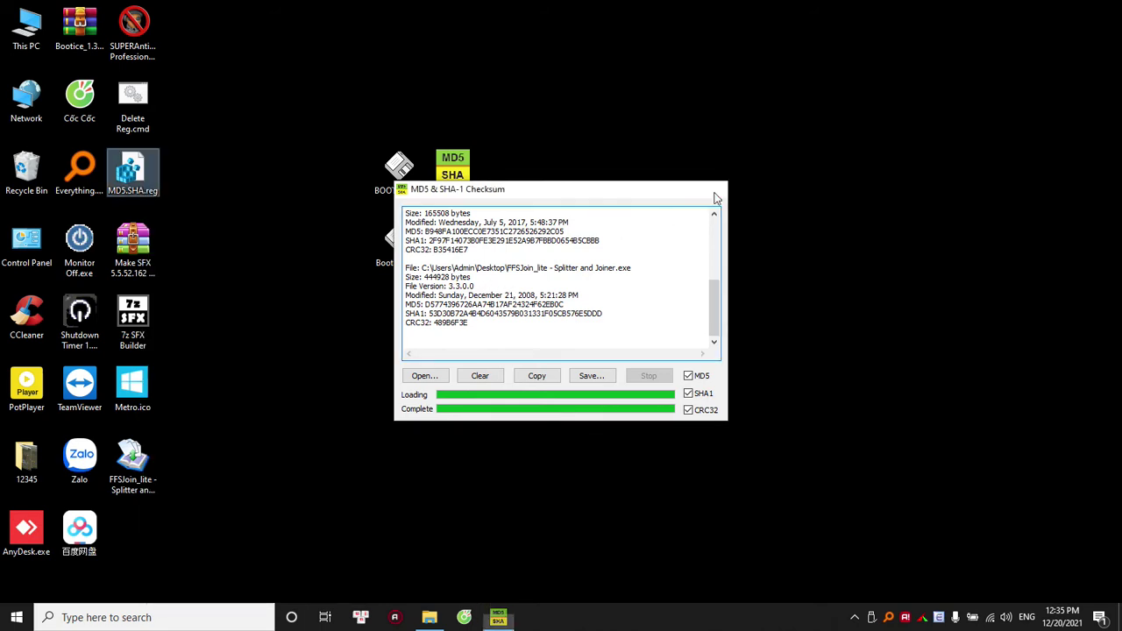
{"action": "right_click", "coordinate": [141, 108]}
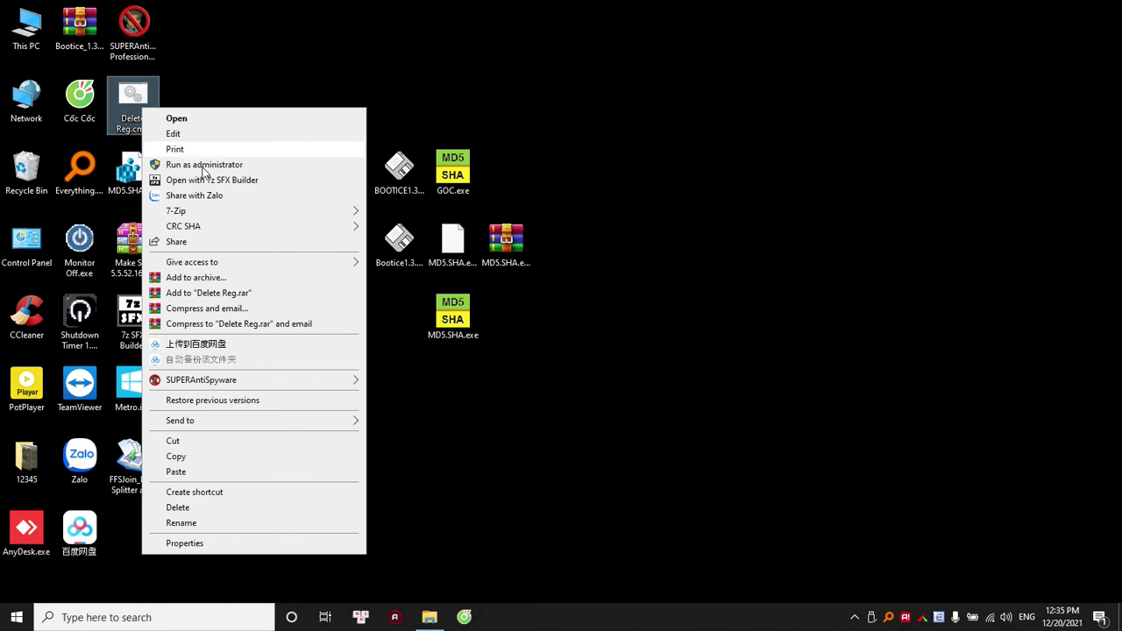
{"action": "left_click", "coordinate": [231, 87]}
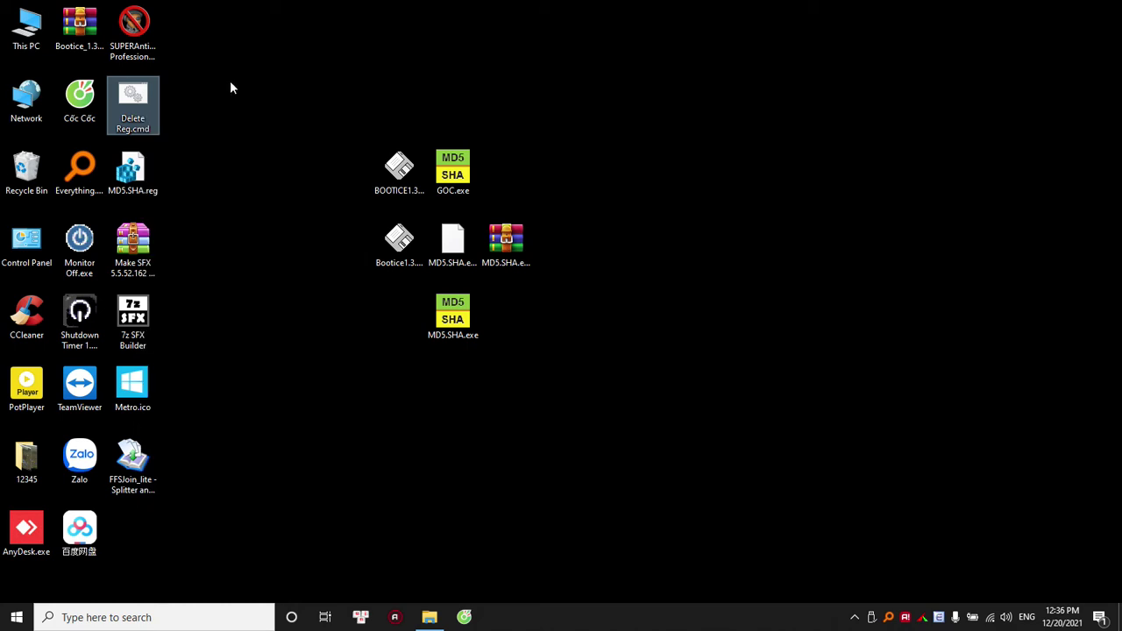
{"action": "left_click", "coordinate": [230, 87]}
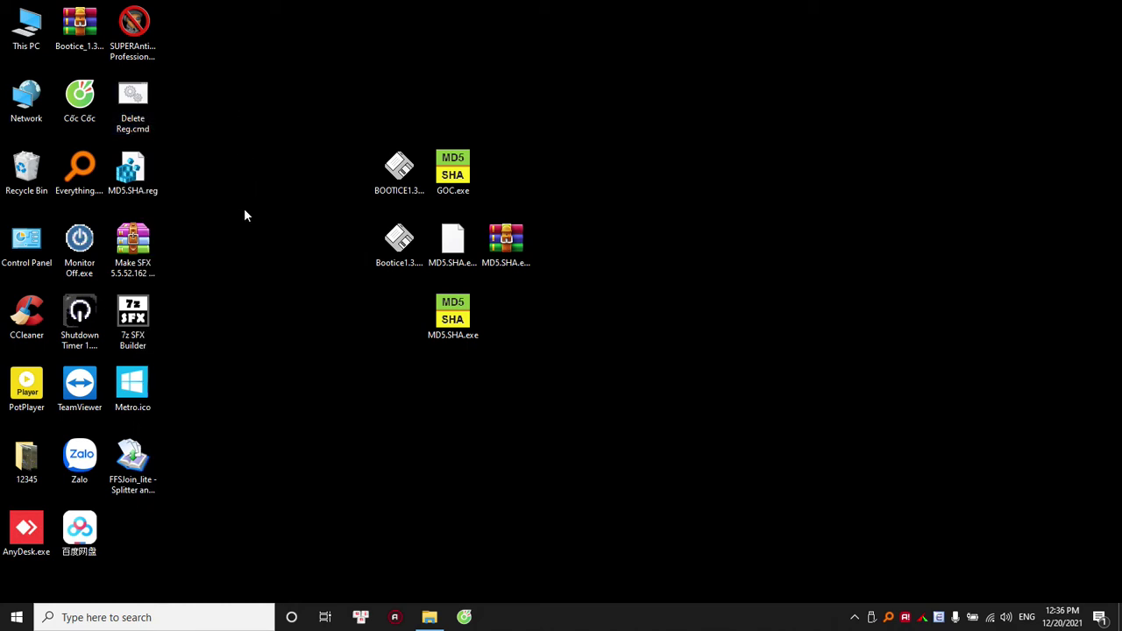
Open MD5.SHA.reg for editing in Notepad and place its window clear of the desktop icons along the edge
{"action": "right_click", "coordinate": [142, 171]}
{"action": "left_click", "coordinate": [183, 197]}
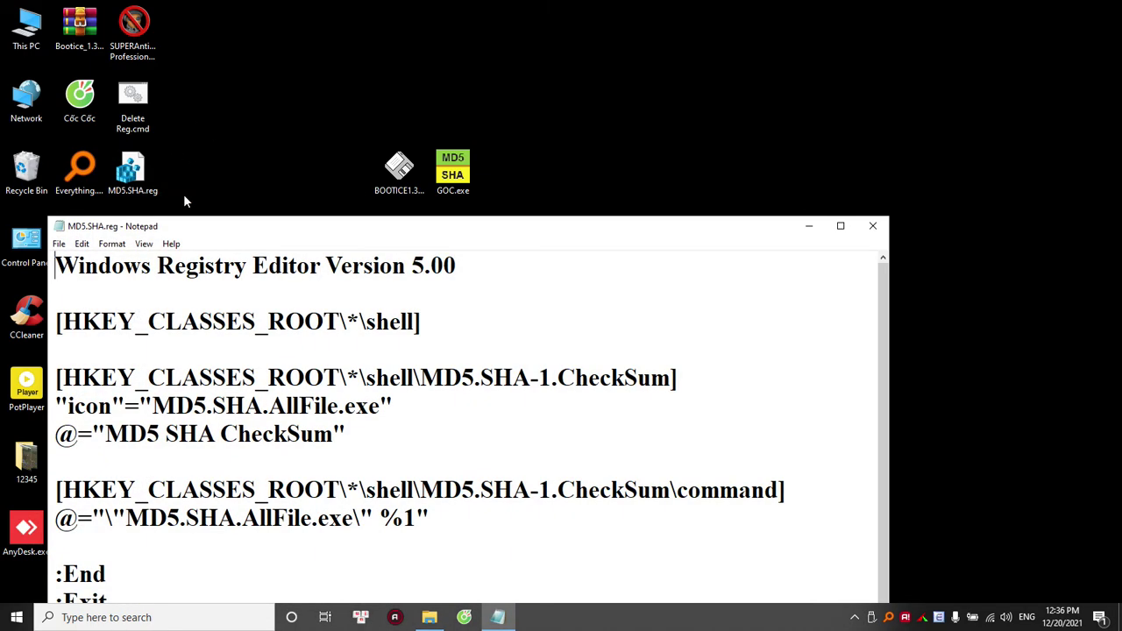
{"action": "left_click", "coordinate": [803, 231]}
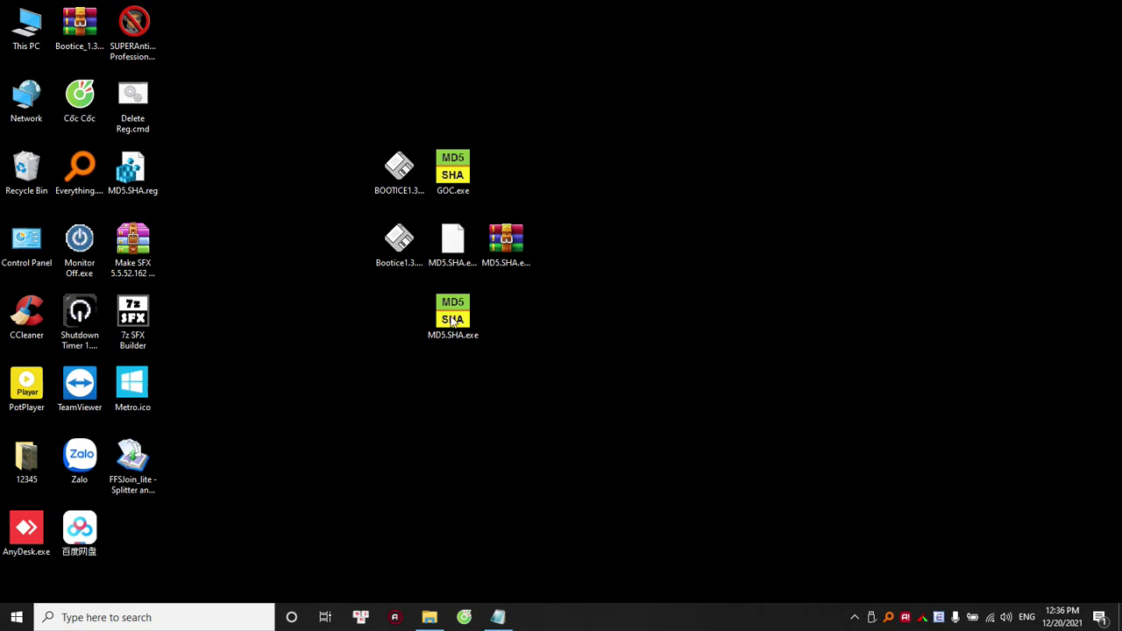
{"action": "left_click", "coordinate": [498, 617]}
{"action": "left_click_drag", "start_coordinate": [386, 234], "coordinate": [604, 79]}
{"action": "left_click_drag", "start_coordinate": [257, 61], "coordinate": [316, 33]}
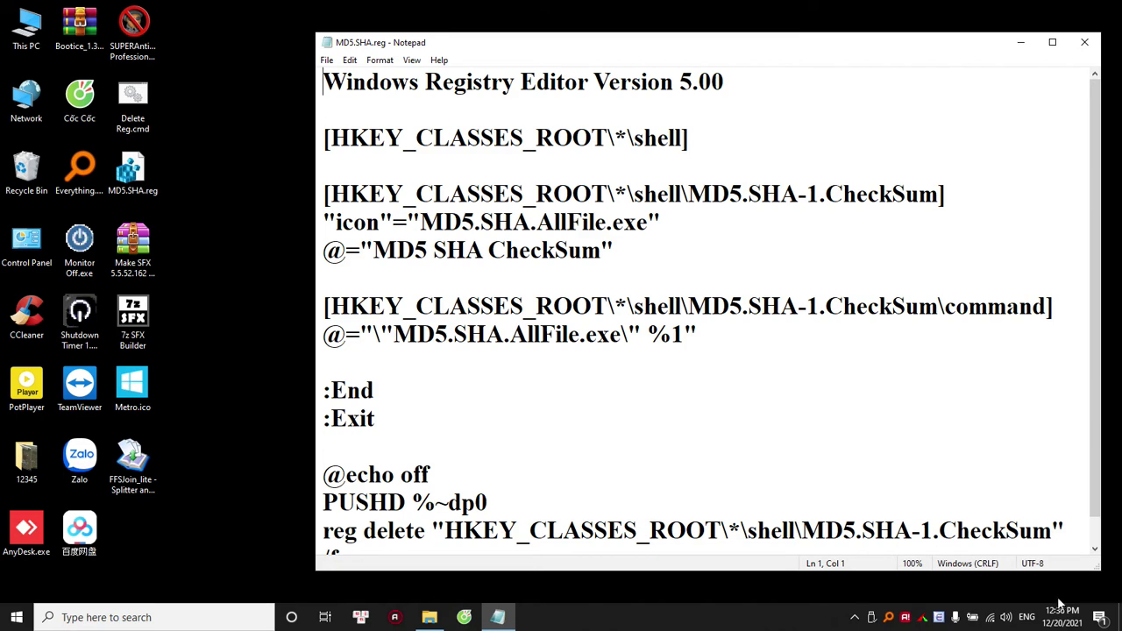
Move MD5.SHA.exe on the desktop next to the 7z SFX Builder icon and rename it MyFile.exe
{"action": "left_click", "coordinate": [1120, 617]}
{"action": "left_click_drag", "start_coordinate": [453, 317], "coordinate": [200, 320]}
{"action": "left_click", "coordinate": [498, 617]}
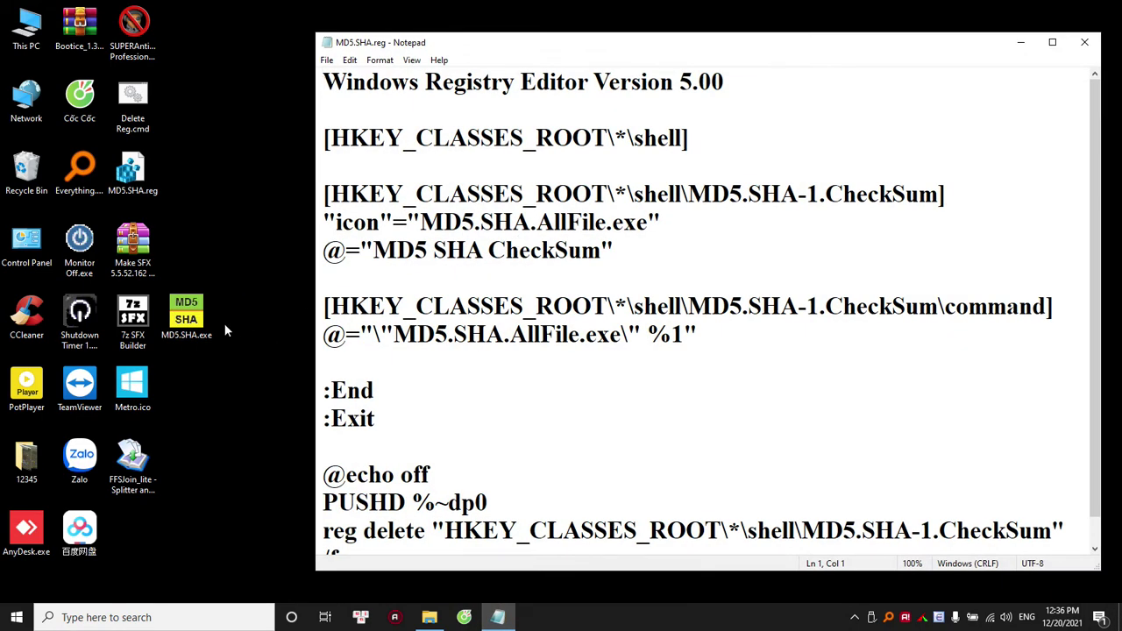
{"action": "left_click", "coordinate": [191, 323]}
{"action": "left_click", "coordinate": [179, 342]}
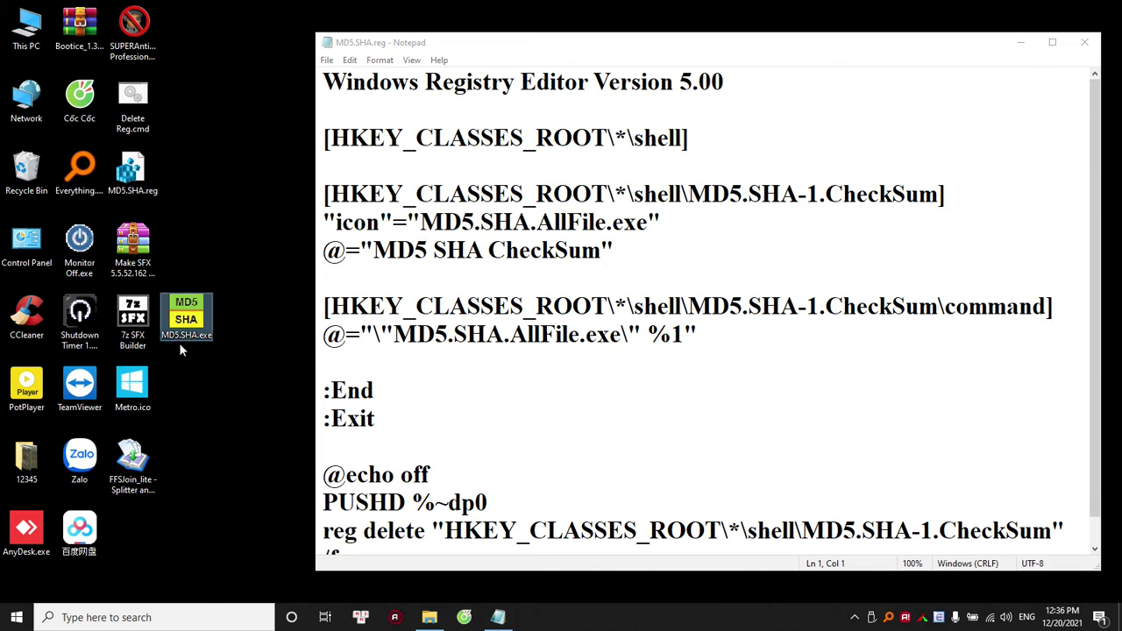
{"action": "type", "text": "My"}
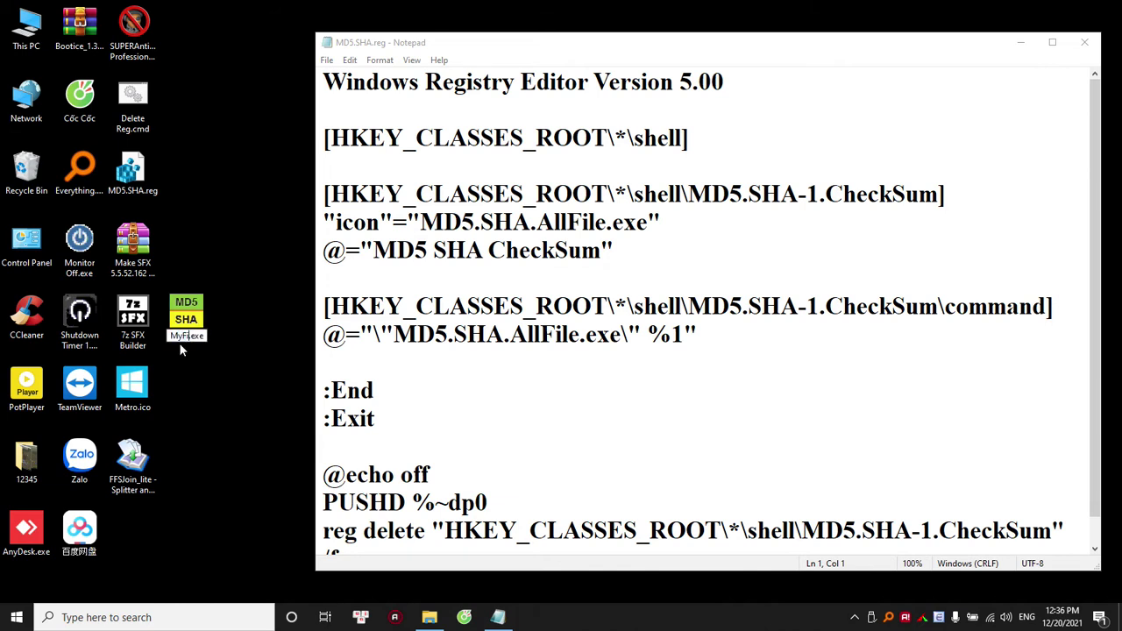
{"action": "type", "text": "File"}
{"action": "key", "text": "Return"}
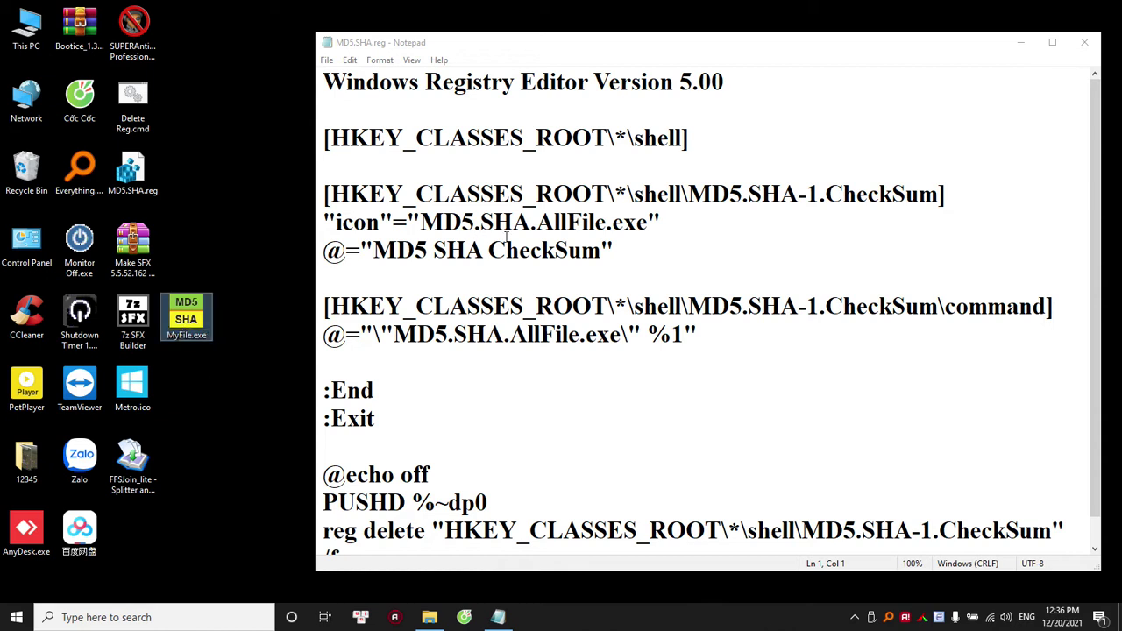
Replace the key name MD5.SHA-1.CheckSum with MyFile in the shell key line above the icon entry
{"action": "left_click", "coordinate": [507, 244]}
{"action": "left_click_drag", "start_coordinate": [689, 193], "coordinate": [943, 193]}
{"action": "type", "text": "MyFile.exe"}
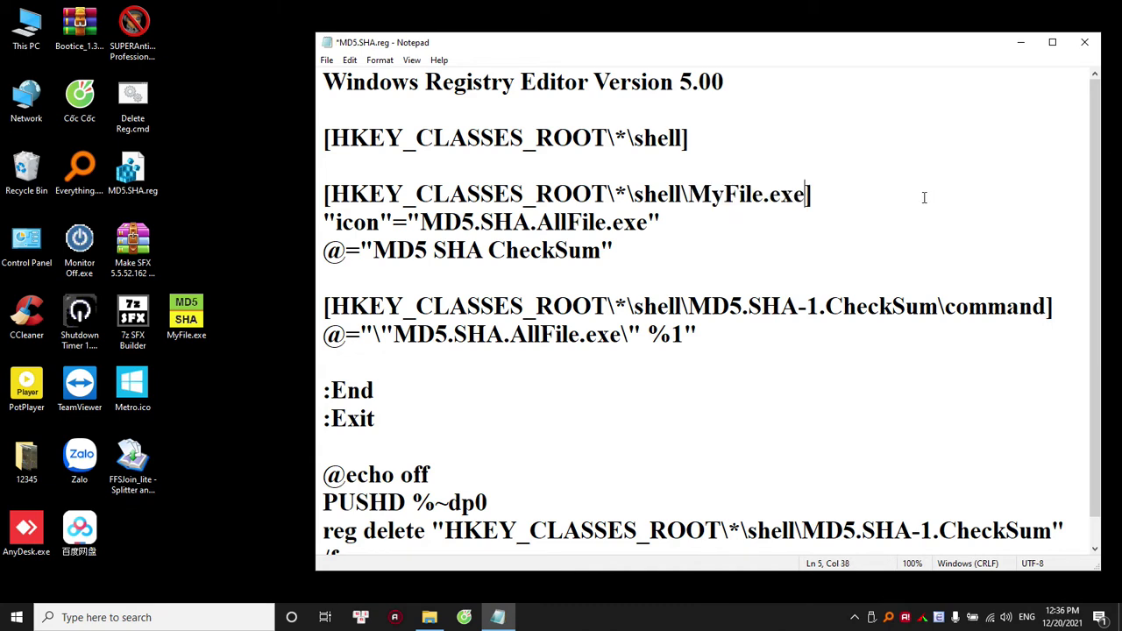
{"action": "key", "text": "BackSpace"}
{"action": "key", "text": "BackSpace"}
{"action": "key", "text": "BackSpace"}
{"action": "key", "text": "BackSpace"}
{"action": "key", "text": "Down"}
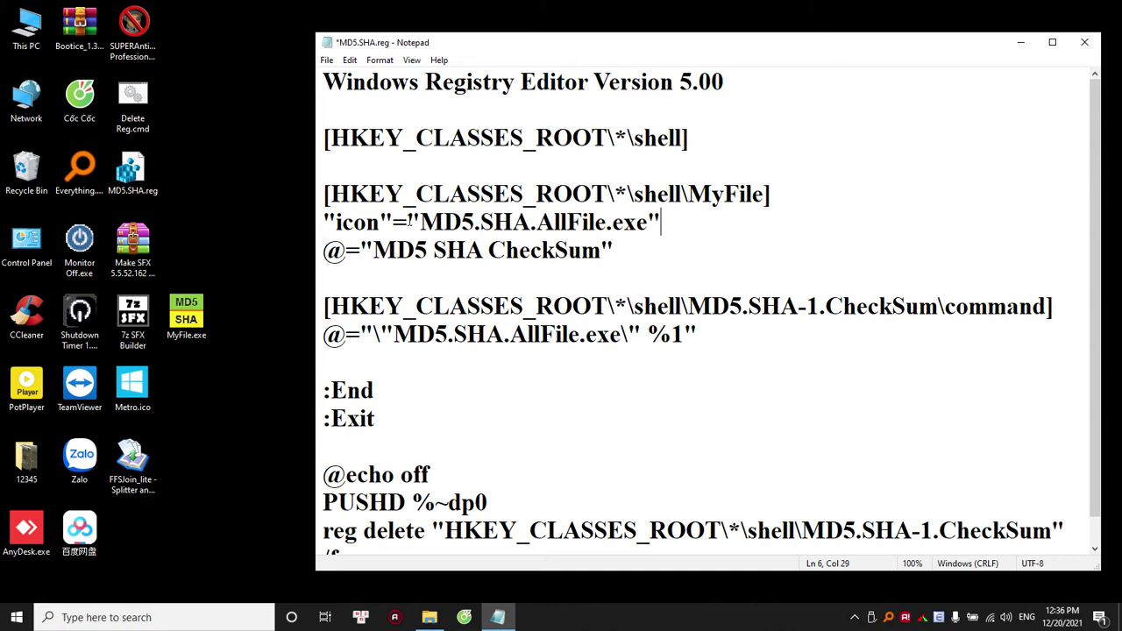
Set the "icon" value in the registry script to MyFile.exe
{"action": "left_click_drag", "start_coordinate": [419, 222], "coordinate": [607, 222]}
{"action": "type", "text": "MyFile.exe"}
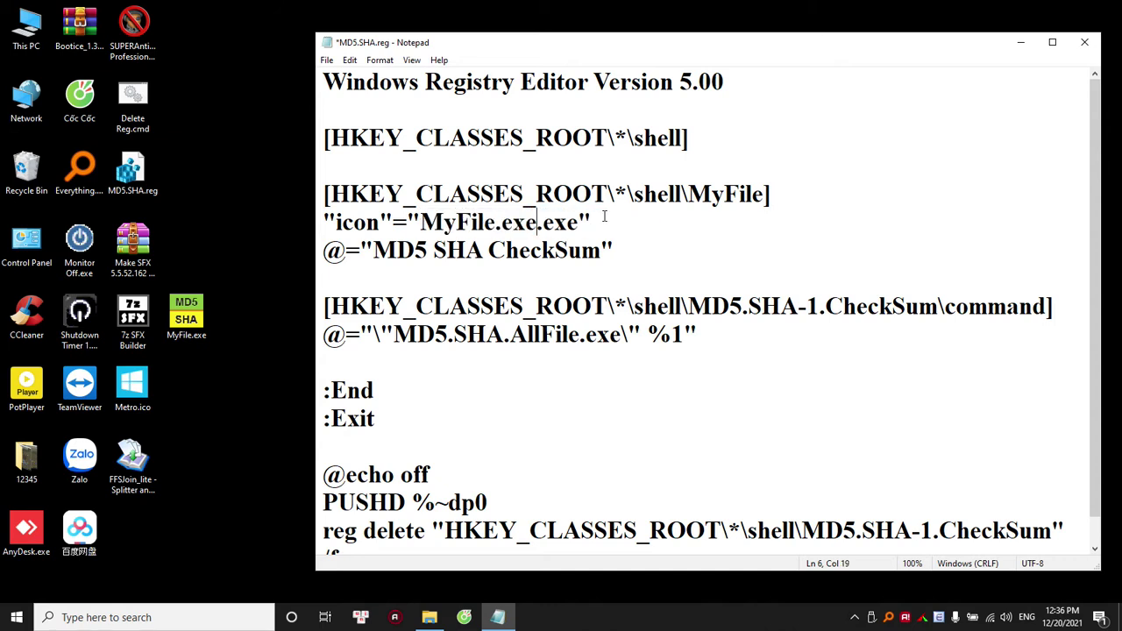
{"action": "key", "text": "BackSpace"}
{"action": "key", "text": "BackSpace"}
{"action": "key", "text": "BackSpace"}
{"action": "key", "text": "BackSpace"}
{"action": "left_click_drag", "start_coordinate": [375, 250], "coordinate": [602, 250]}
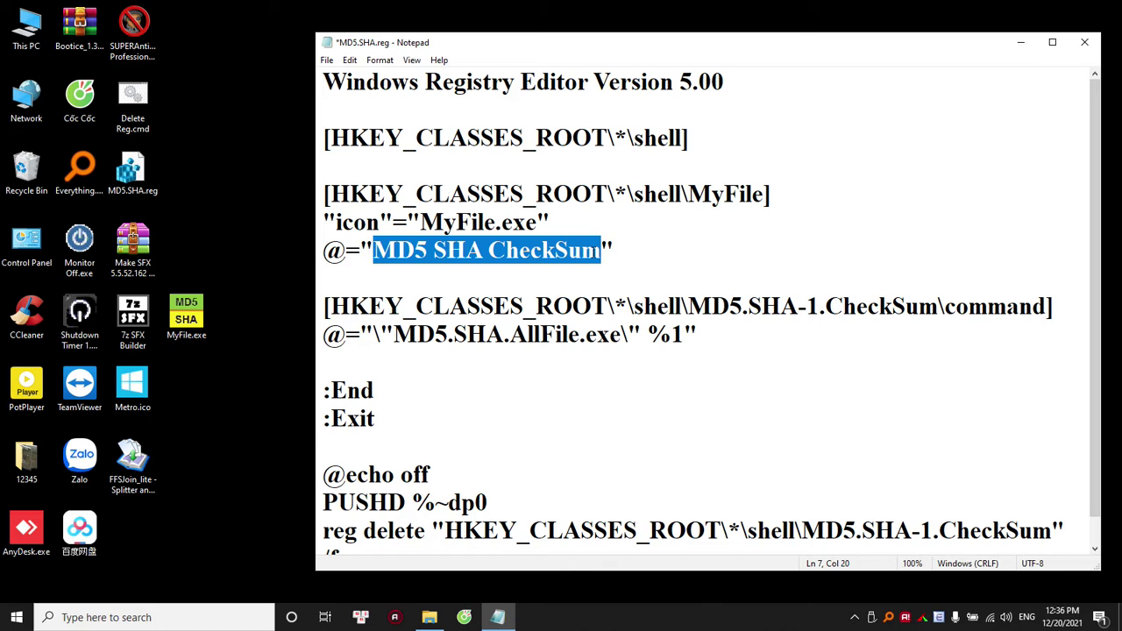
{"action": "left_click", "coordinate": [489, 250]}
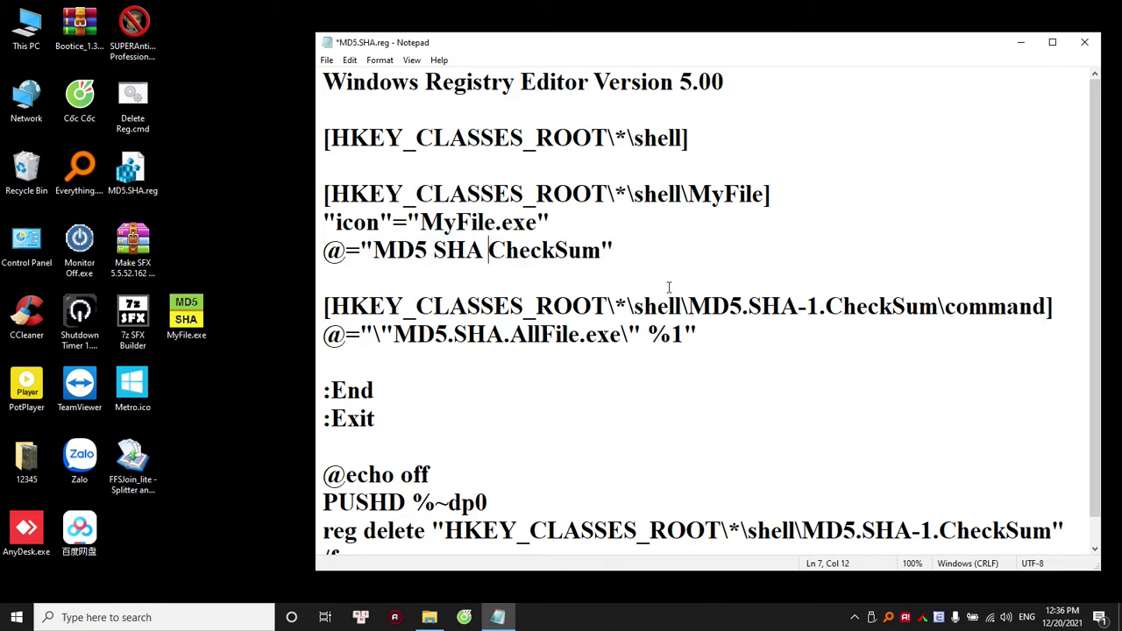
Replace the key name MD5.SHA-1.CheckSum with MyFile in the line ending in \command
{"action": "left_click_drag", "start_coordinate": [690, 307], "coordinate": [938, 307]}
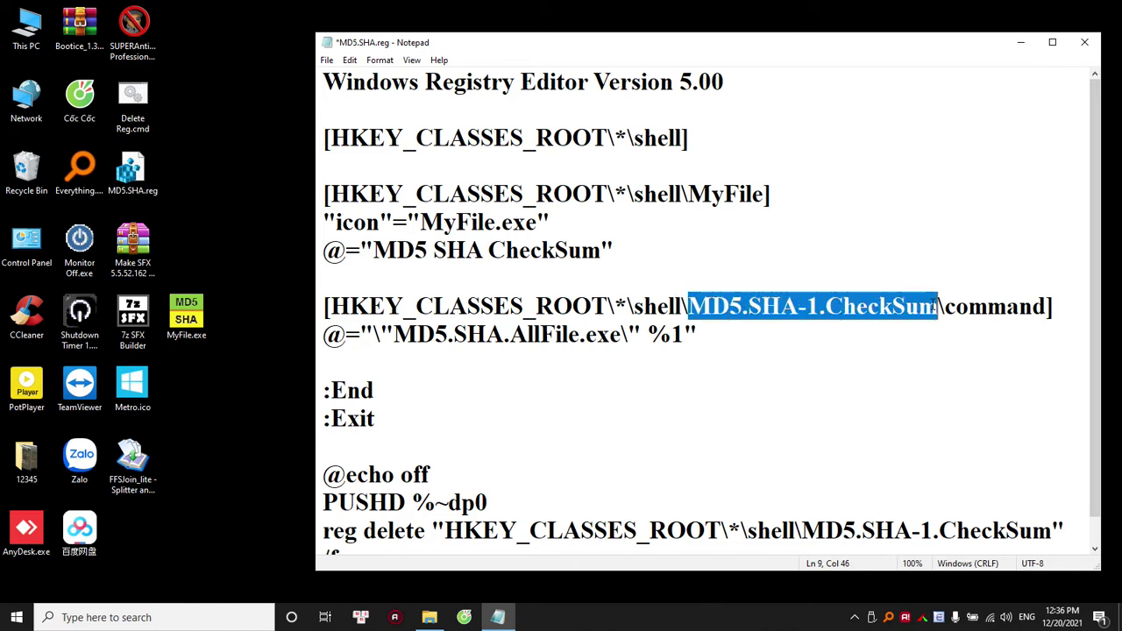
{"action": "type", "text": "MyFile.exe"}
{"action": "key", "text": "BackSpace"}
{"action": "key", "text": "BackSpace"}
{"action": "key", "text": "BackSpace"}
{"action": "key", "text": "BackSpace"}
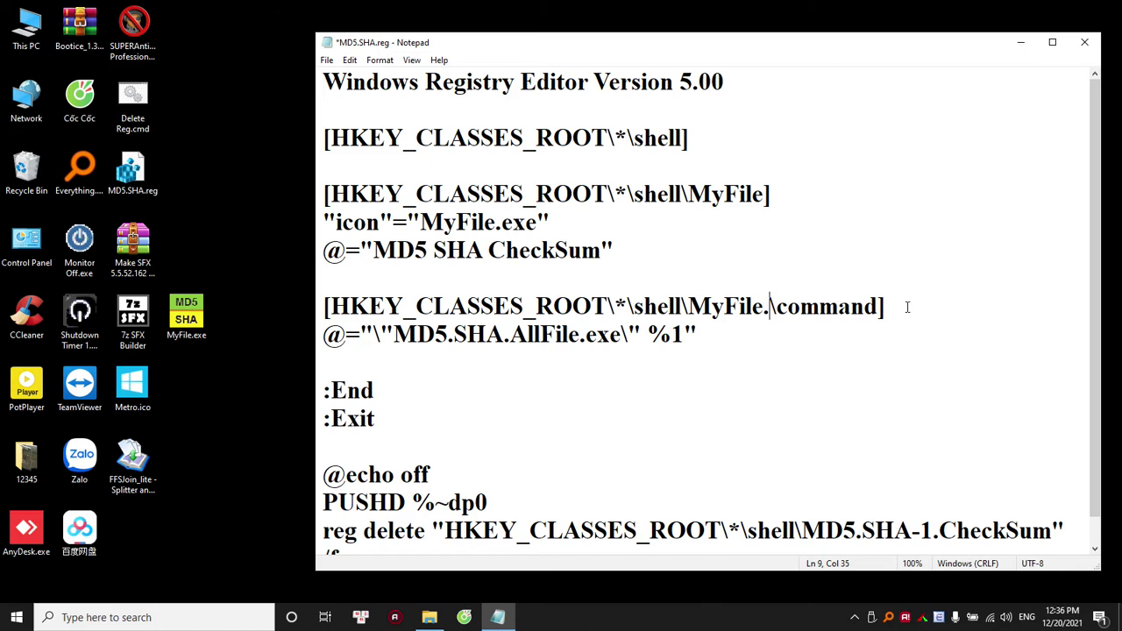
{"action": "key", "text": "Down"}
{"action": "key", "text": "Down"}
Change the executable in the command value to MyFile.exe, keeping the %1 argument
{"action": "left_click_drag", "start_coordinate": [392, 335], "coordinate": [617, 336]}
{"action": "type", "text": "MyFile.exe"}
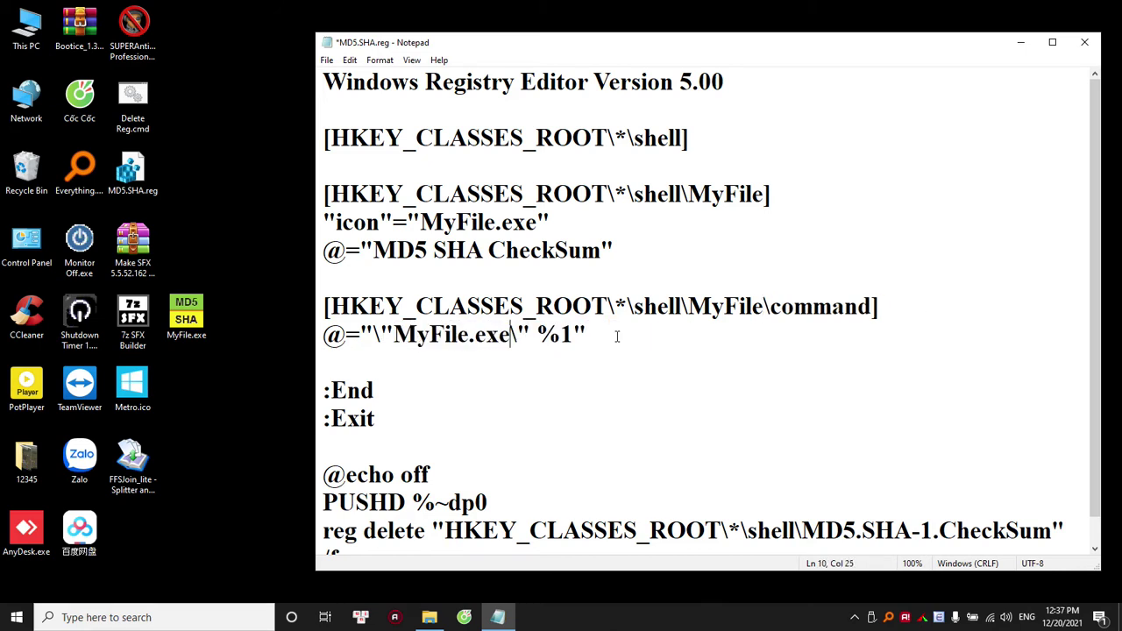
{"action": "left_click", "coordinate": [518, 382]}
Review the registry header and key entries, and save the edited MD5.SHA.reg file
{"action": "left_click", "coordinate": [326, 59]}
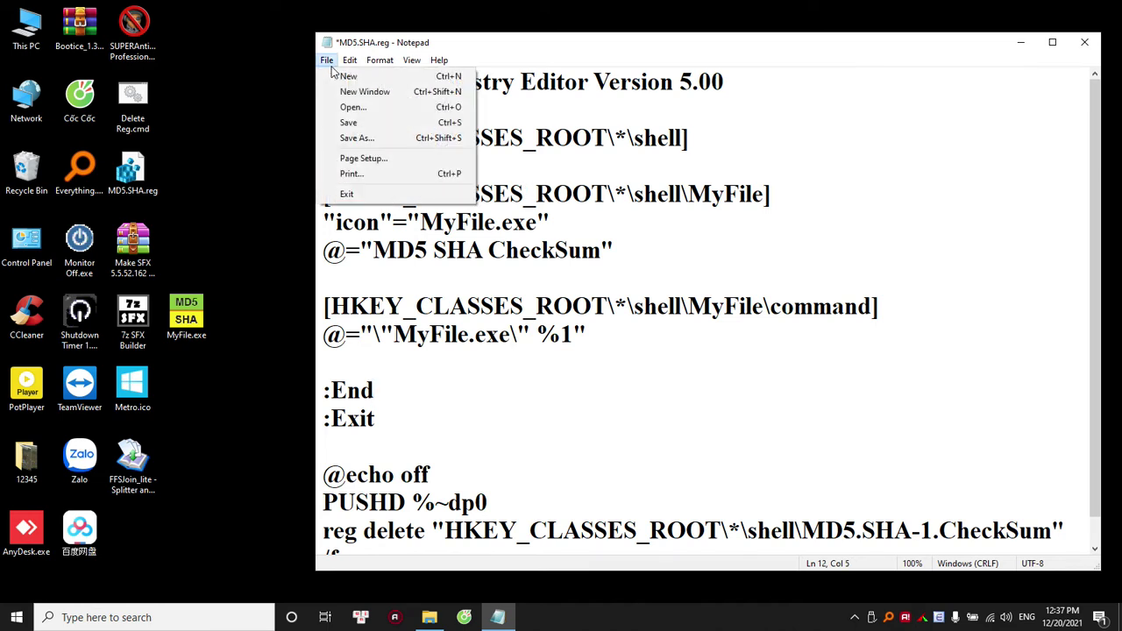
{"action": "left_click", "coordinate": [575, 133]}
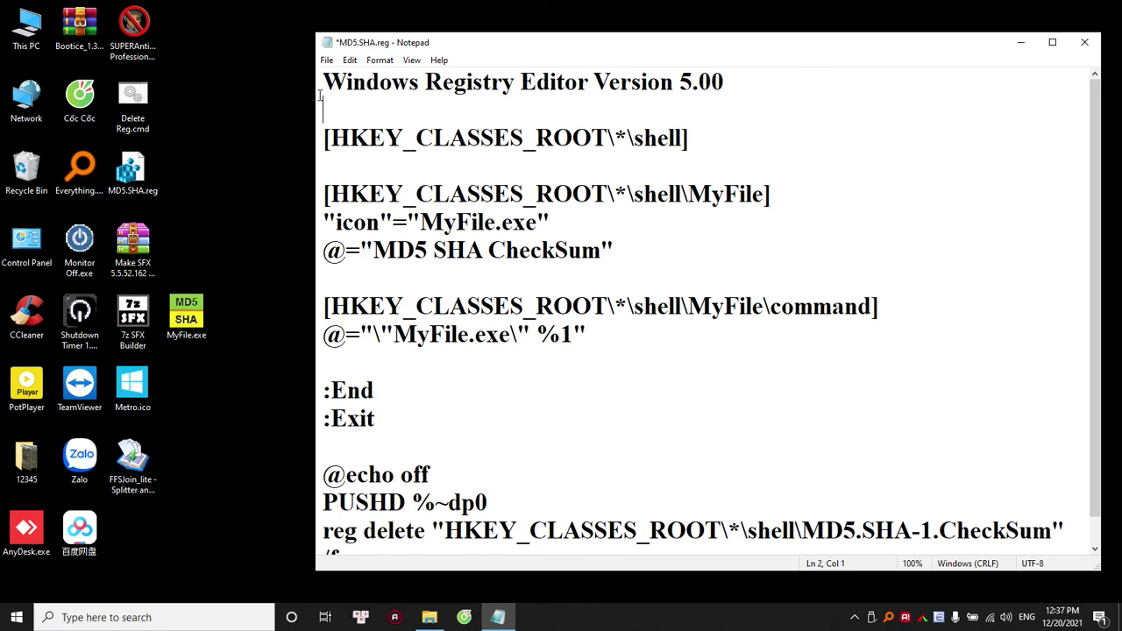
{"action": "left_click_drag", "start_coordinate": [324, 109], "coordinate": [323, 81]}
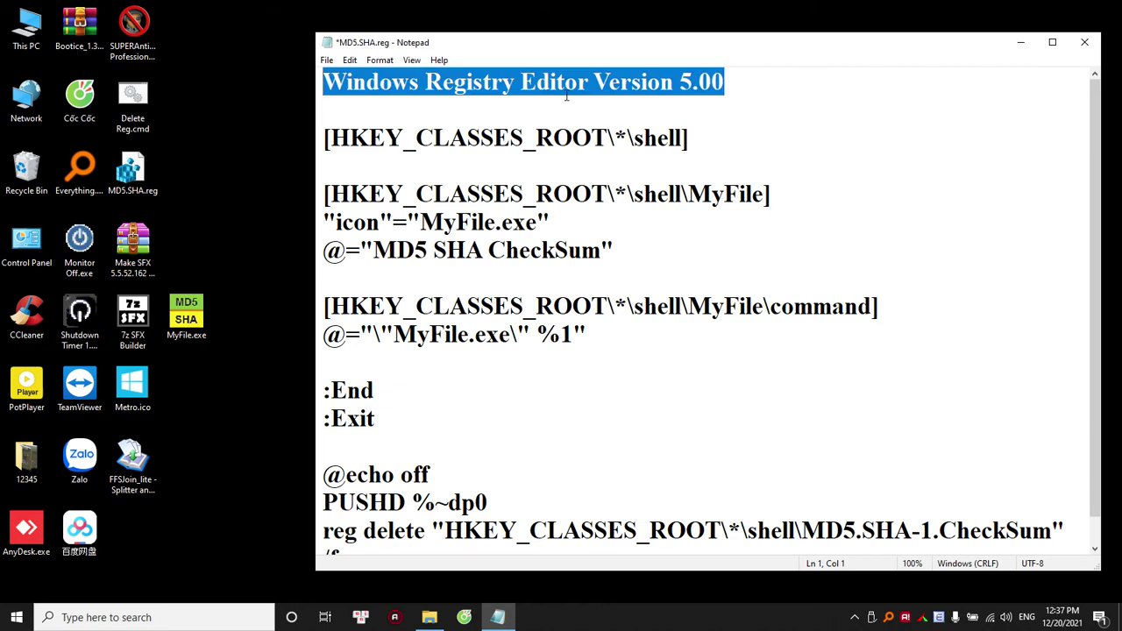
{"action": "left_click", "coordinate": [335, 116]}
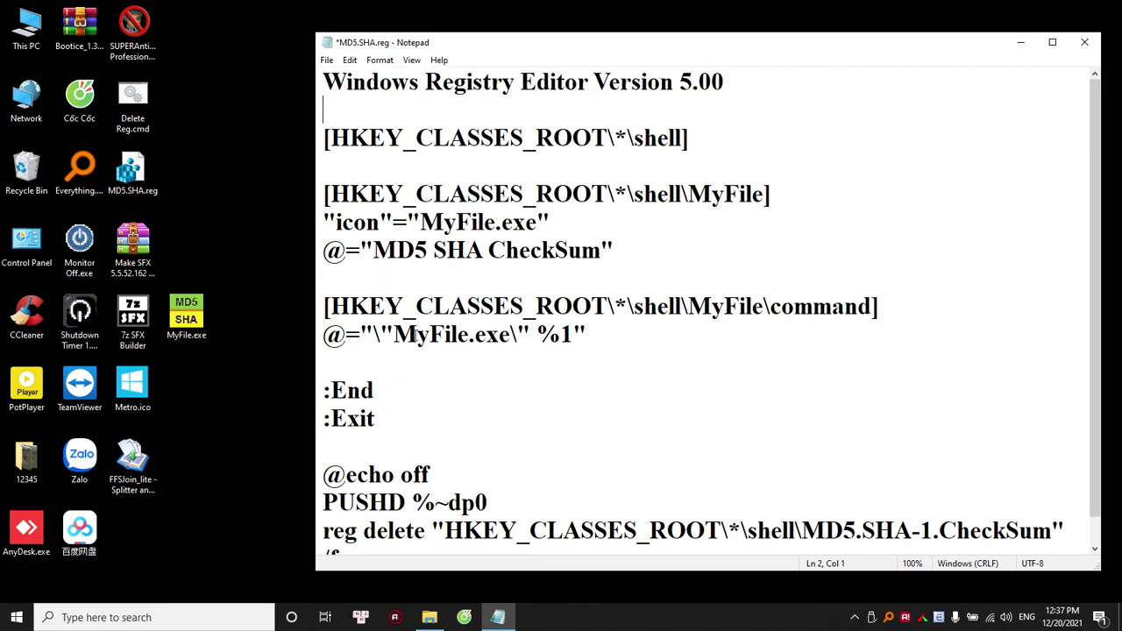
{"action": "left_click_drag", "start_coordinate": [358, 363], "coordinate": [318, 145]}
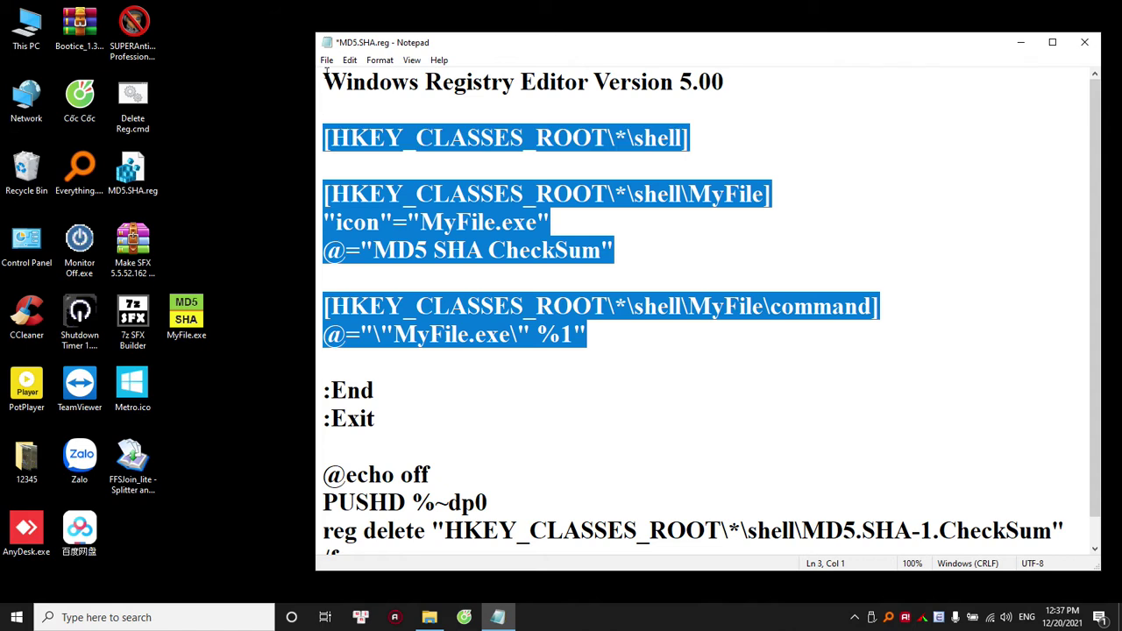
{"action": "left_click", "coordinate": [326, 60]}
{"action": "left_click", "coordinate": [343, 125]}
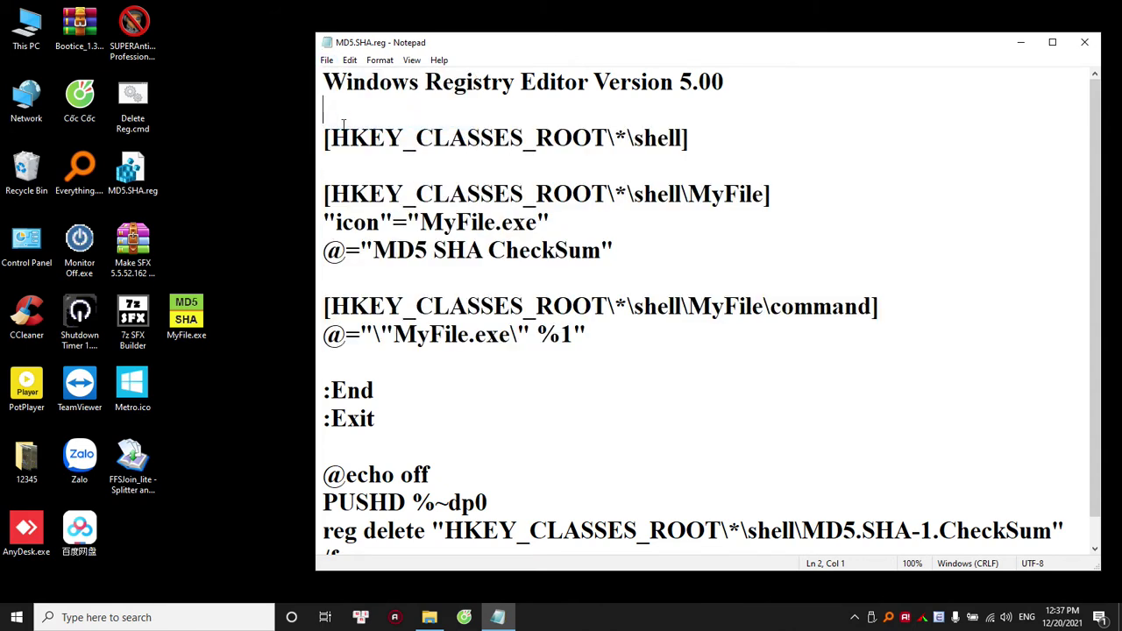
Move MyFile.exe from the desktop into the C:\Windows\System32 folder, and close the folder window
{"action": "left_click", "coordinate": [234, 191]}
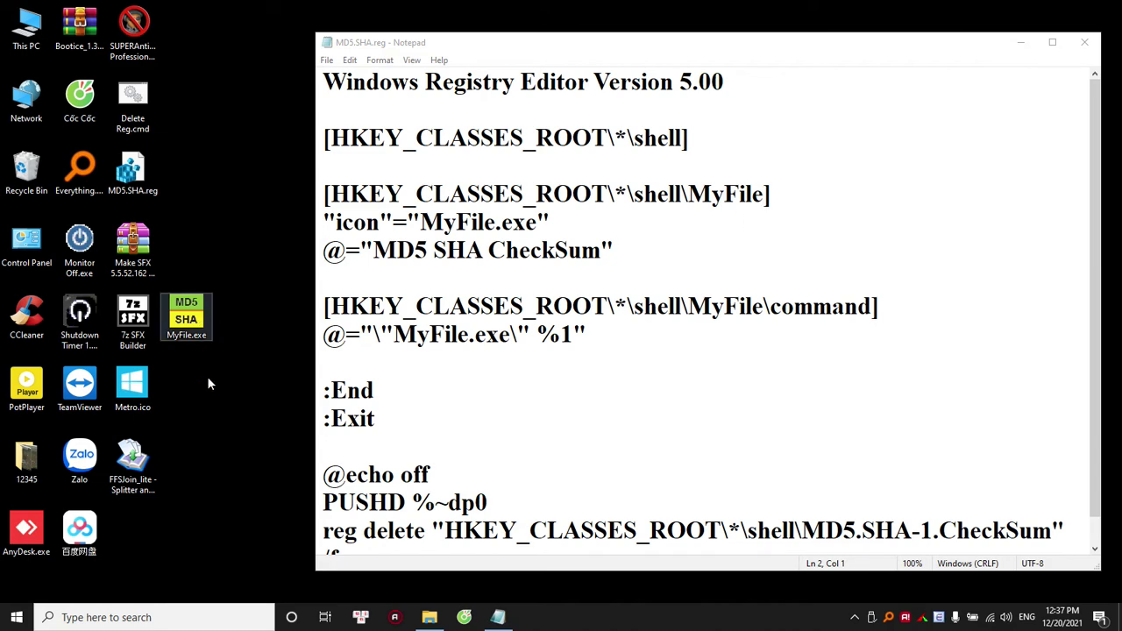
{"action": "right_click", "coordinate": [199, 316]}
{"action": "left_click", "coordinate": [227, 505]}
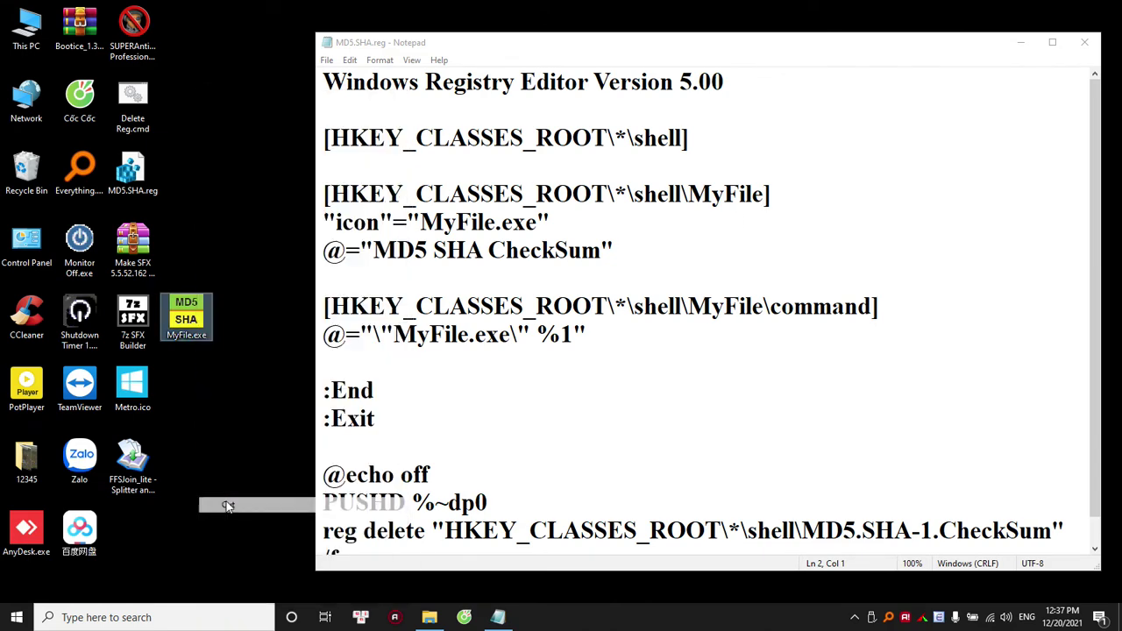
{"action": "left_click", "coordinate": [430, 618]}
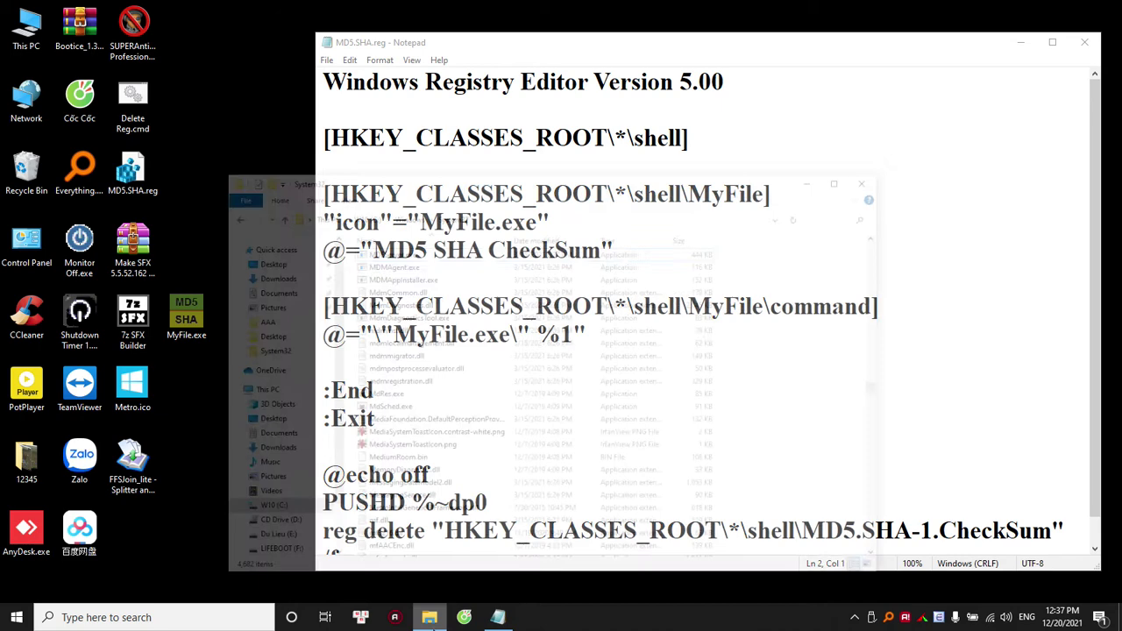
{"action": "left_click", "coordinate": [474, 140]}
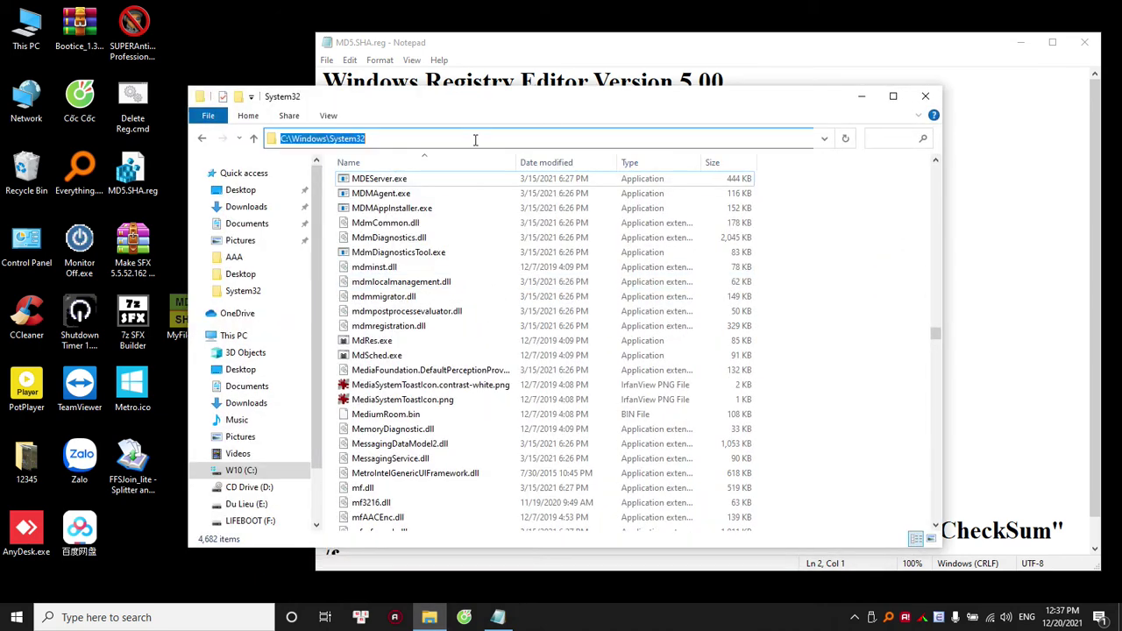
{"action": "left_click_drag", "start_coordinate": [365, 138], "coordinate": [281, 140]}
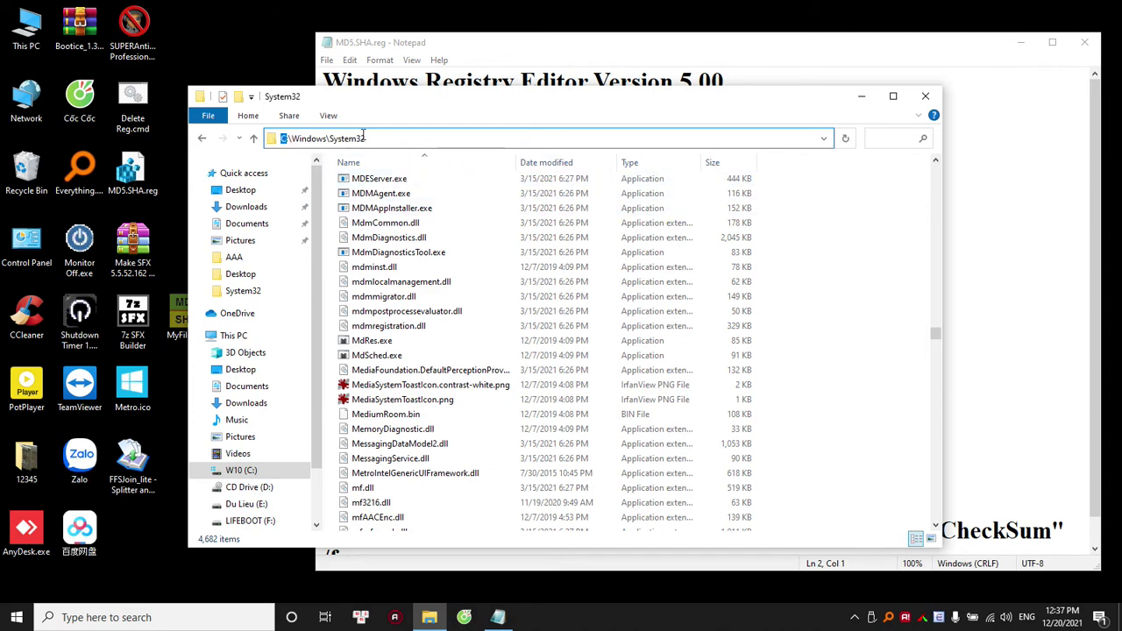
{"action": "left_click_drag", "start_coordinate": [379, 137], "coordinate": [278, 139]}
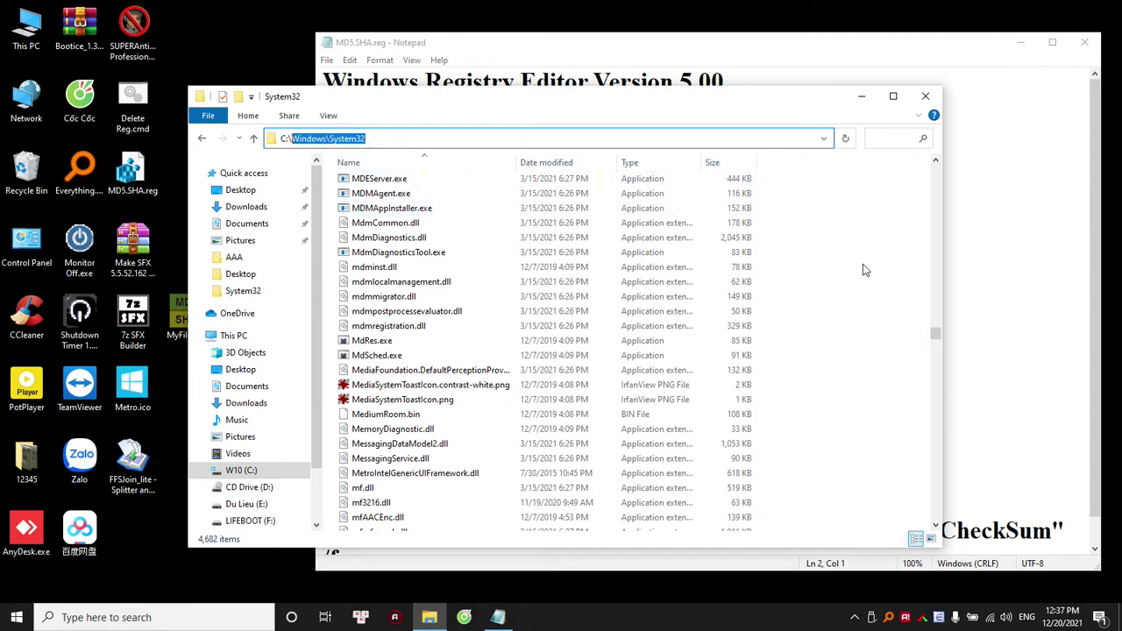
{"action": "key", "text": "Right"}
{"action": "right_click", "coordinate": [850, 320]}
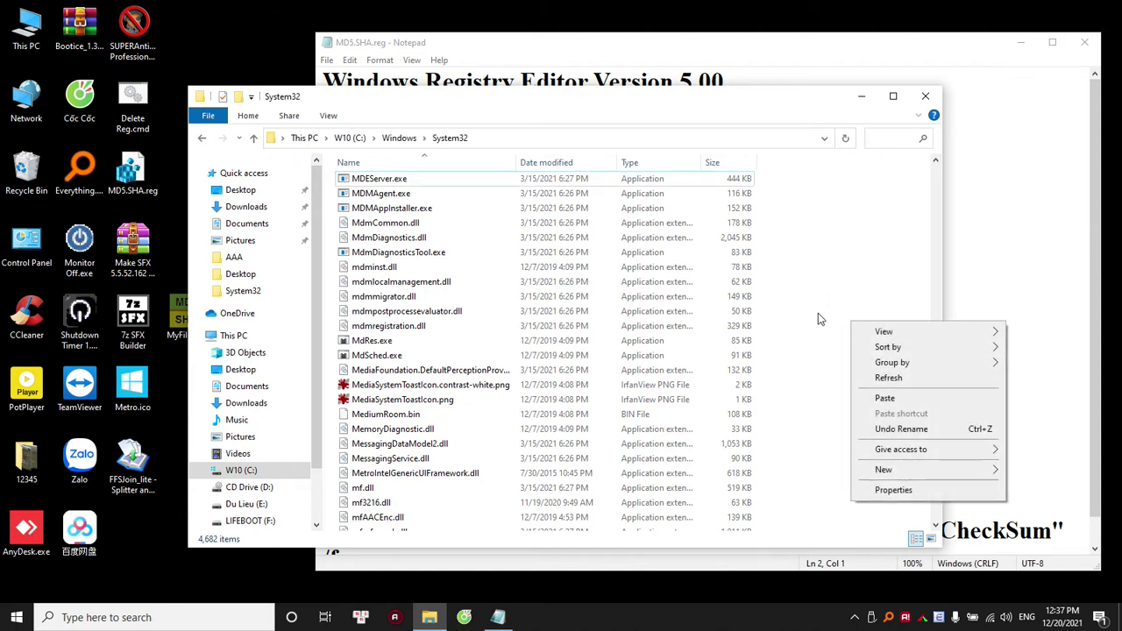
{"action": "left_click", "coordinate": [882, 400]}
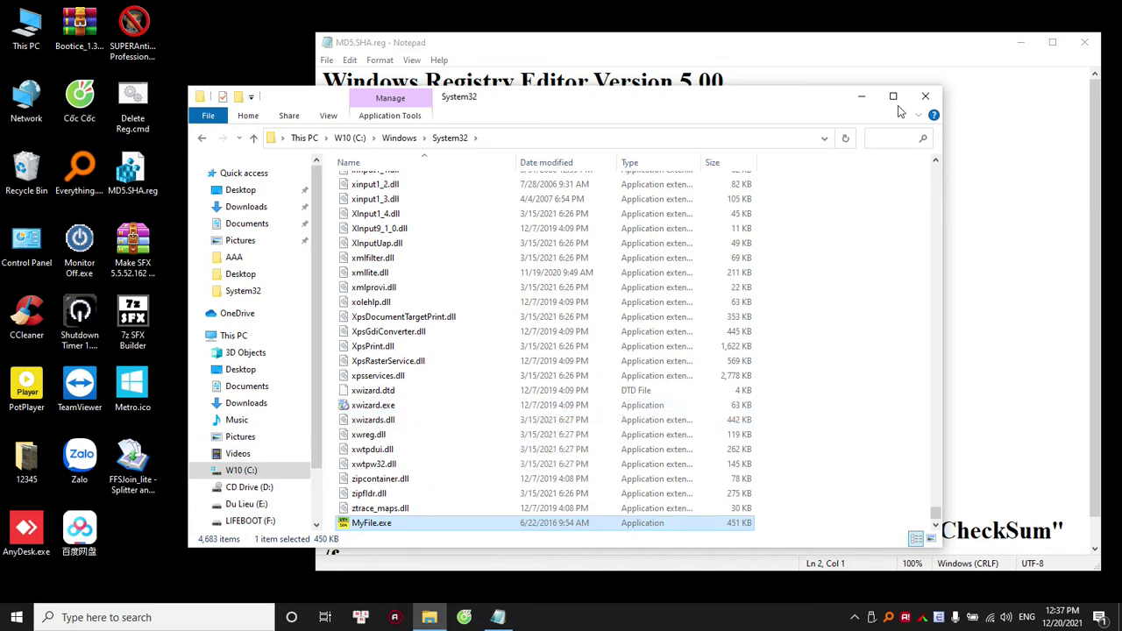
{"action": "left_click", "coordinate": [925, 97]}
Close the registry script in Notepad and merge MD5.SHA.reg from the desktop into the registry
{"action": "left_click_drag", "start_coordinate": [973, 43], "coordinate": [886, 66]}
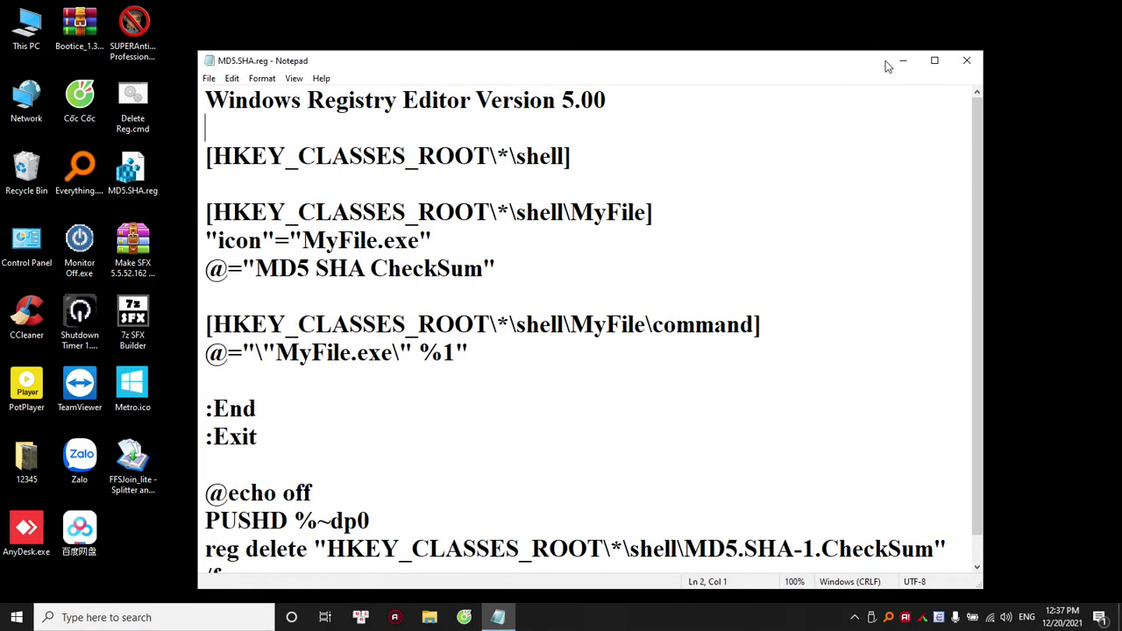
{"action": "left_click", "coordinate": [967, 60]}
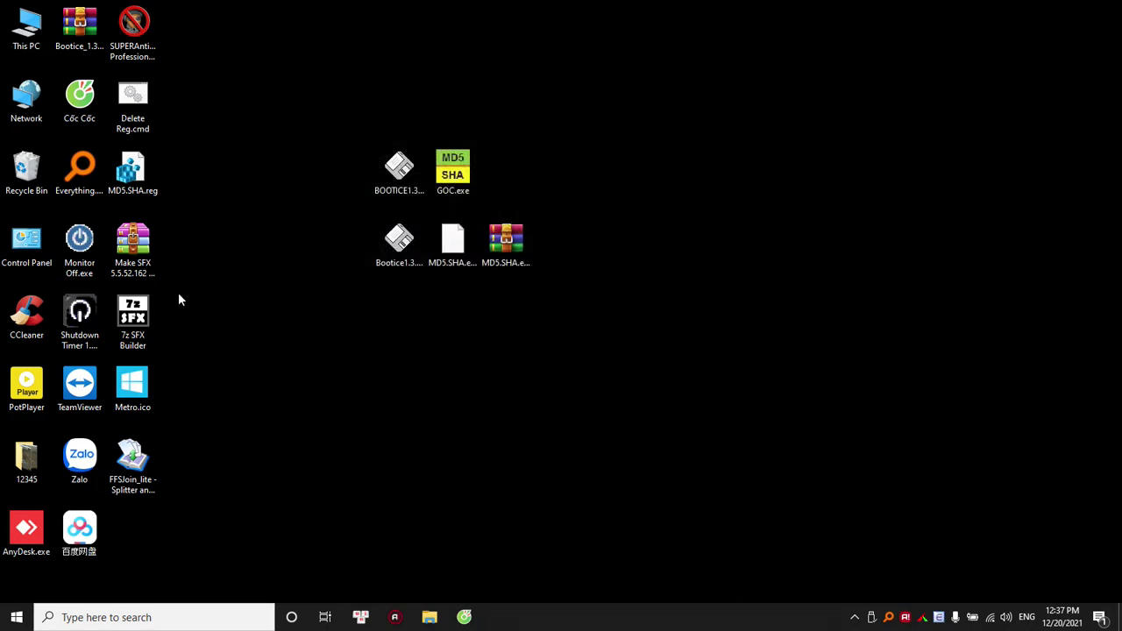
{"action": "double_click", "coordinate": [137, 175]}
{"action": "left_click", "coordinate": [663, 324]}
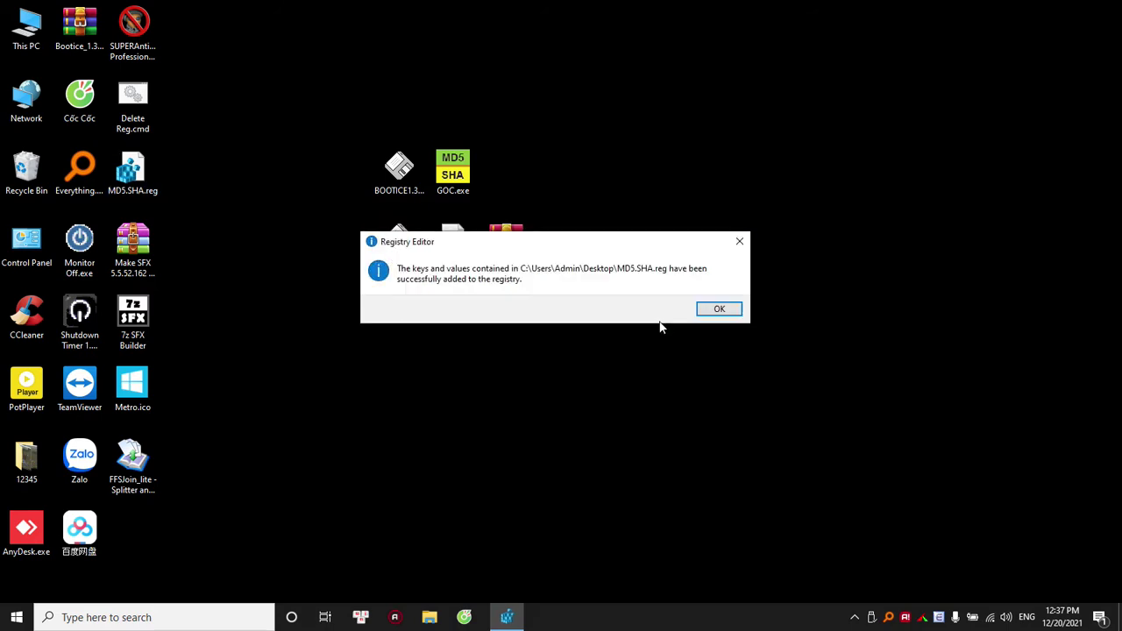
{"action": "left_click", "coordinate": [717, 310]}
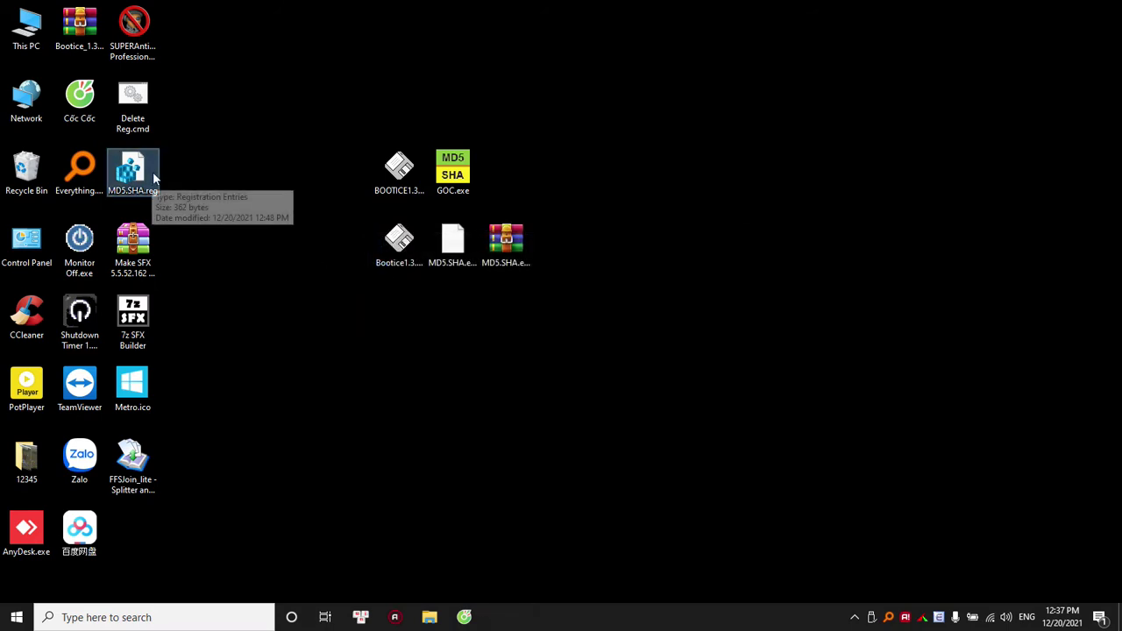
Run MD5 SHA CheckSum on MD5.SHA.reg, Delete Reg.cmd and the SUPERAntiSpyware shortcut, and spread out the result windows
{"action": "right_click", "coordinate": [153, 175]}
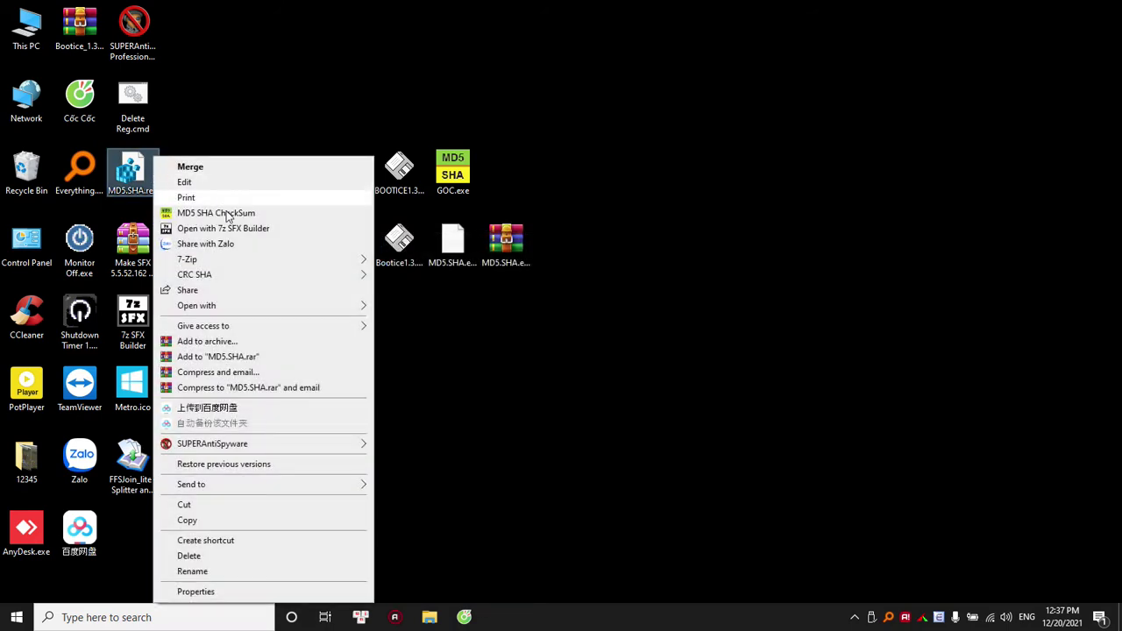
{"action": "left_click", "coordinate": [254, 214]}
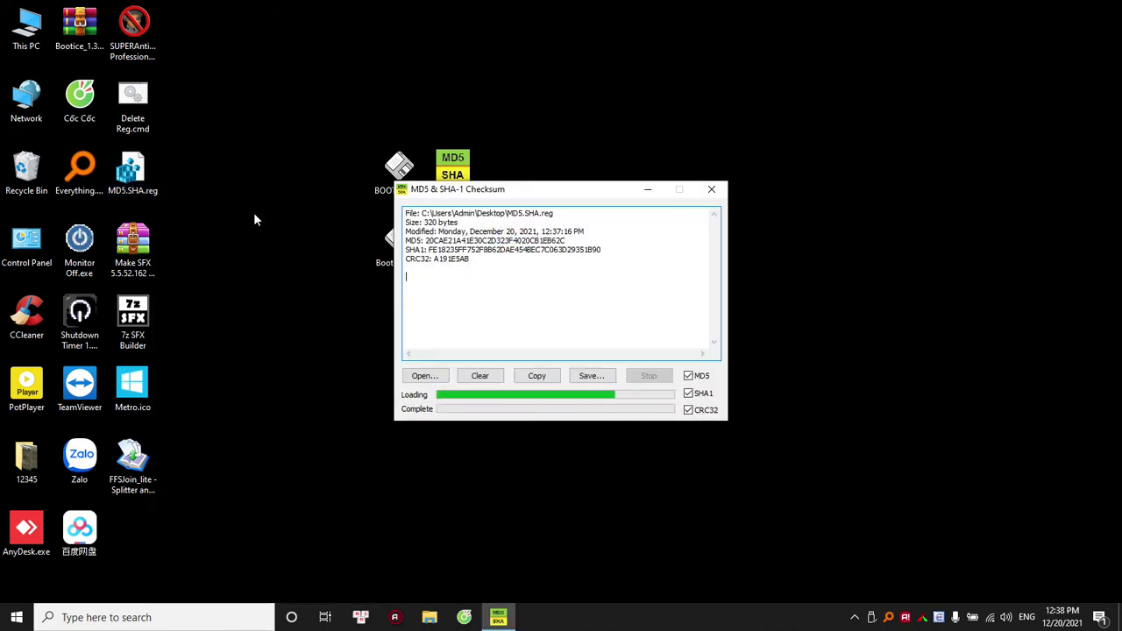
{"action": "right_click", "coordinate": [143, 113]}
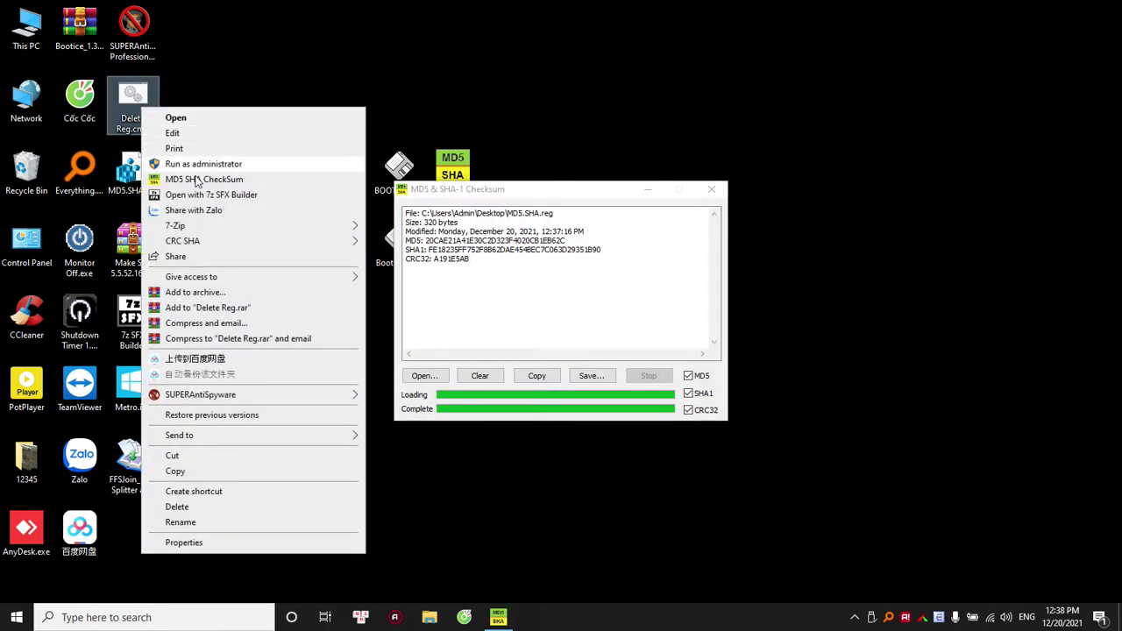
{"action": "left_click", "coordinate": [194, 180]}
{"action": "right_click", "coordinate": [136, 43]}
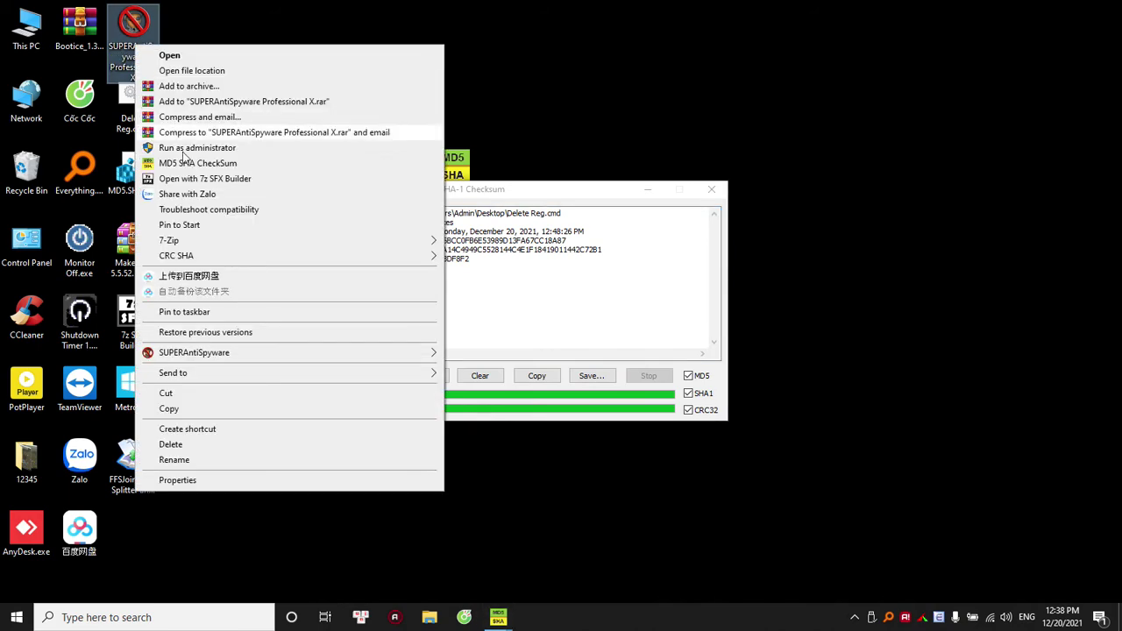
{"action": "left_click", "coordinate": [199, 163]}
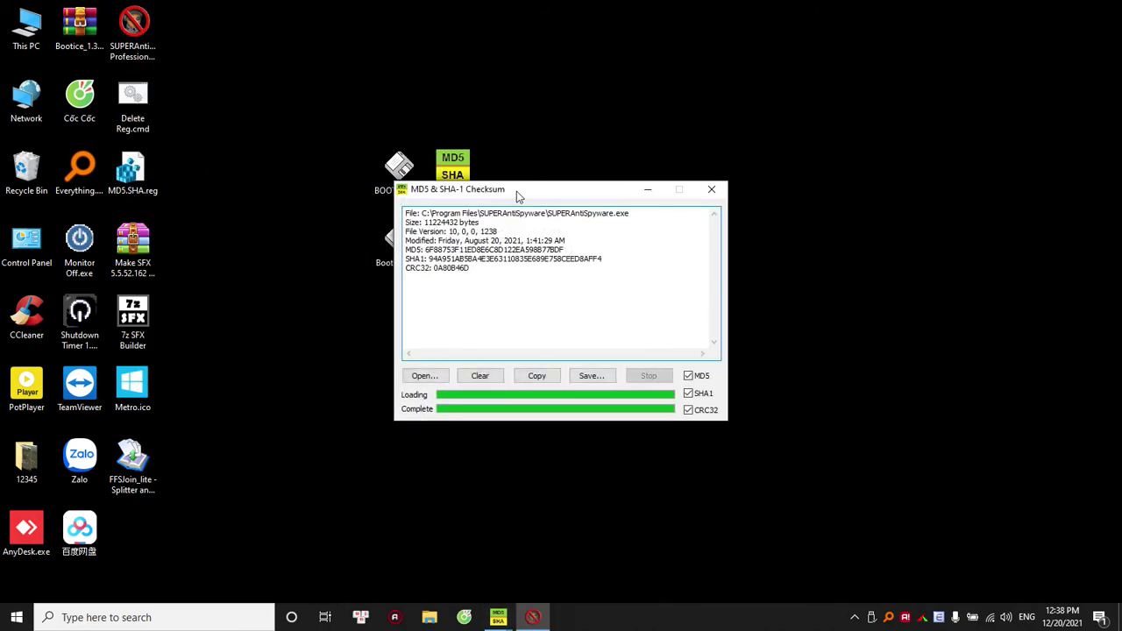
{"action": "left_click_drag", "start_coordinate": [518, 189], "coordinate": [296, 314]}
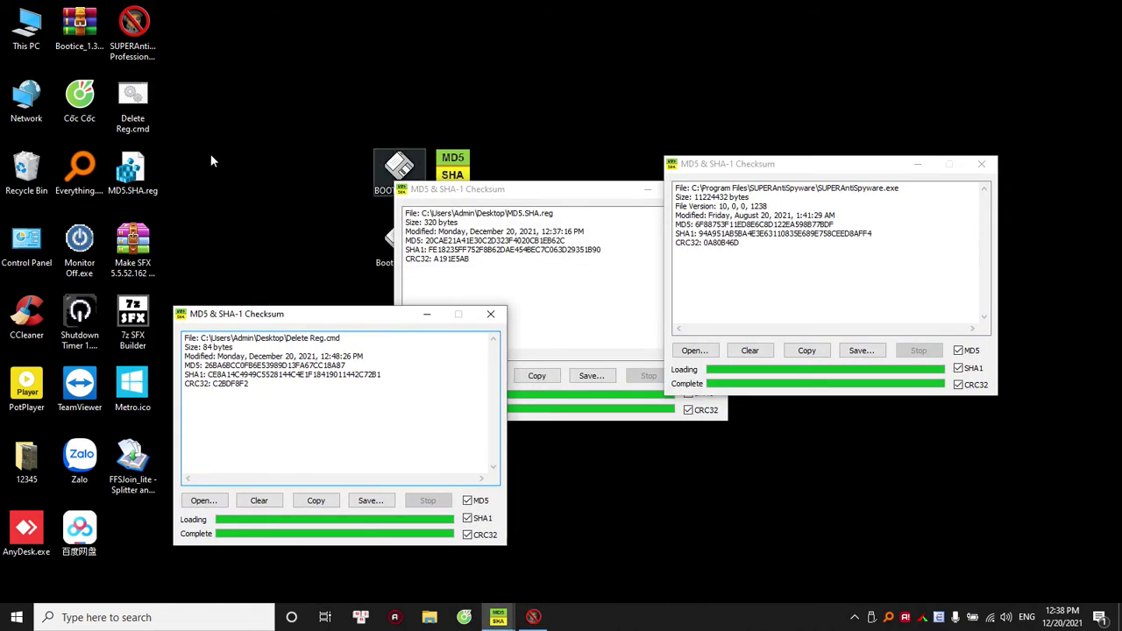
Add MD5.SHA.reg, Metro.ico and the TeamViewer shortcut from the desktop to the Delete Reg.cmd checksum window
{"action": "left_click_drag", "start_coordinate": [146, 195], "coordinate": [333, 412]}
{"action": "left_click_drag", "start_coordinate": [132, 386], "coordinate": [333, 412]}
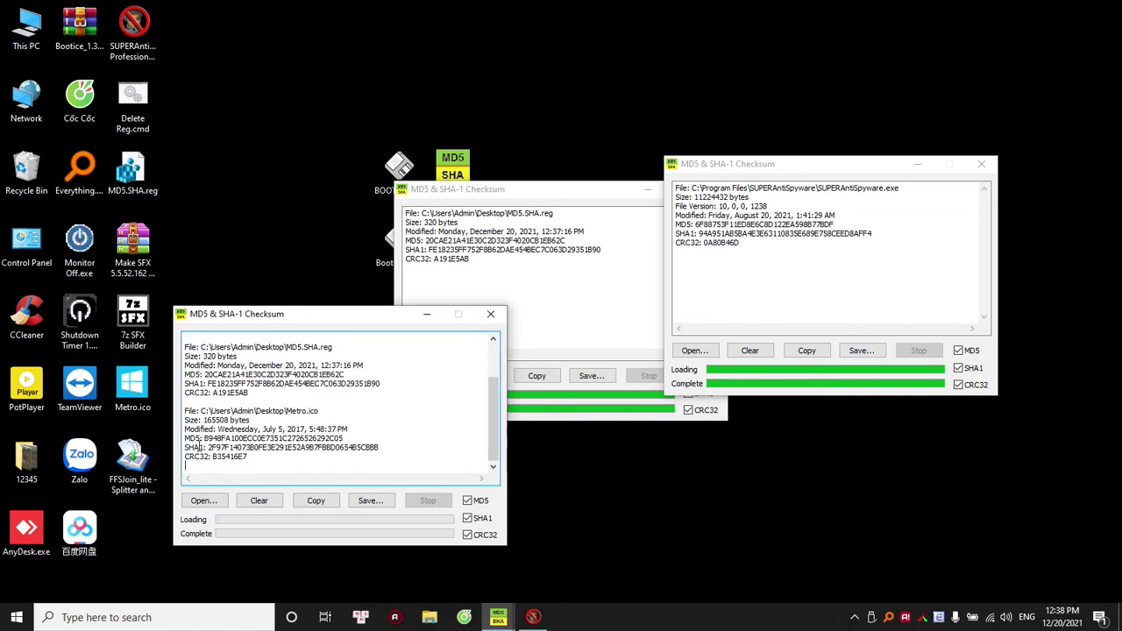
{"action": "left_click_drag", "start_coordinate": [94, 402], "coordinate": [248, 466]}
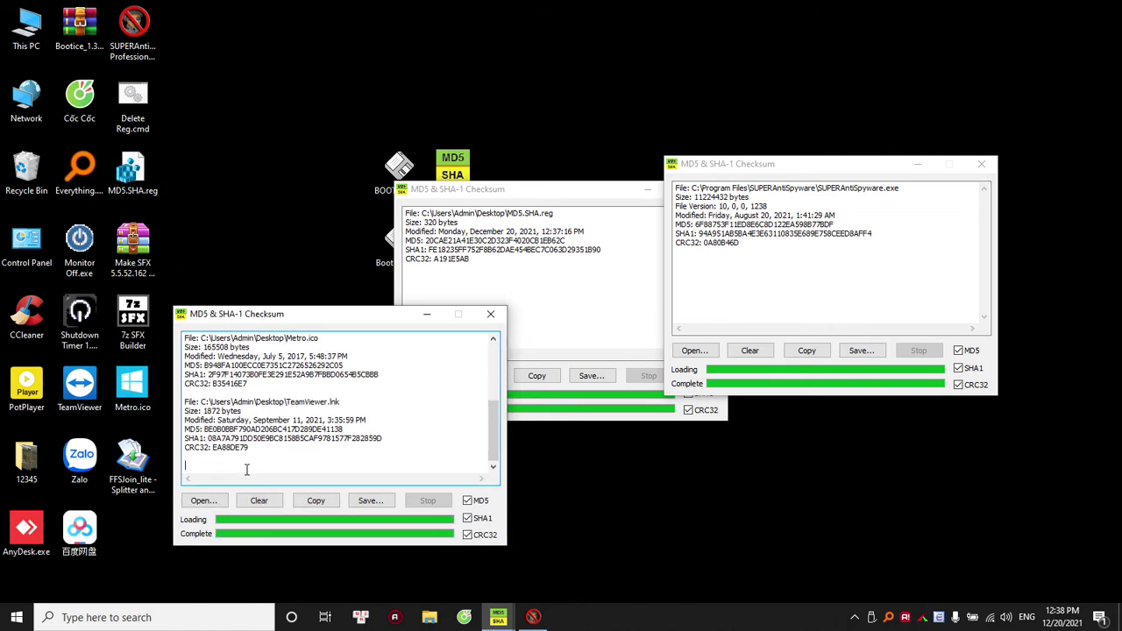
Copy the checksum results, paste them over the text of MD5.SHA.reg in Notepad for review, and close it without saving
{"action": "left_click", "coordinate": [317, 501]}
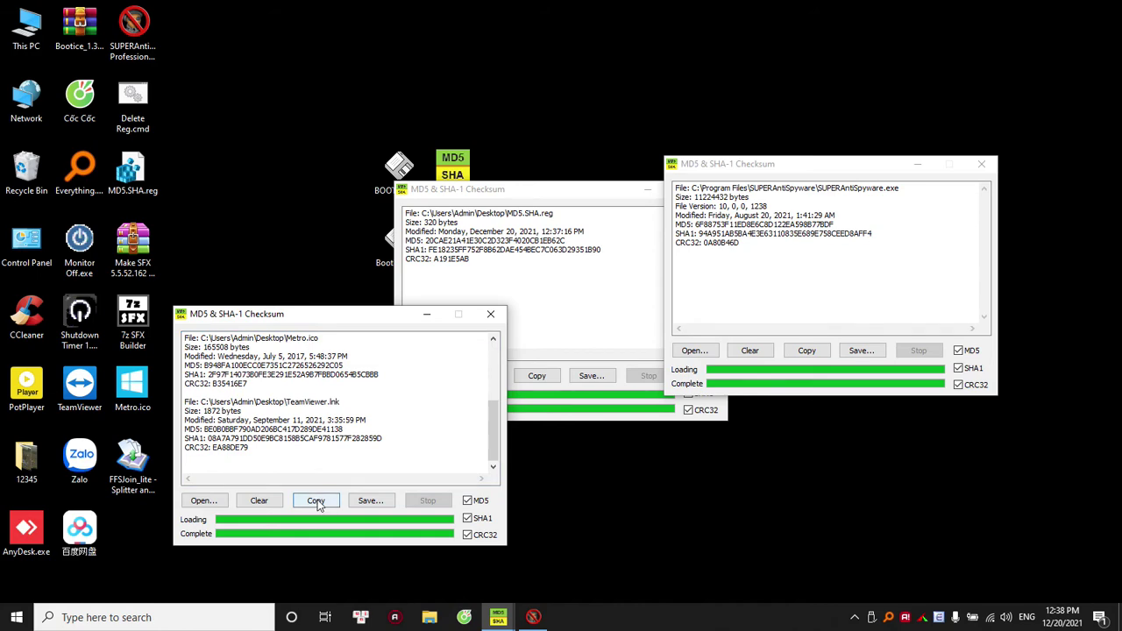
{"action": "right_click", "coordinate": [128, 175]}
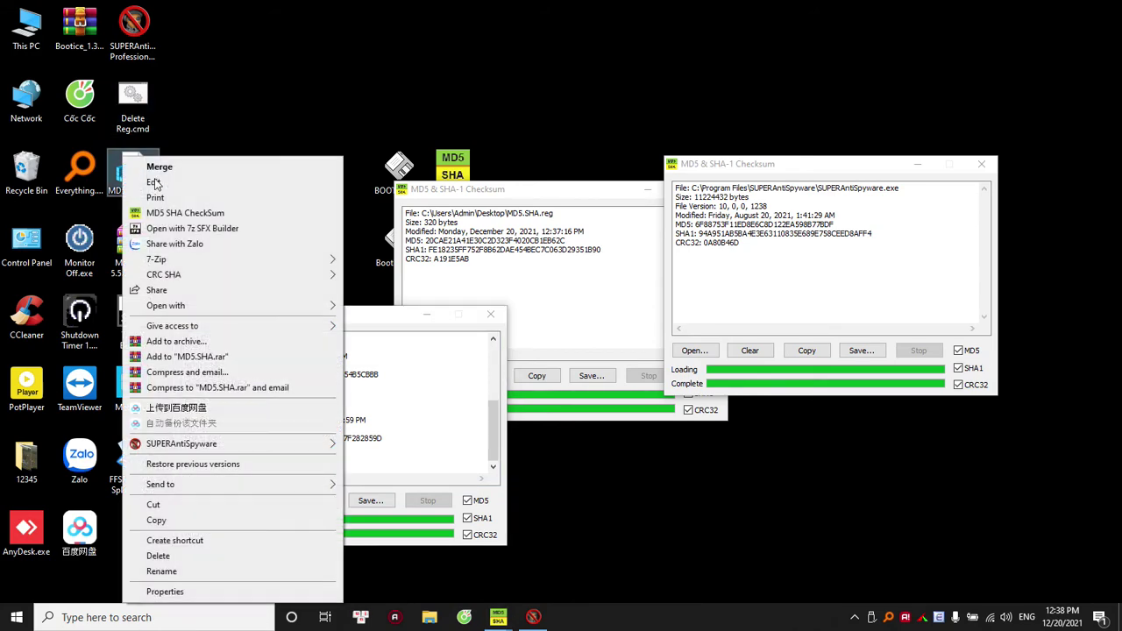
{"action": "left_click", "coordinate": [160, 181]}
{"action": "key", "text": "ctrl+a"}
{"action": "key", "text": "ctrl+v"}
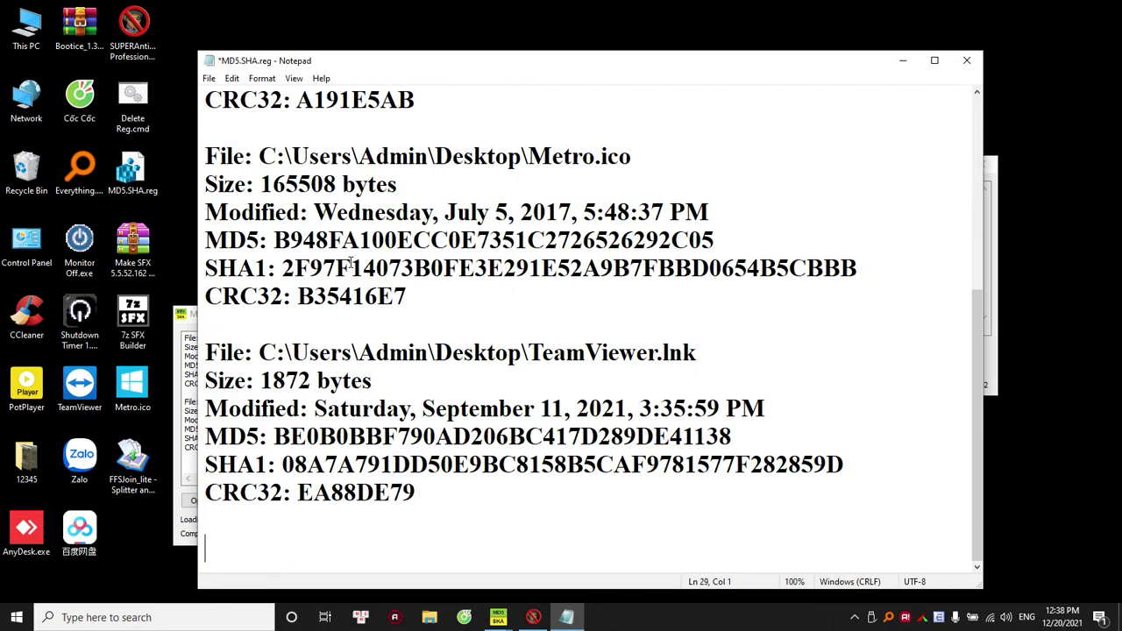
{"action": "scroll", "coordinate": [350, 262], "scroll_direction": "up", "scroll_amount": 5}
{"action": "scroll", "coordinate": [350, 262], "scroll_direction": "down", "scroll_amount": 4}
{"action": "scroll", "coordinate": [663, 181], "scroll_direction": "up", "scroll_amount": 4}
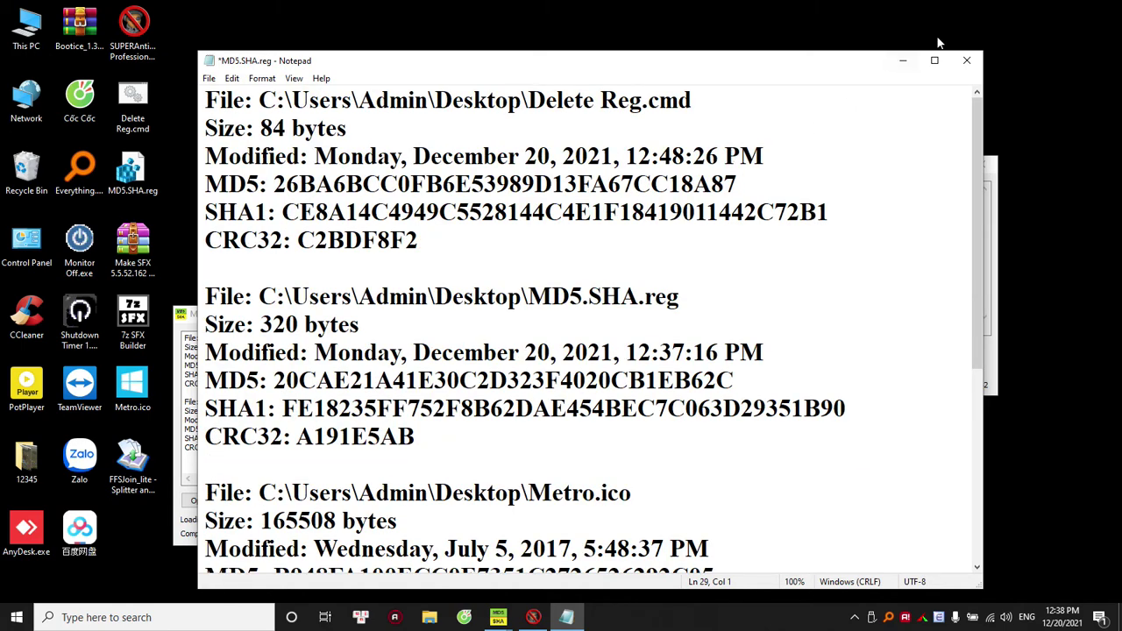
{"action": "left_click", "coordinate": [967, 60]}
{"action": "left_click", "coordinate": [605, 316]}
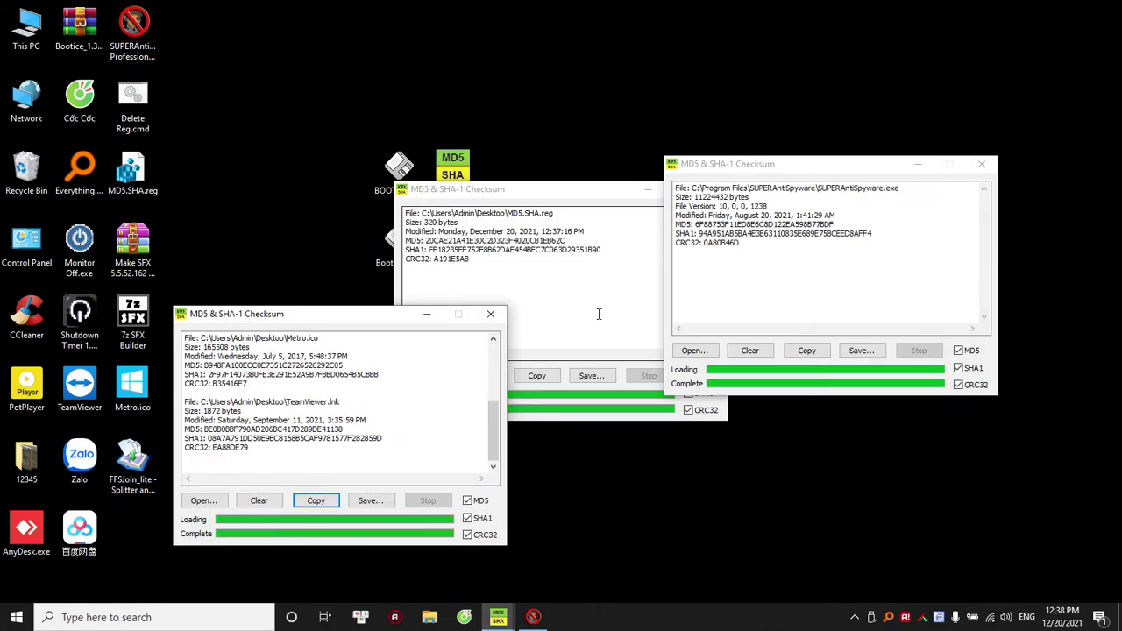
Close all three MD5 & SHA-1 Checksum windows and clear the desktop selection
{"action": "left_click", "coordinate": [490, 313]}
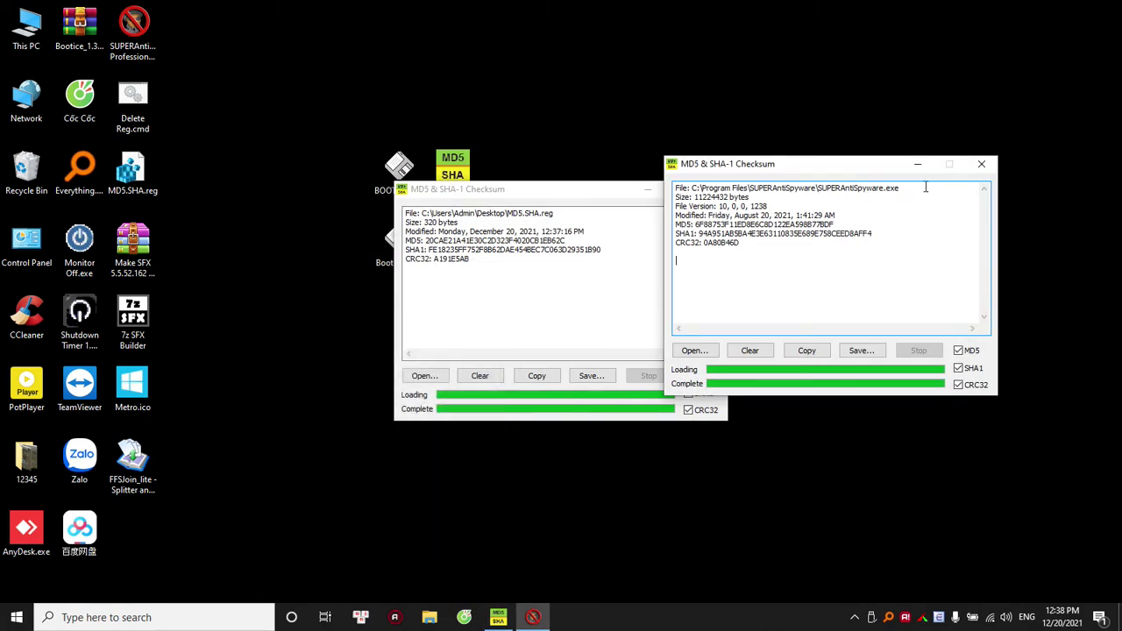
{"action": "left_click", "coordinate": [981, 164]}
{"action": "left_click", "coordinate": [711, 189]}
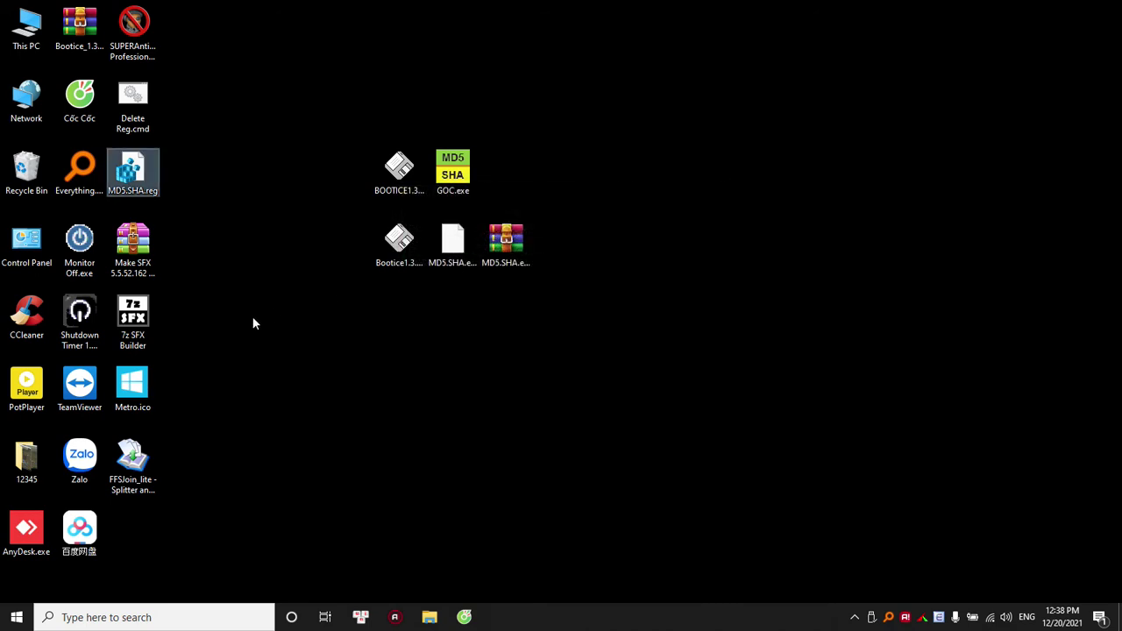
{"action": "left_click", "coordinate": [243, 202]}
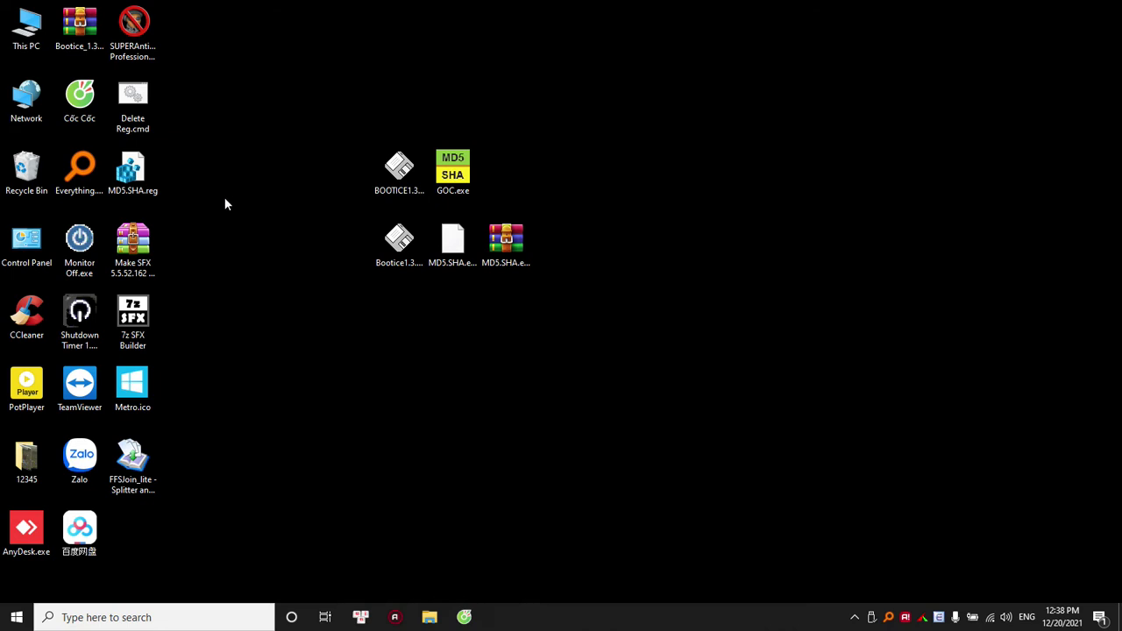
Calculate the checksums of MD5.SHA.reg again with its MD5 SHA CheckSum context menu entry
{"action": "left_click", "coordinate": [140, 183]}
{"action": "right_click", "coordinate": [140, 175]}
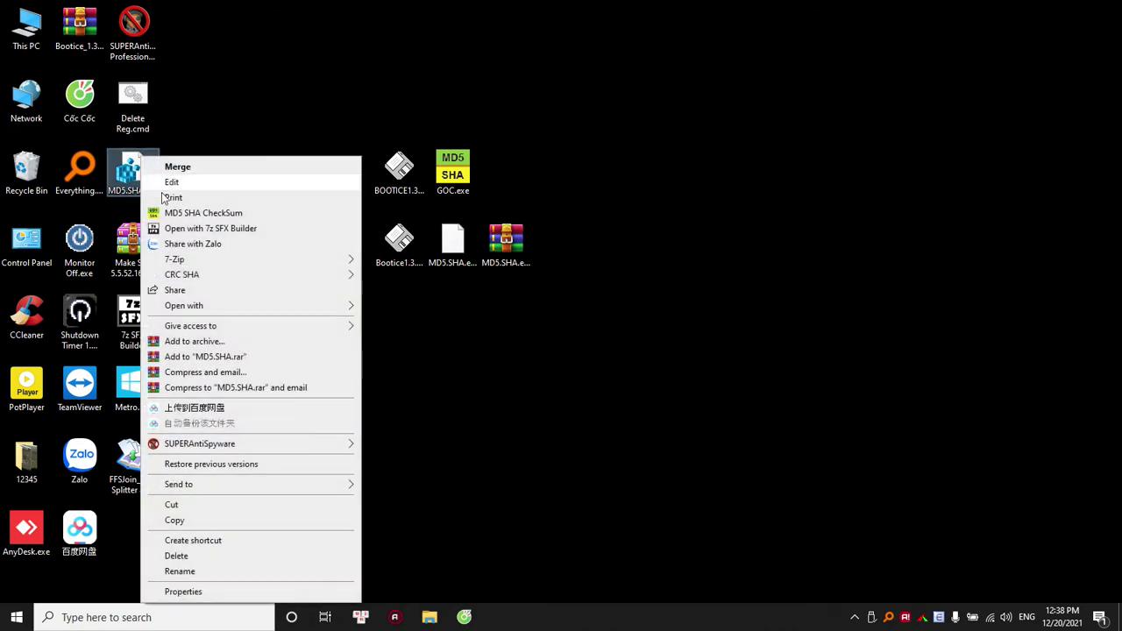
{"action": "left_click", "coordinate": [185, 213]}
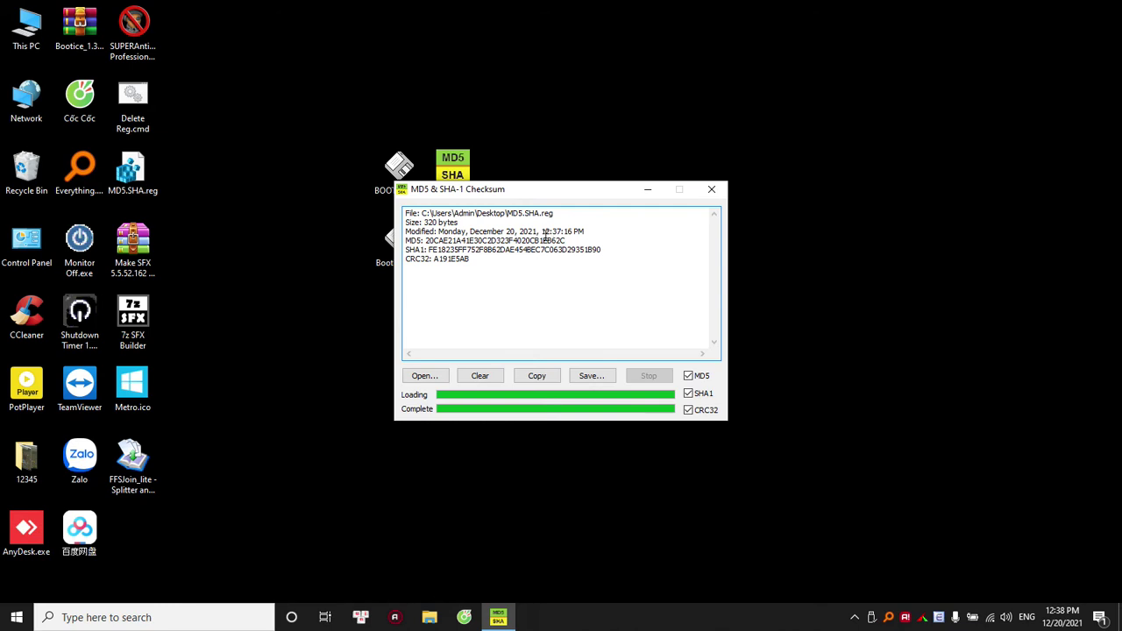
Examine the SHA1 and MD5 values of MD5.SHA.reg by highlighting them in the checksum results
{"action": "left_click_drag", "start_coordinate": [613, 253], "coordinate": [429, 251]}
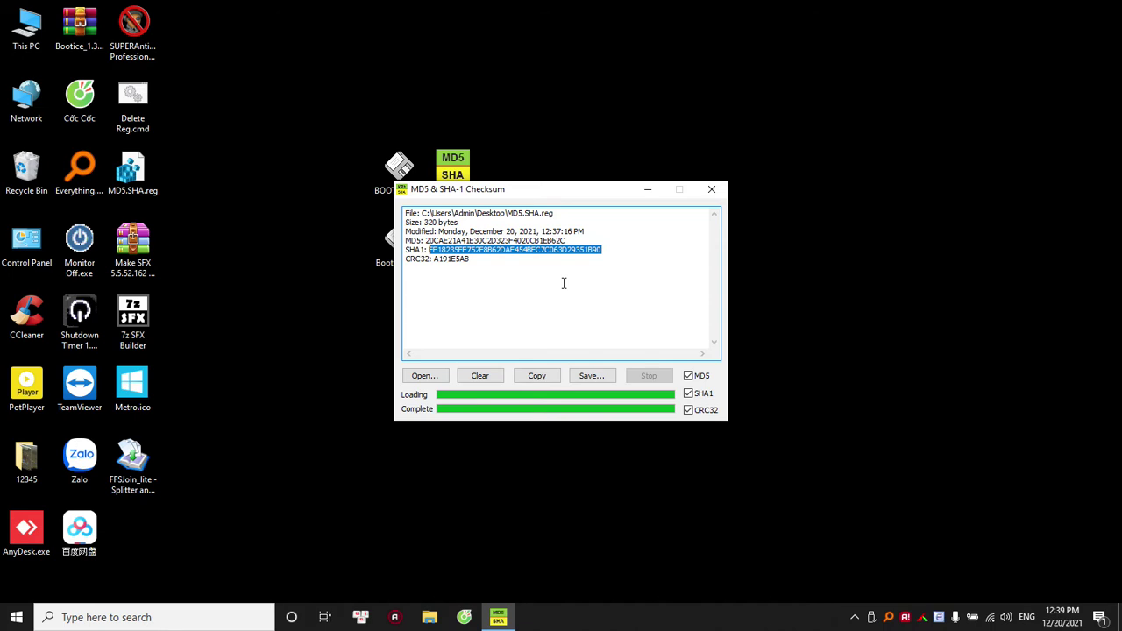
{"action": "left_click", "coordinate": [603, 255]}
{"action": "left_click_drag", "start_coordinate": [611, 250], "coordinate": [406, 240]}
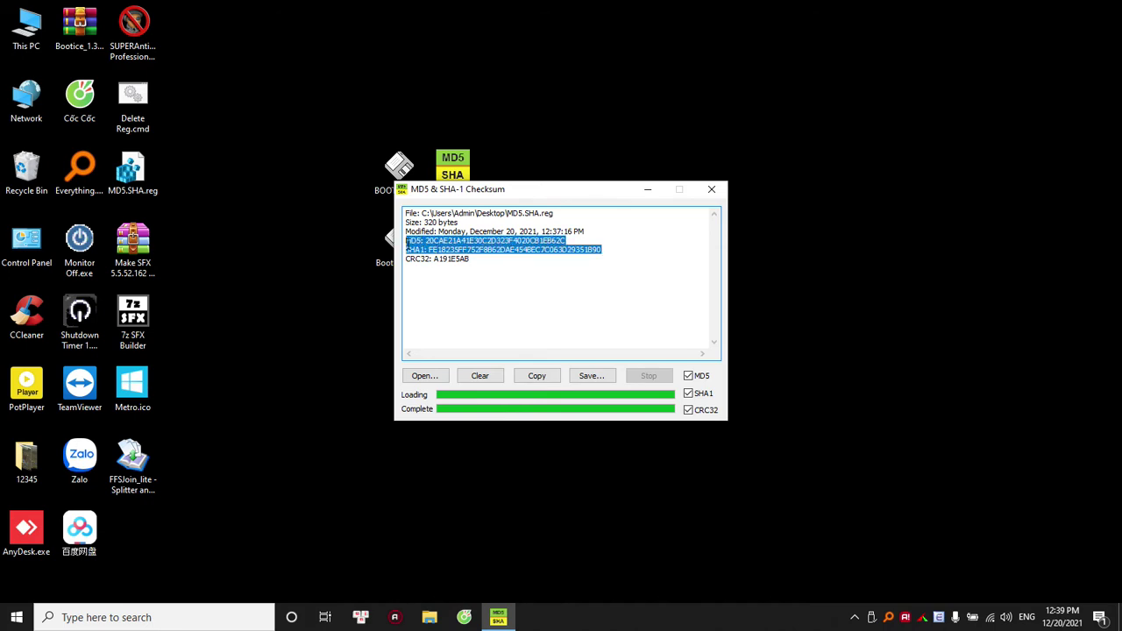
{"action": "left_click", "coordinate": [630, 250]}
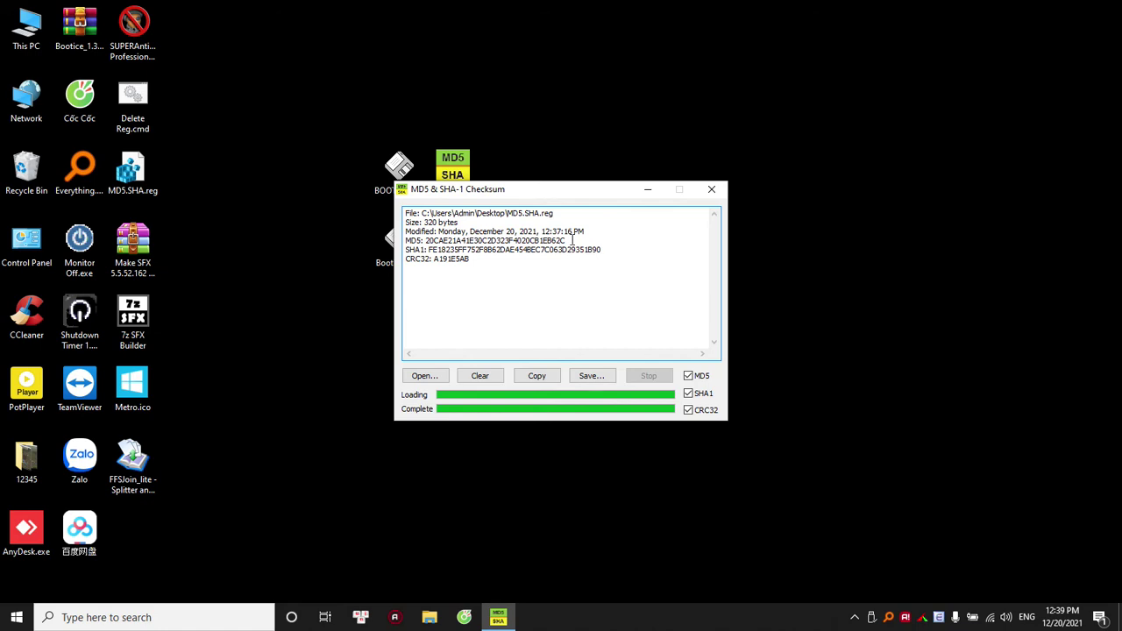
{"action": "left_click_drag", "start_coordinate": [574, 240], "coordinate": [431, 241]}
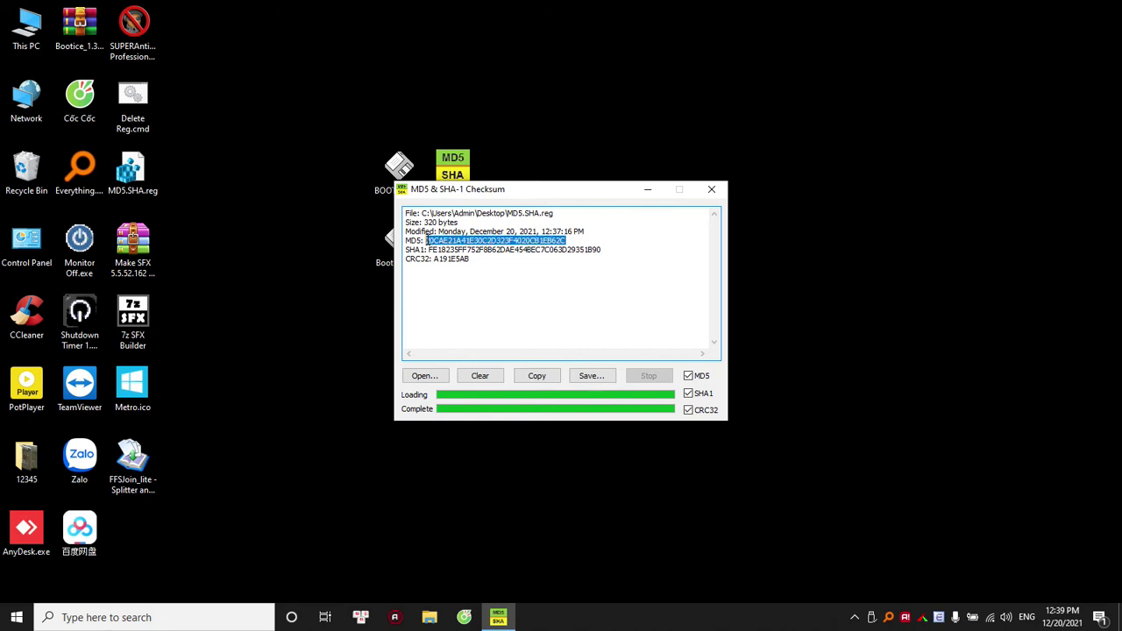
{"action": "left_click_drag", "start_coordinate": [619, 253], "coordinate": [397, 242]}
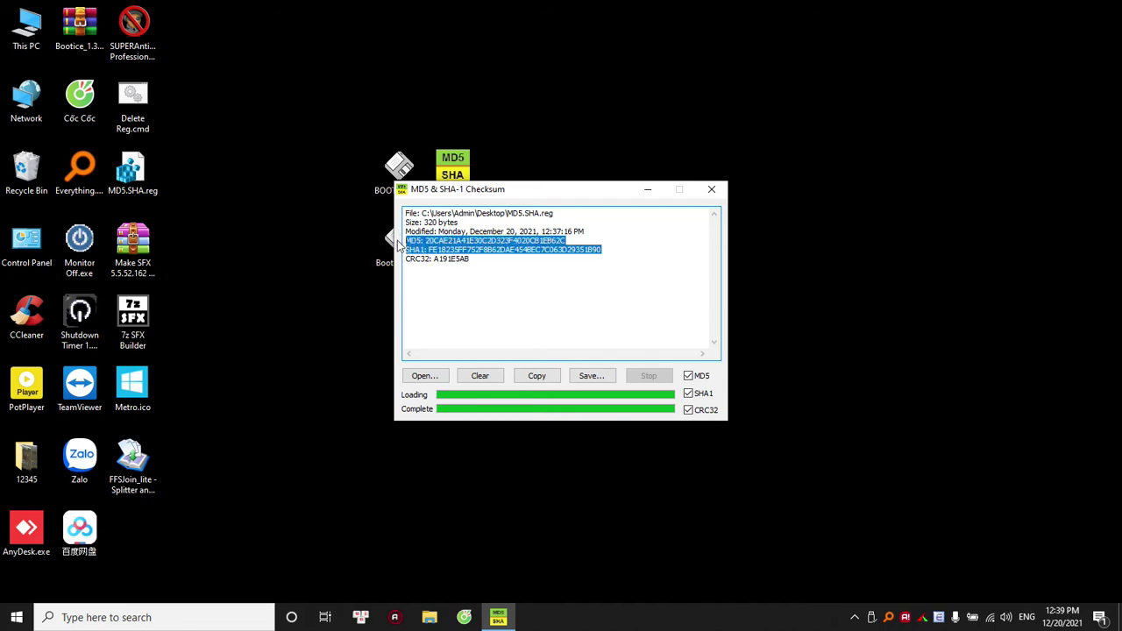
Close the checksum results, calculate the checksums of MD5.SHA.reg once more with its MD5 SHA CheckSum entry, and close them again
{"action": "left_click", "coordinate": [712, 190]}
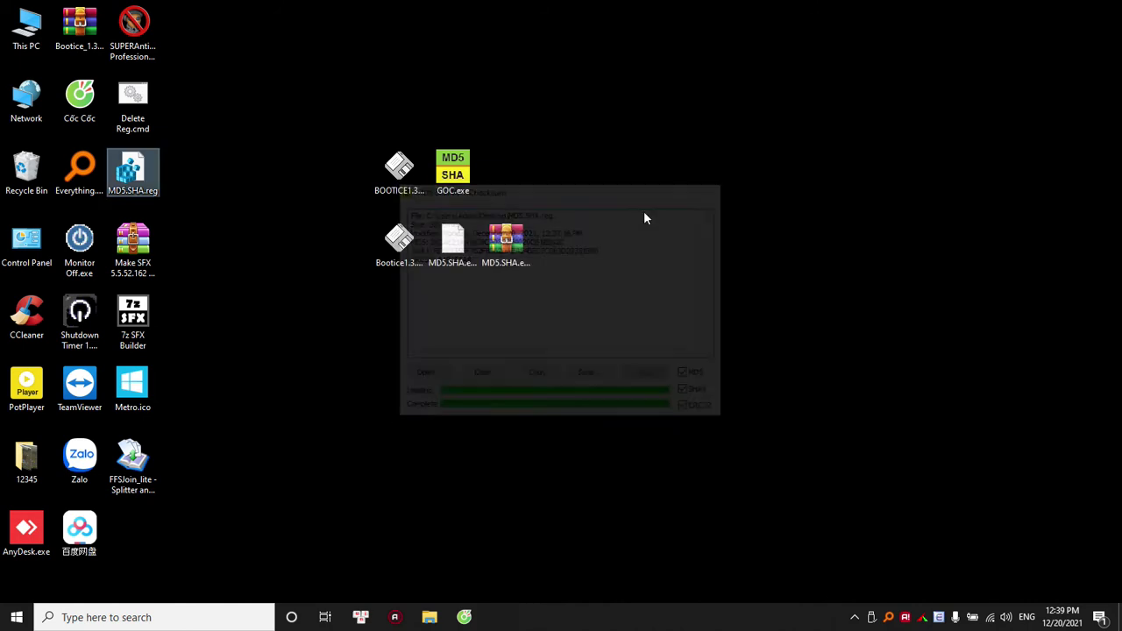
{"action": "left_click", "coordinate": [359, 305]}
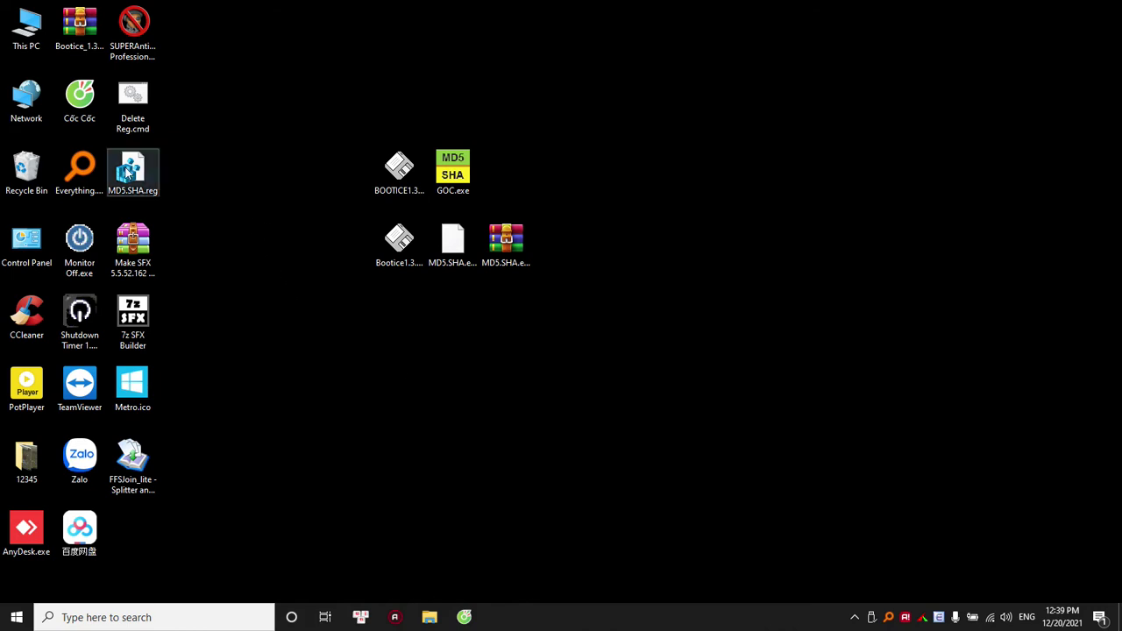
{"action": "right_click", "coordinate": [127, 158]}
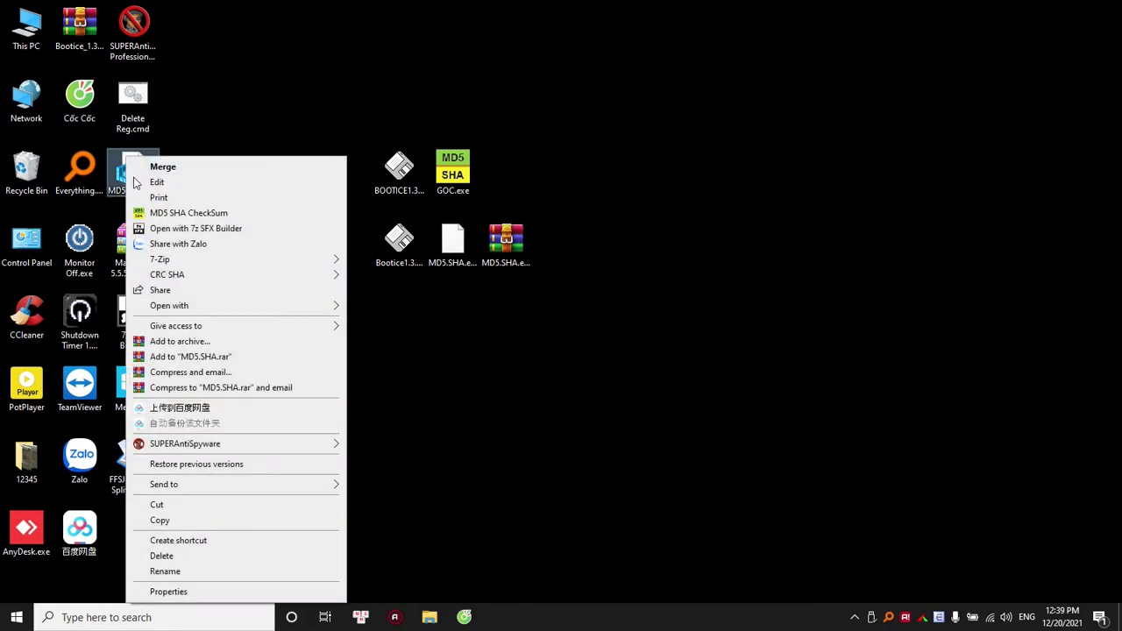
{"action": "left_click", "coordinate": [190, 213]}
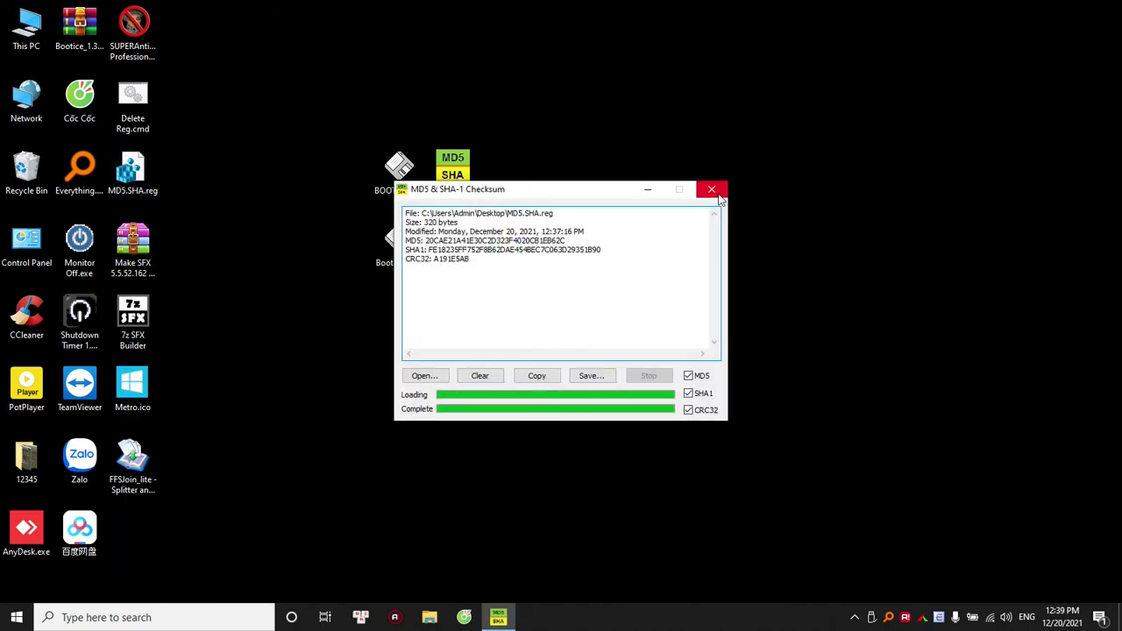
{"action": "left_click", "coordinate": [714, 189]}
Open Delete Reg.cmd for editing in Notepad and select the registry key path in its reg delete line
{"action": "right_click", "coordinate": [134, 102]}
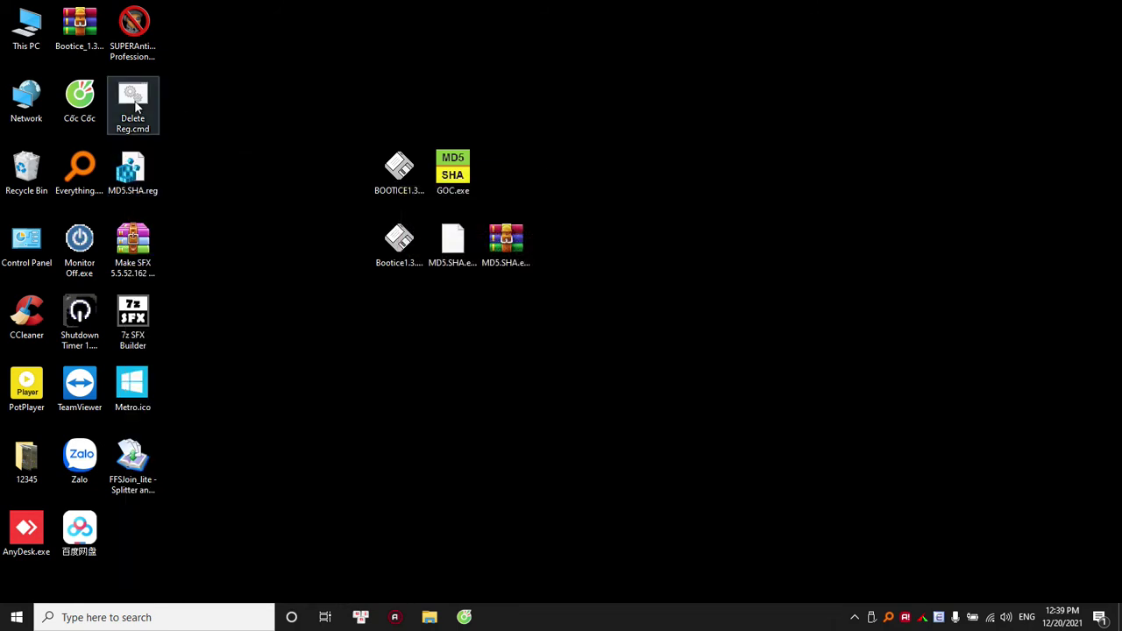
{"action": "left_click", "coordinate": [157, 125]}
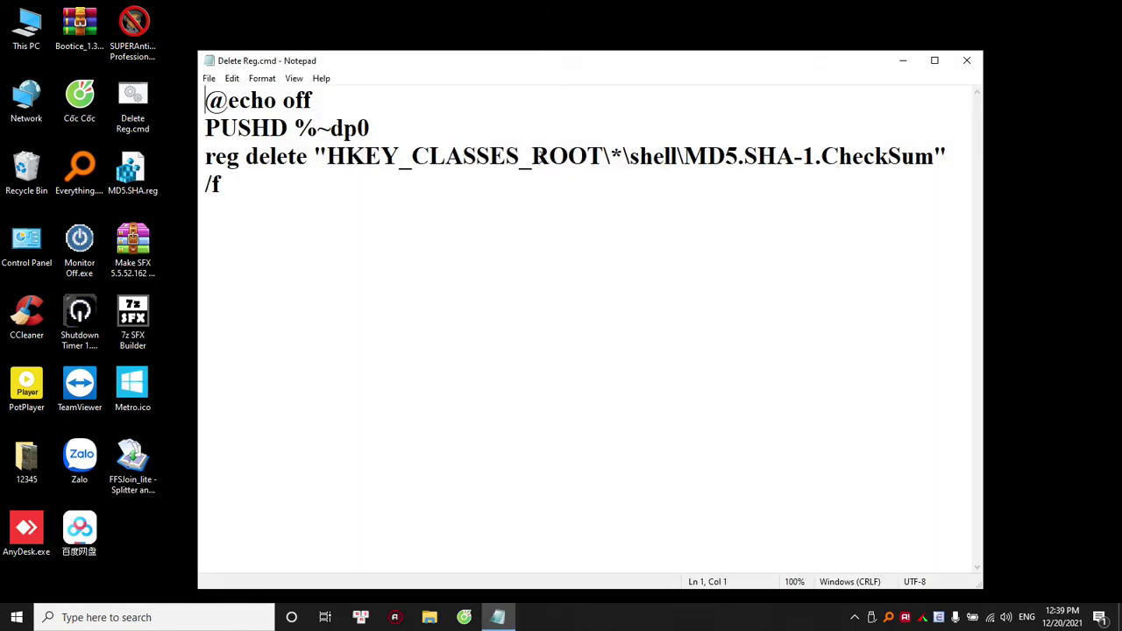
{"action": "left_click_drag", "start_coordinate": [261, 190], "coordinate": [205, 104]}
{"action": "left_click", "coordinate": [283, 188]}
{"action": "left_click_drag", "start_coordinate": [328, 158], "coordinate": [934, 156]}
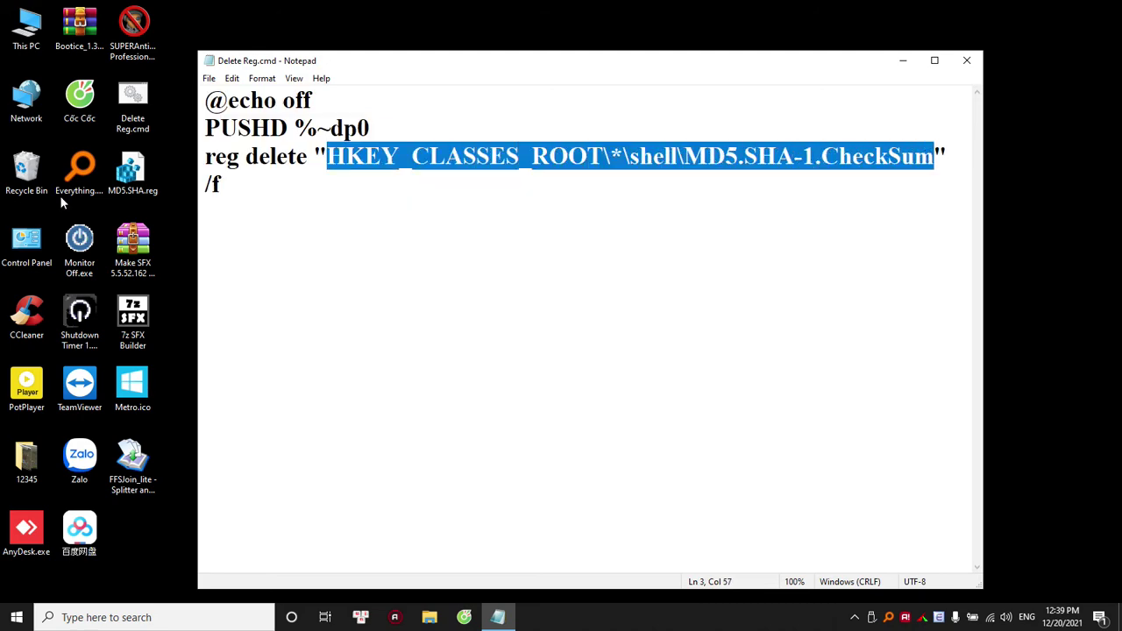
Open MD5.SHA.reg in Notepad alongside Delete Reg.cmd and examine its MyFile key path and command subkey
{"action": "right_click", "coordinate": [142, 156]}
{"action": "left_click", "coordinate": [175, 182]}
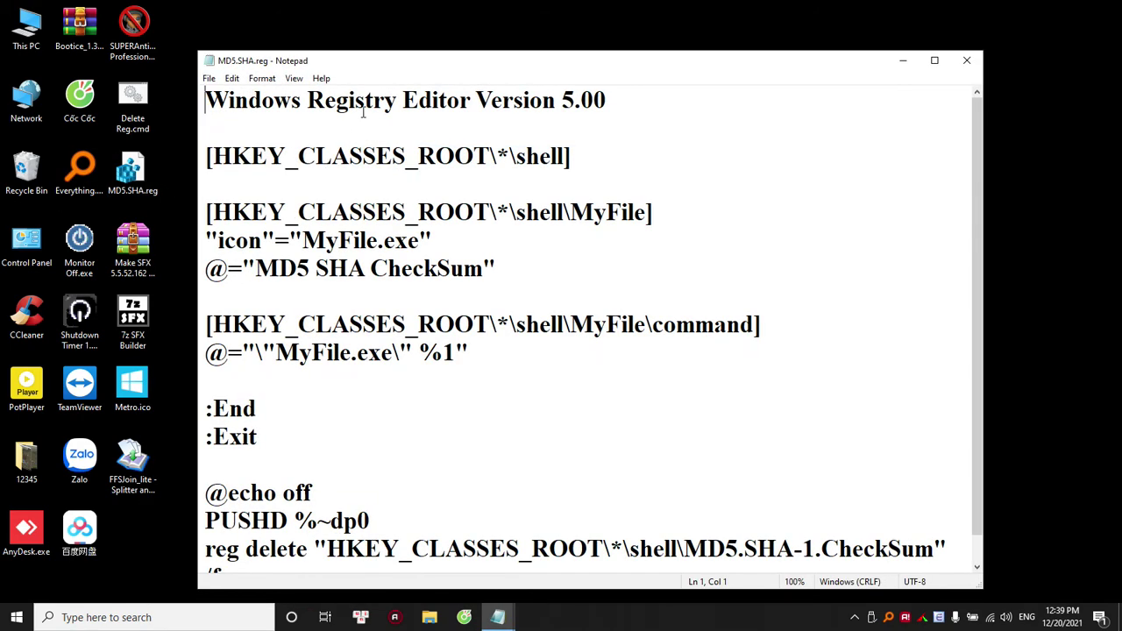
{"action": "left_click_drag", "start_coordinate": [372, 64], "coordinate": [461, 205]}
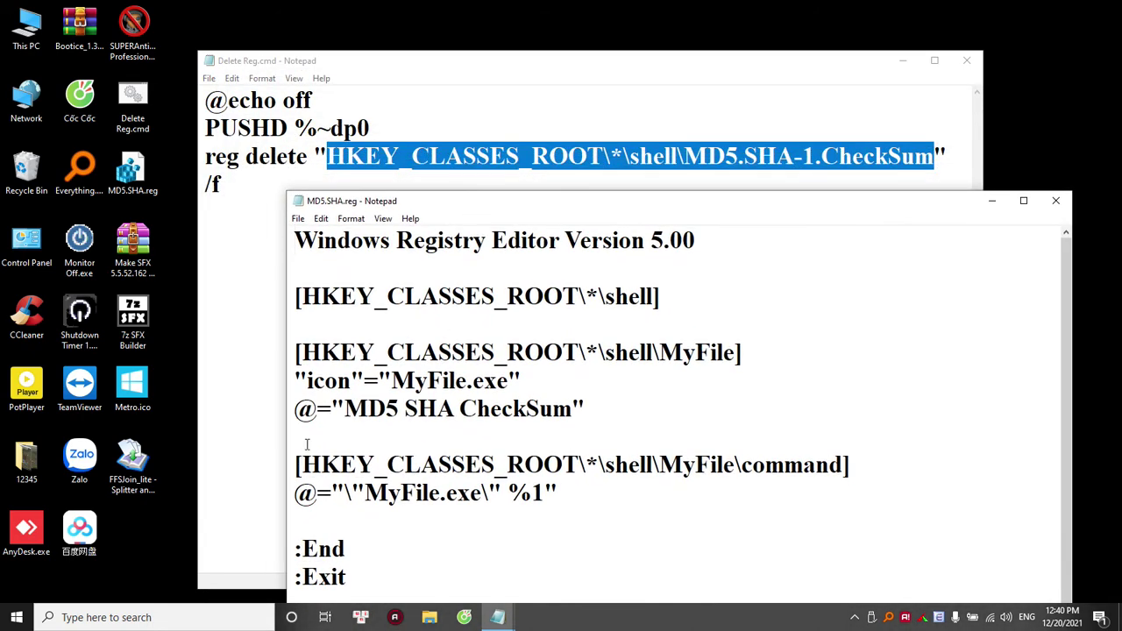
{"action": "scroll", "coordinate": [499, 360], "scroll_direction": "down", "scroll_amount": 1}
{"action": "scroll", "coordinate": [502, 359], "scroll_direction": "up", "scroll_amount": 1}
{"action": "left_click_drag", "start_coordinate": [302, 353], "coordinate": [736, 353]}
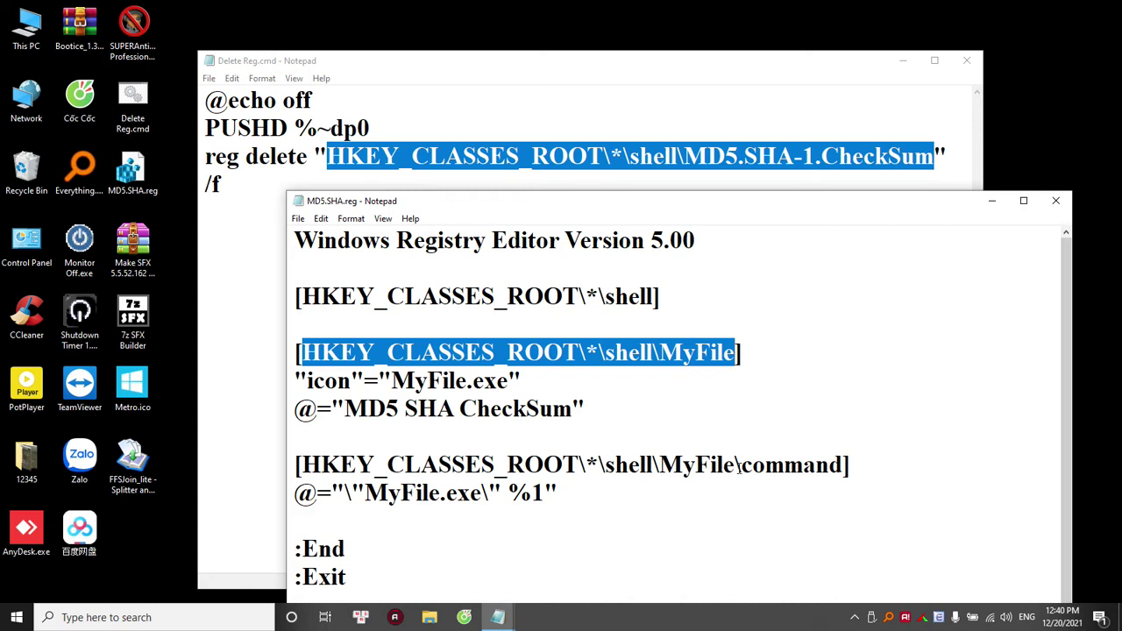
{"action": "left_click_drag", "start_coordinate": [742, 465], "coordinate": [843, 465]}
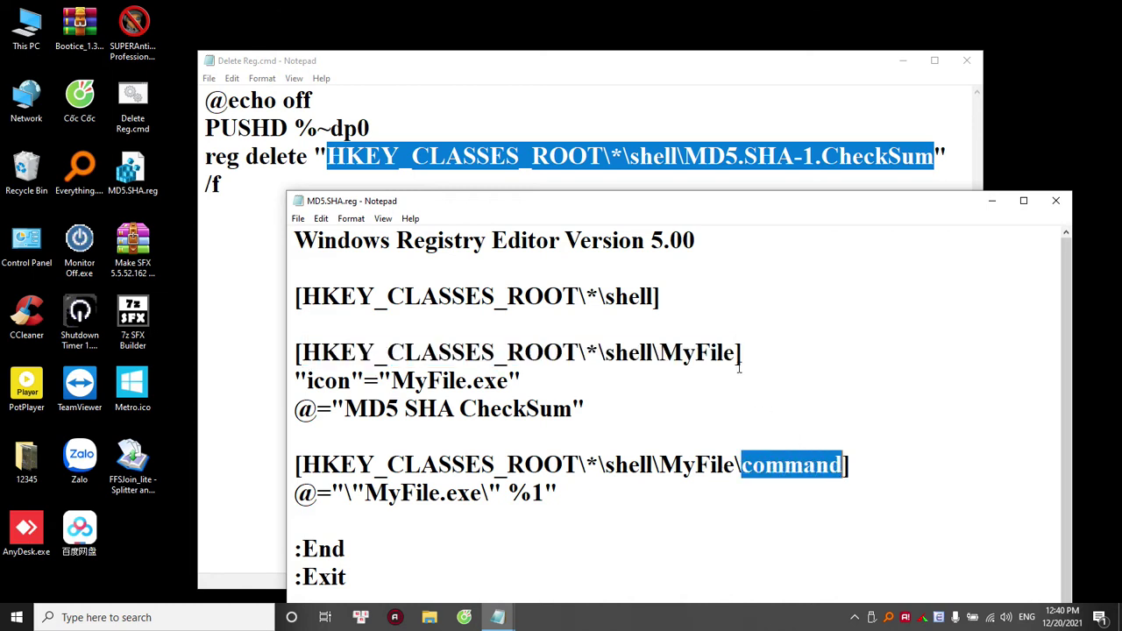
{"action": "left_click_drag", "start_coordinate": [736, 353], "coordinate": [665, 353]}
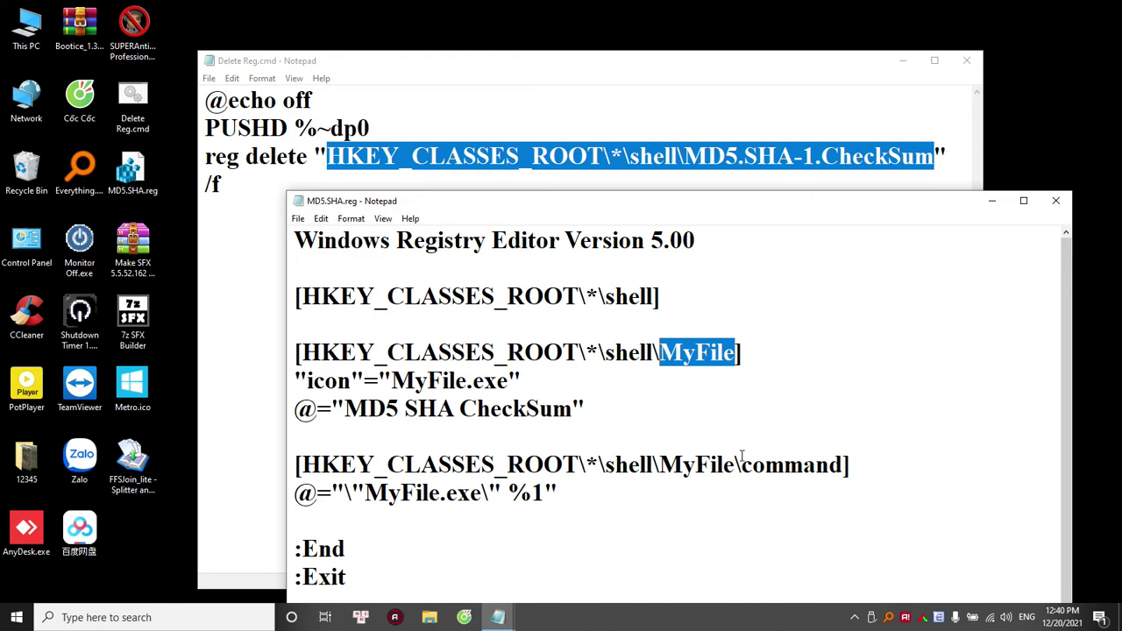
{"action": "left_click_drag", "start_coordinate": [741, 464], "coordinate": [843, 465]}
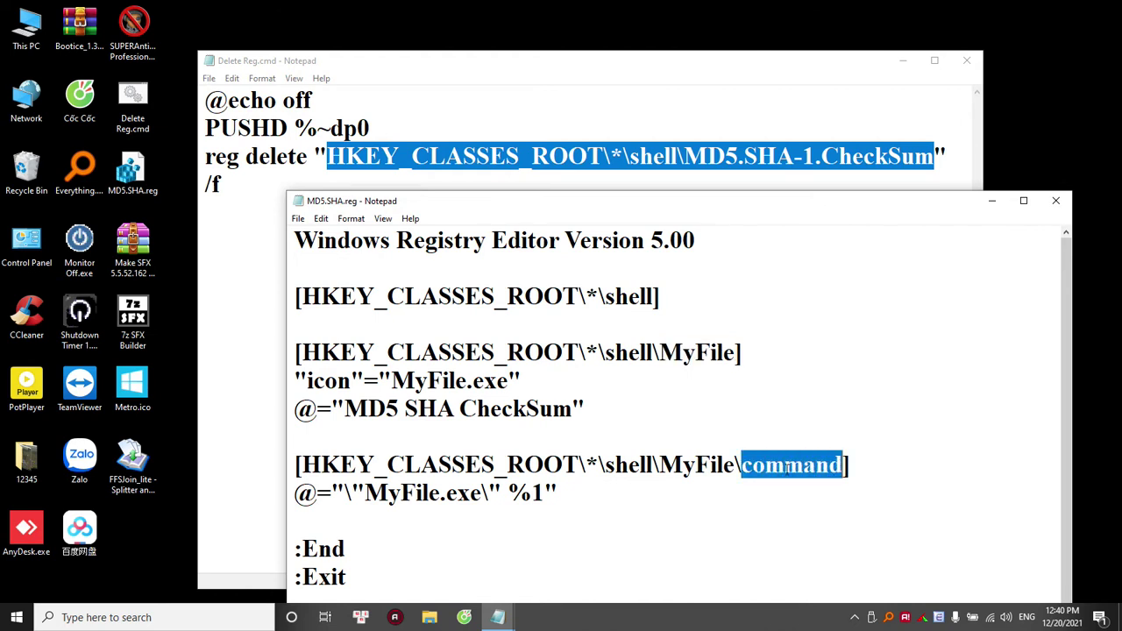
Replace the key path in Delete Reg.cmd with HKEY_CLASSES_ROOT\*\shell\MyFile, copied from MD5.SHA.reg
{"action": "left_click_drag", "start_coordinate": [734, 352], "coordinate": [303, 353]}
{"action": "right_click", "coordinate": [327, 353]}
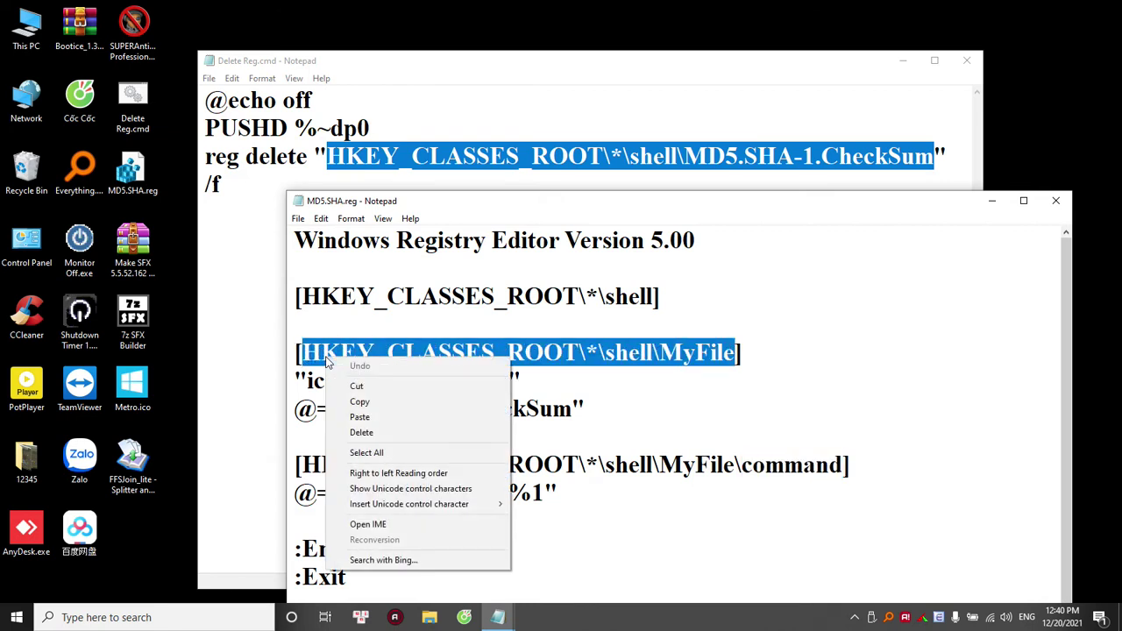
{"action": "left_click", "coordinate": [352, 400]}
{"action": "left_click", "coordinate": [459, 178]}
{"action": "left_click_drag", "start_coordinate": [324, 156], "coordinate": [931, 160]}
{"action": "key", "text": "ctrl+v"}
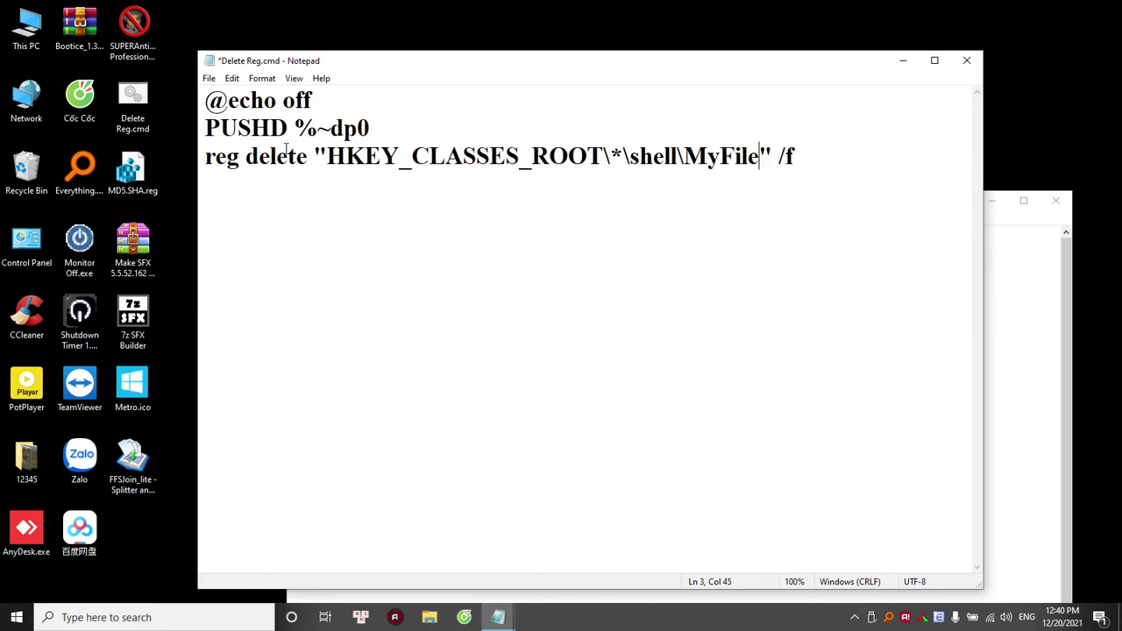
Save and close Delete Reg.cmd, and close MD5.SHA.reg in Notepad
{"action": "left_click", "coordinate": [211, 80]}
{"action": "left_click", "coordinate": [232, 138]}
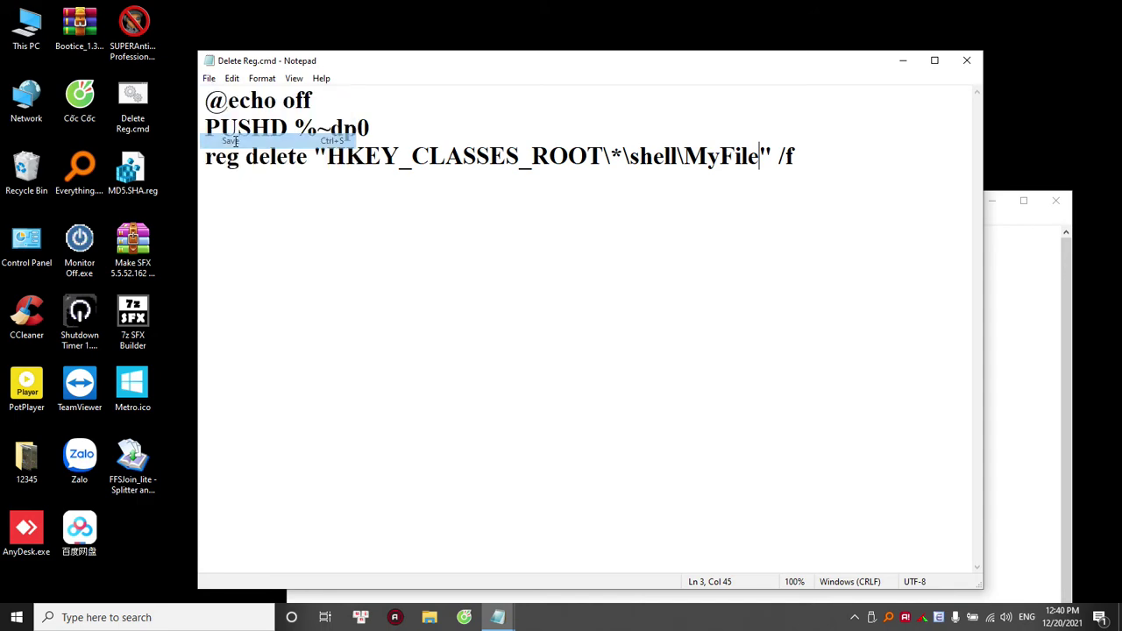
{"action": "left_click", "coordinate": [968, 60]}
{"action": "left_click", "coordinate": [147, 126]}
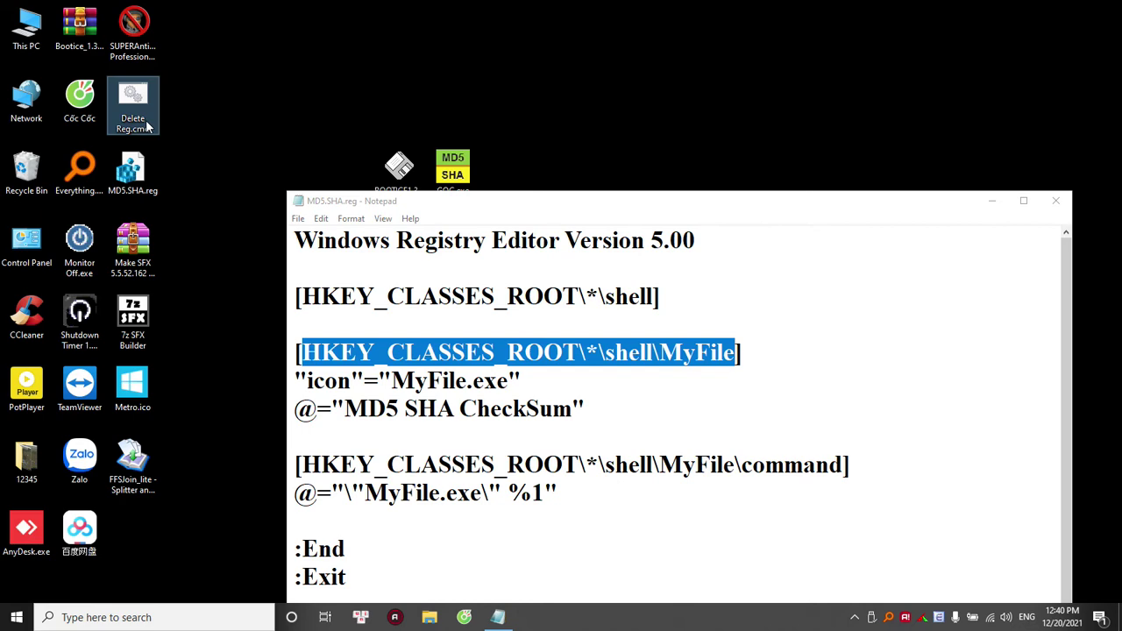
{"action": "left_click", "coordinate": [1056, 201]}
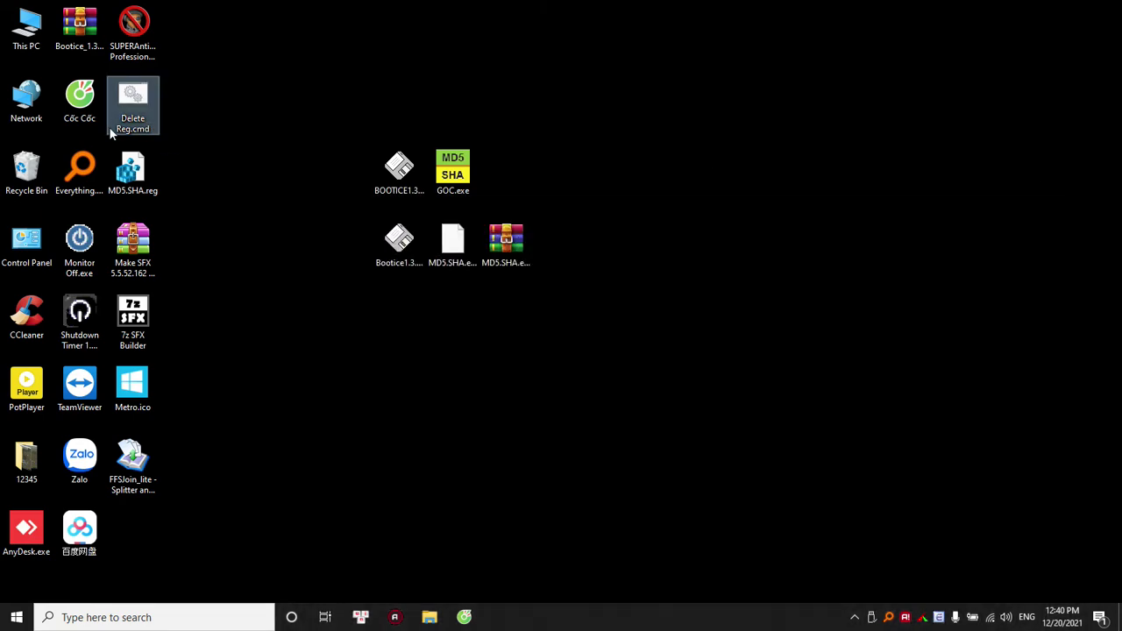
Check the context menu of MD5.SHA.reg for the MD5 SHA CheckSum entry before and after running Delete Reg.cmd
{"action": "right_click", "coordinate": [127, 159]}
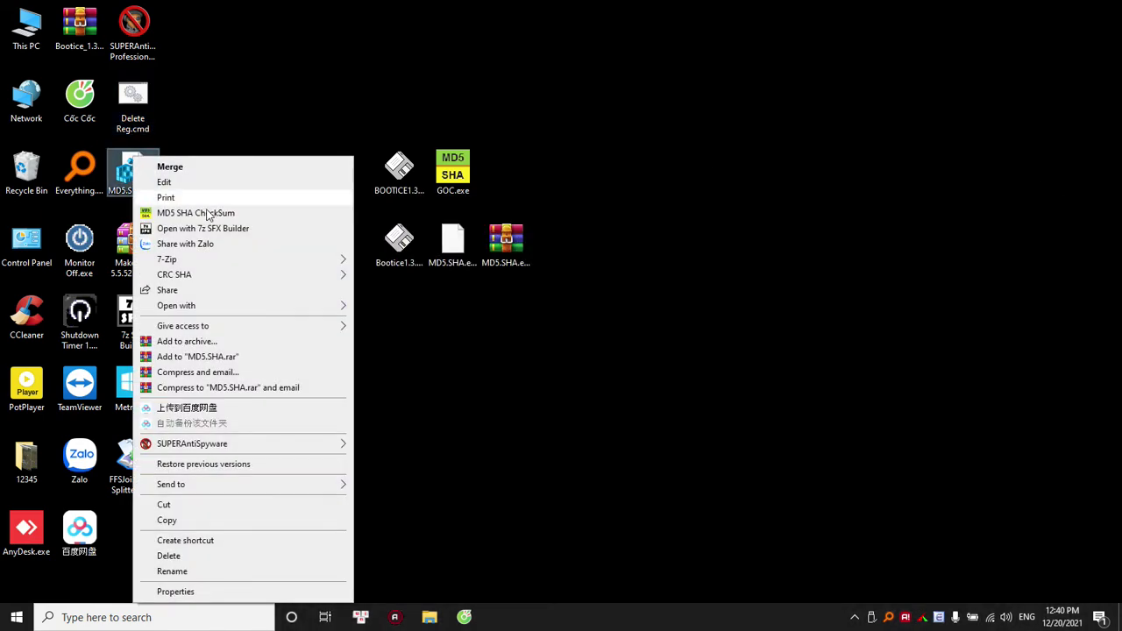
{"action": "left_click", "coordinate": [147, 119]}
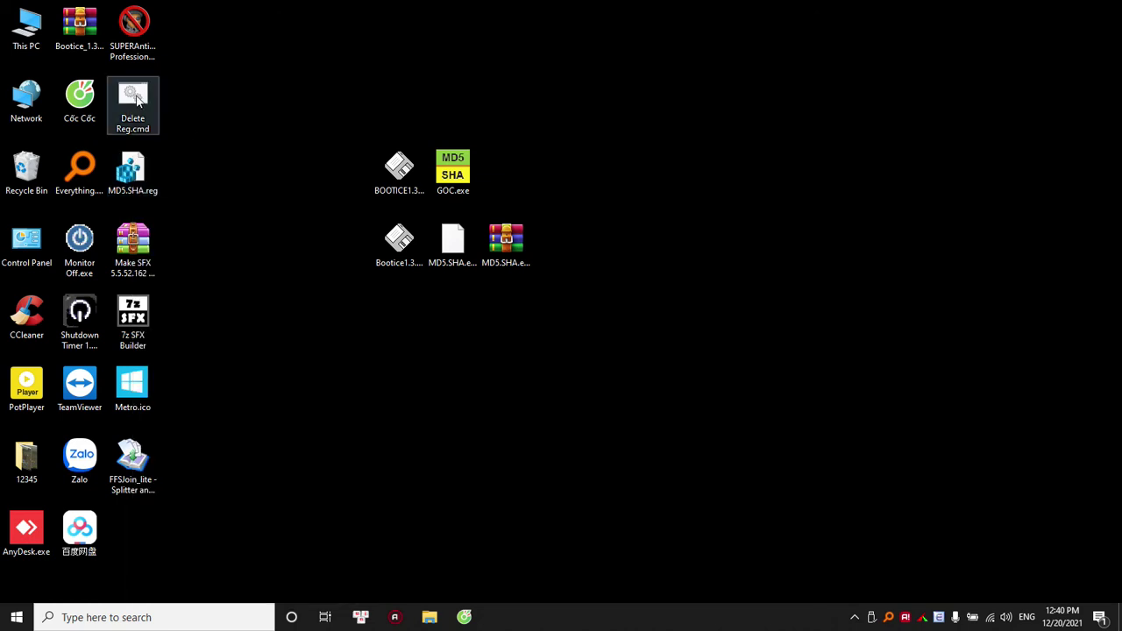
{"action": "right_click", "coordinate": [128, 177]}
{"action": "left_click", "coordinate": [276, 143]}
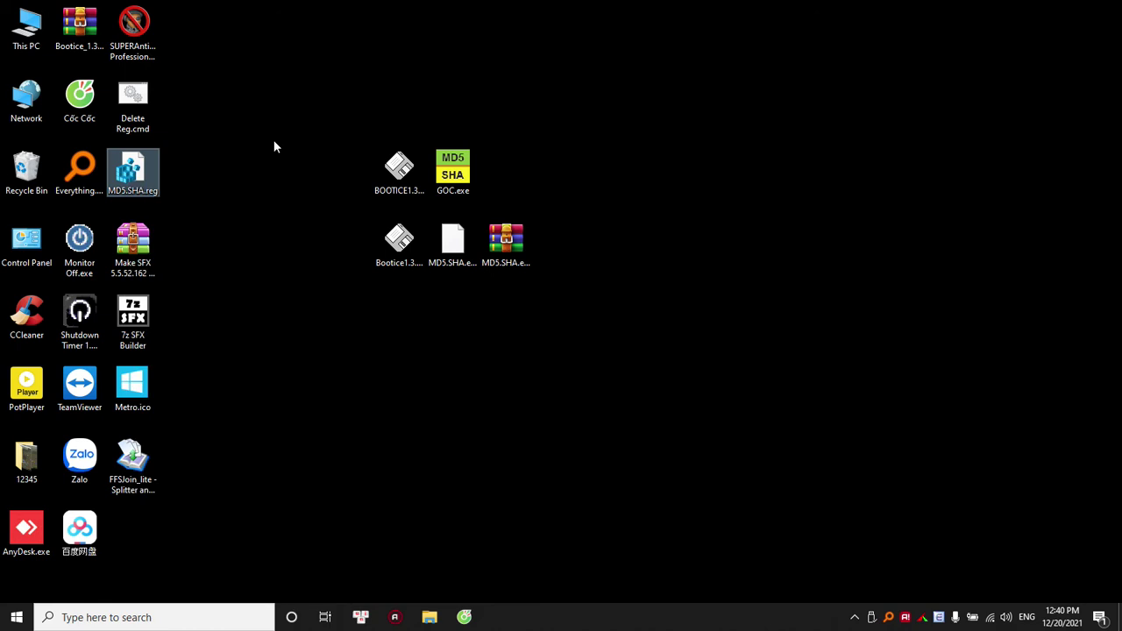
{"action": "left_click", "coordinate": [274, 142]}
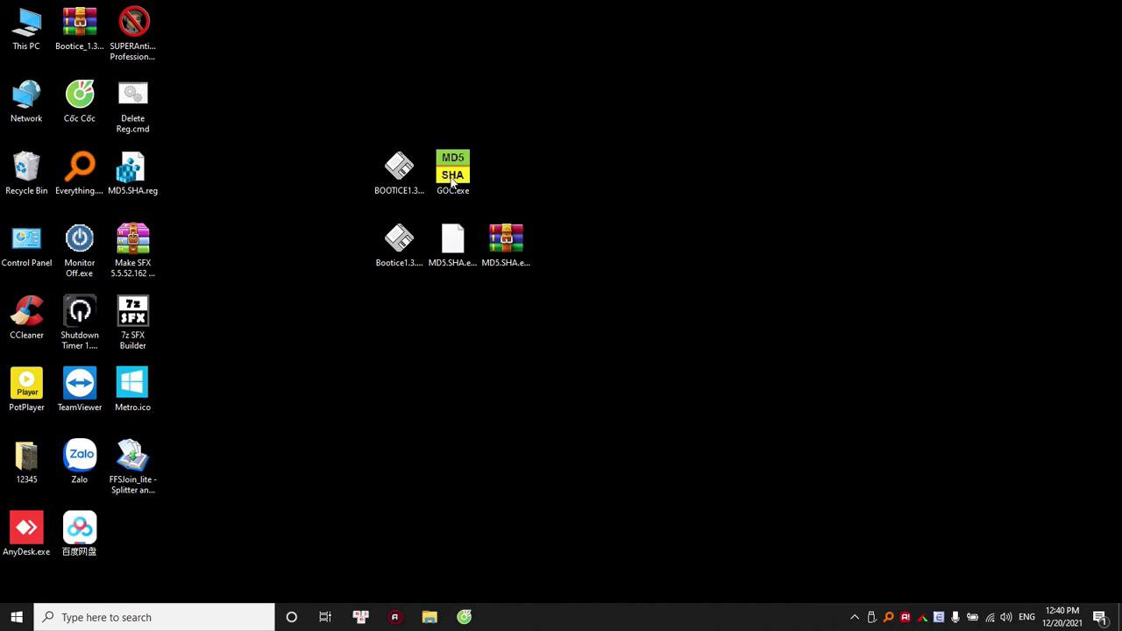
Launch GOC.exe from the desktop to view its MD5 & SHA-1 Checksum window, and close it
{"action": "mouse_move", "coordinate": [451, 182]}
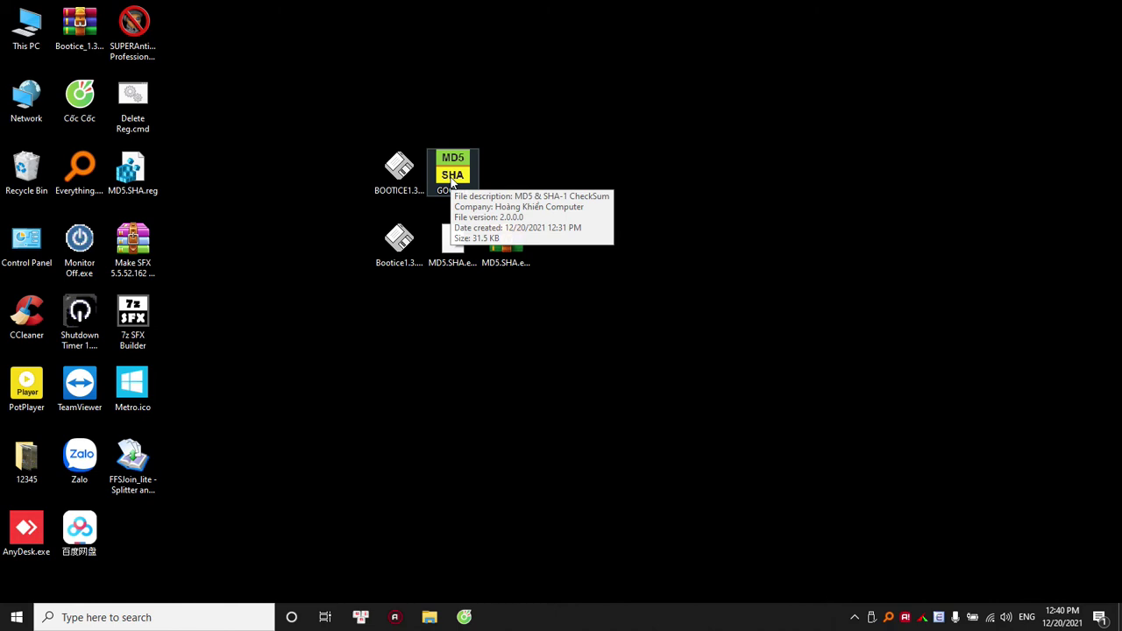
{"action": "double_click", "coordinate": [451, 181]}
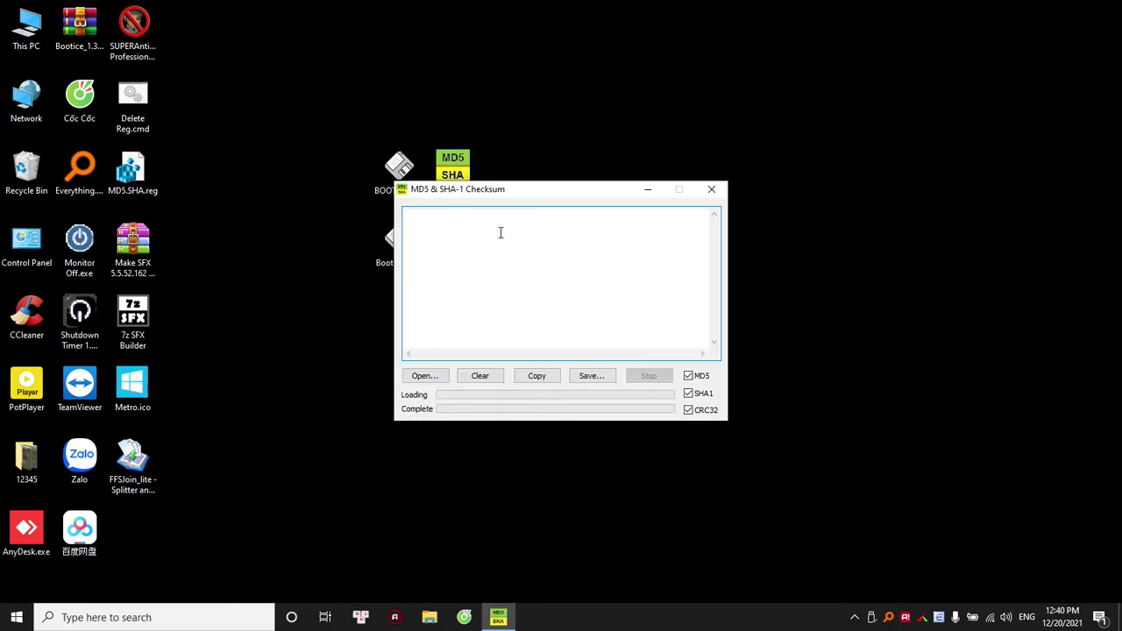
{"action": "left_click", "coordinate": [717, 200]}
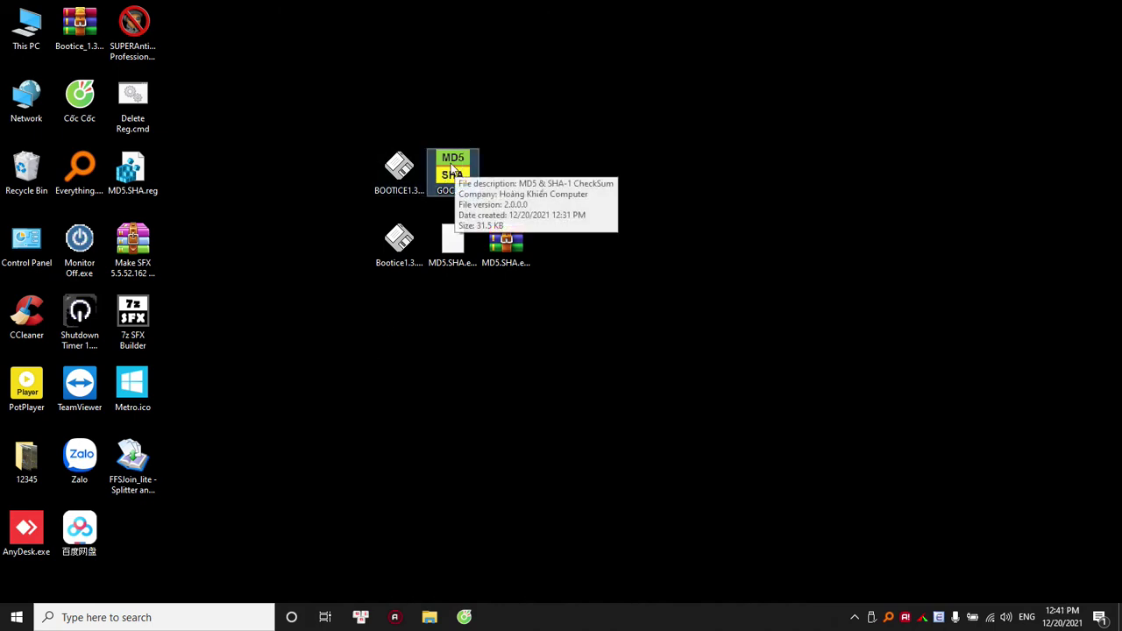
Search Everything for reshacker and launch the ResHacker.exe stored in the user's Temp folder
{"action": "left_click", "coordinate": [888, 618]}
{"action": "type", "text": "res"}
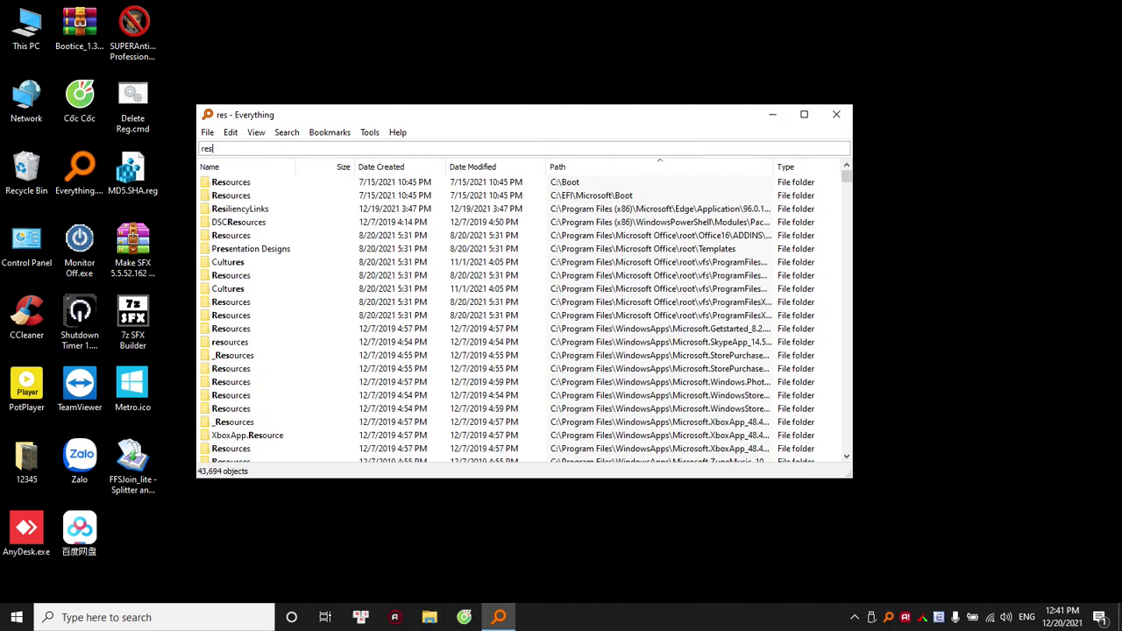
{"action": "type", "text": "hacker"}
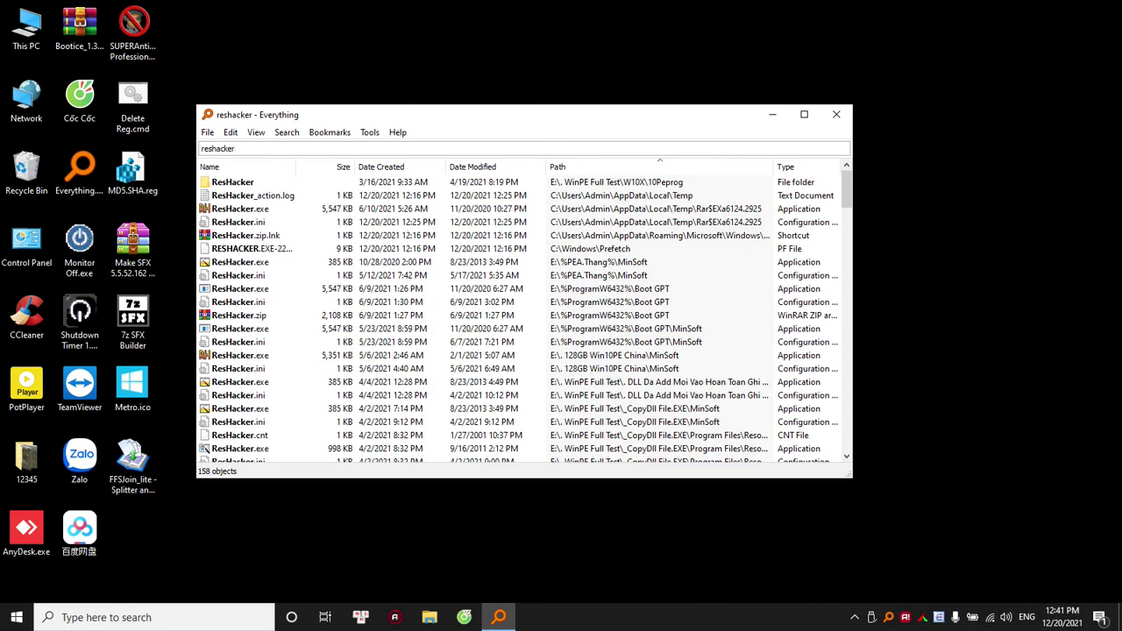
{"action": "double_click", "coordinate": [268, 212]}
Enlarge the Resource Hacker window, close Everything, and place Resource Hacker beside the GOC.exe desktop icon
{"action": "double_click", "coordinate": [654, 11]}
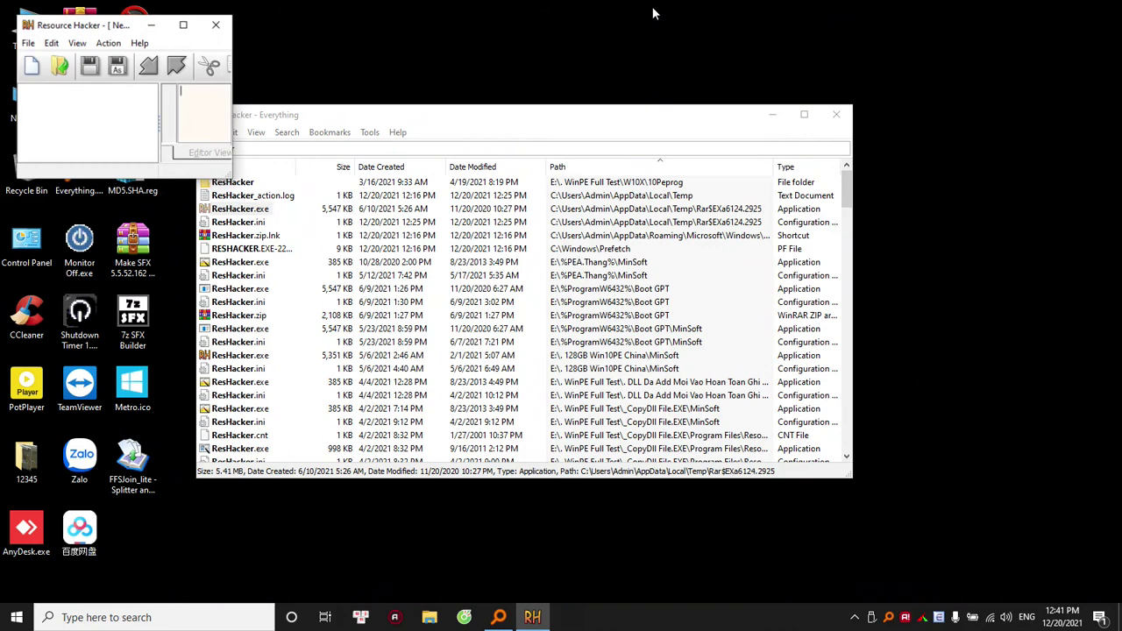
{"action": "left_click_drag", "start_coordinate": [235, 180], "coordinate": [640, 430]}
{"action": "left_click", "coordinate": [837, 114]}
{"action": "left_click_drag", "start_coordinate": [290, 31], "coordinate": [752, 86]}
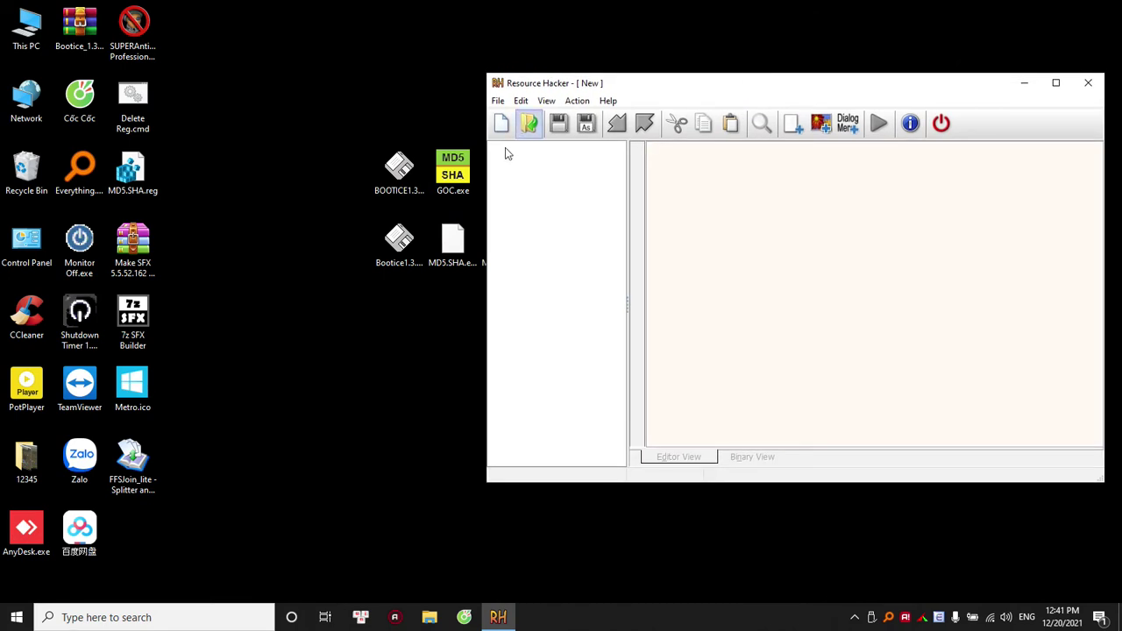
Load GOC.exe into Resource Hacker and display its icon 1 : 1033 and icon group 102 : 1033
{"action": "left_click_drag", "start_coordinate": [458, 176], "coordinate": [603, 237]}
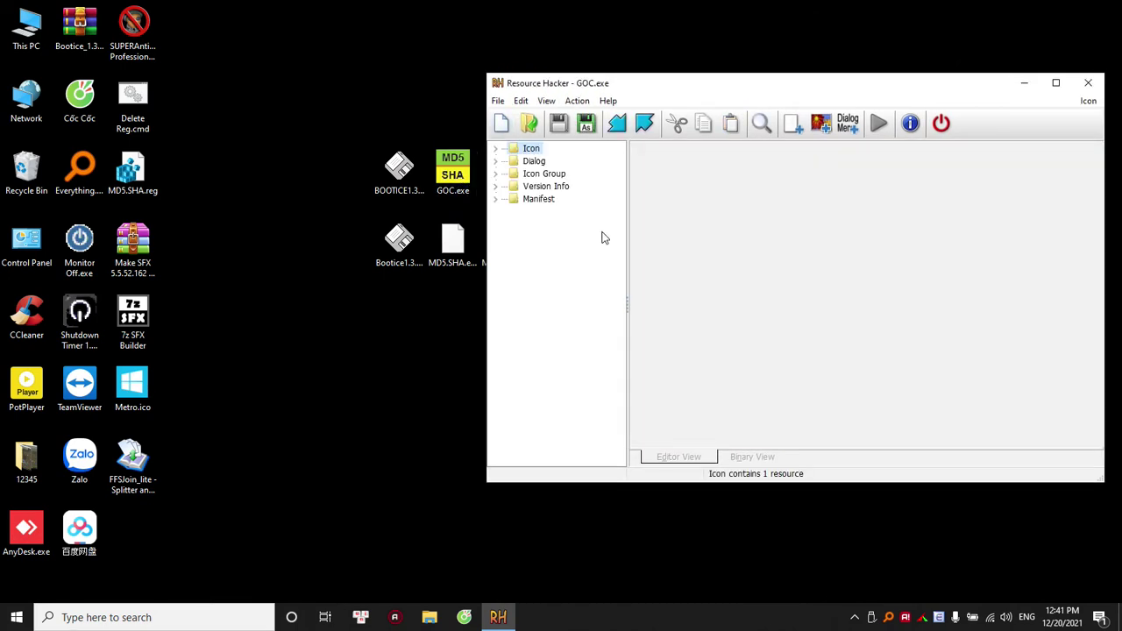
{"action": "left_click", "coordinate": [496, 149]}
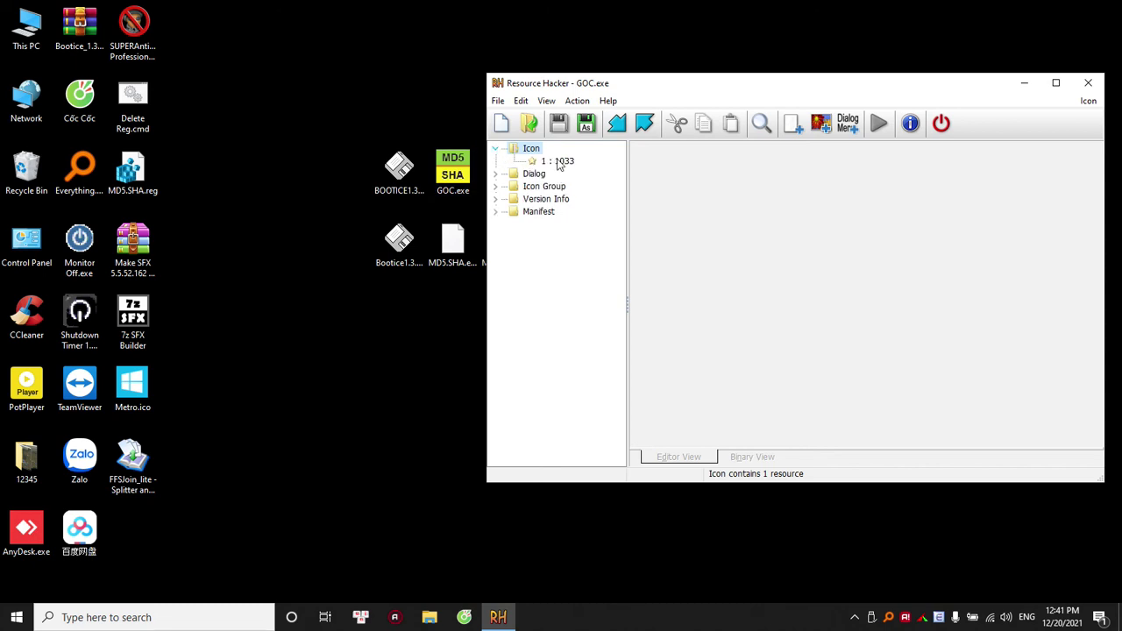
{"action": "left_click", "coordinate": [558, 161]}
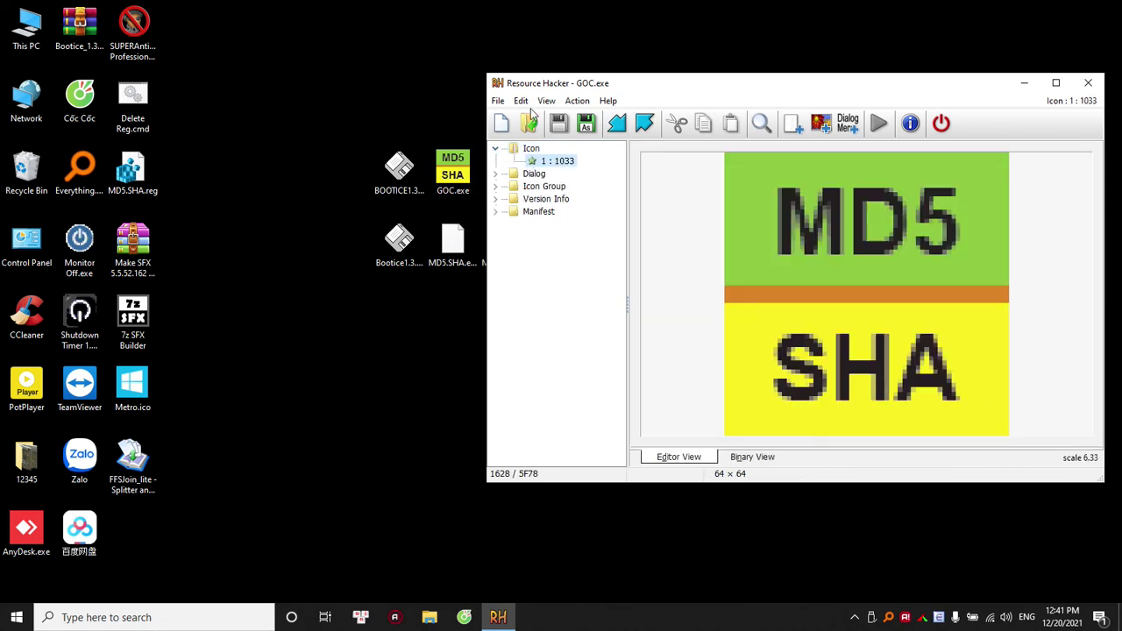
{"action": "left_click", "coordinate": [495, 187]}
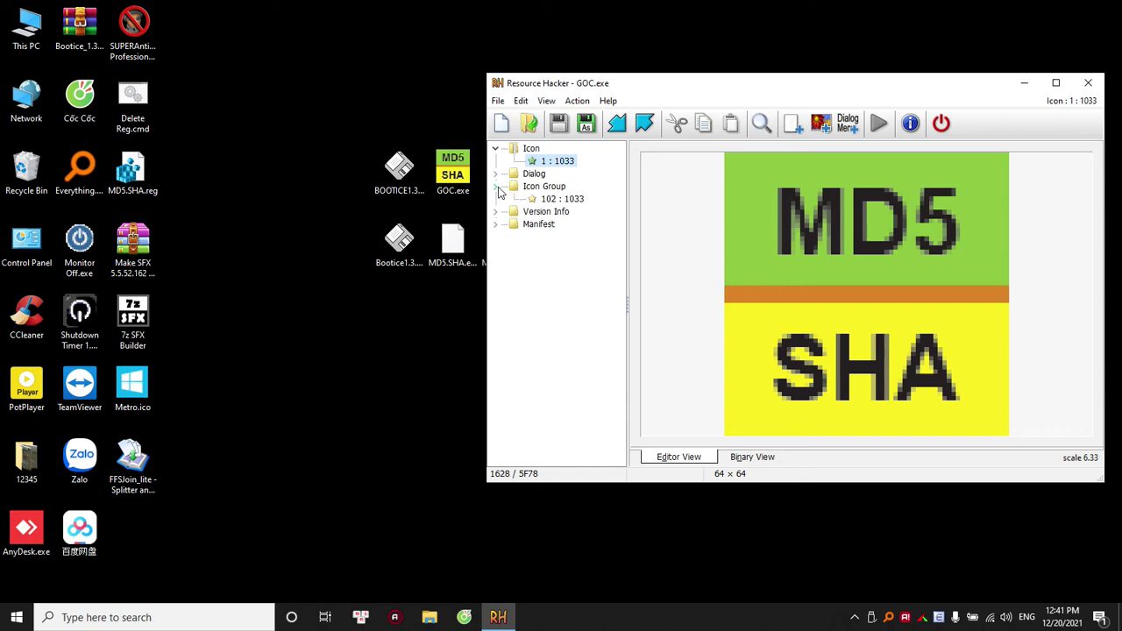
{"action": "left_click", "coordinate": [550, 200]}
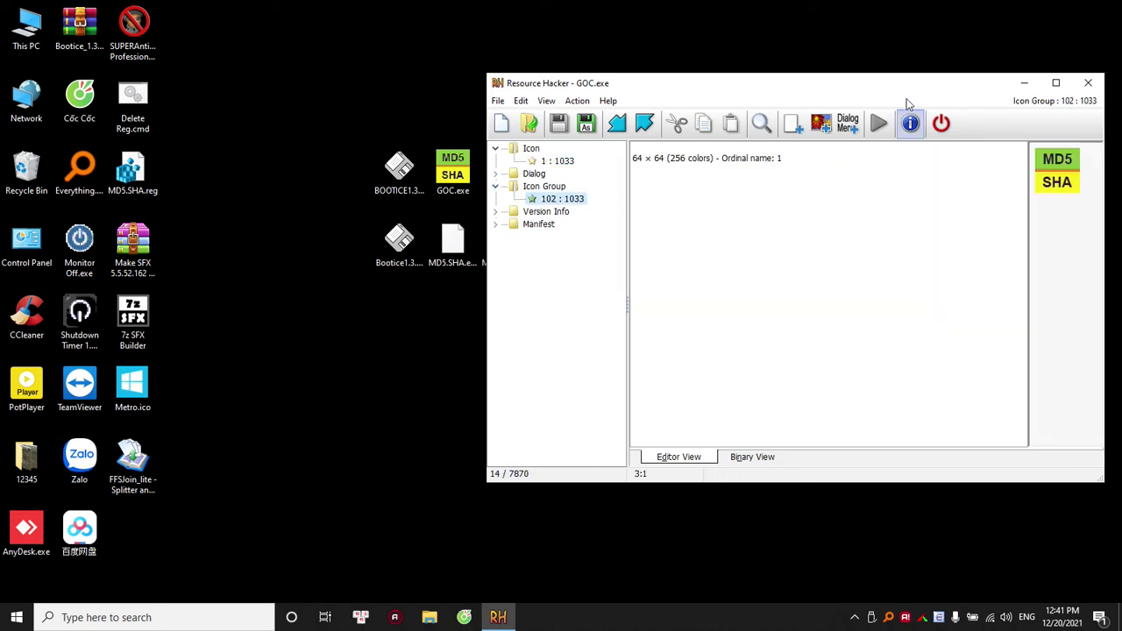
{"action": "left_click_drag", "start_coordinate": [908, 86], "coordinate": [860, 92]}
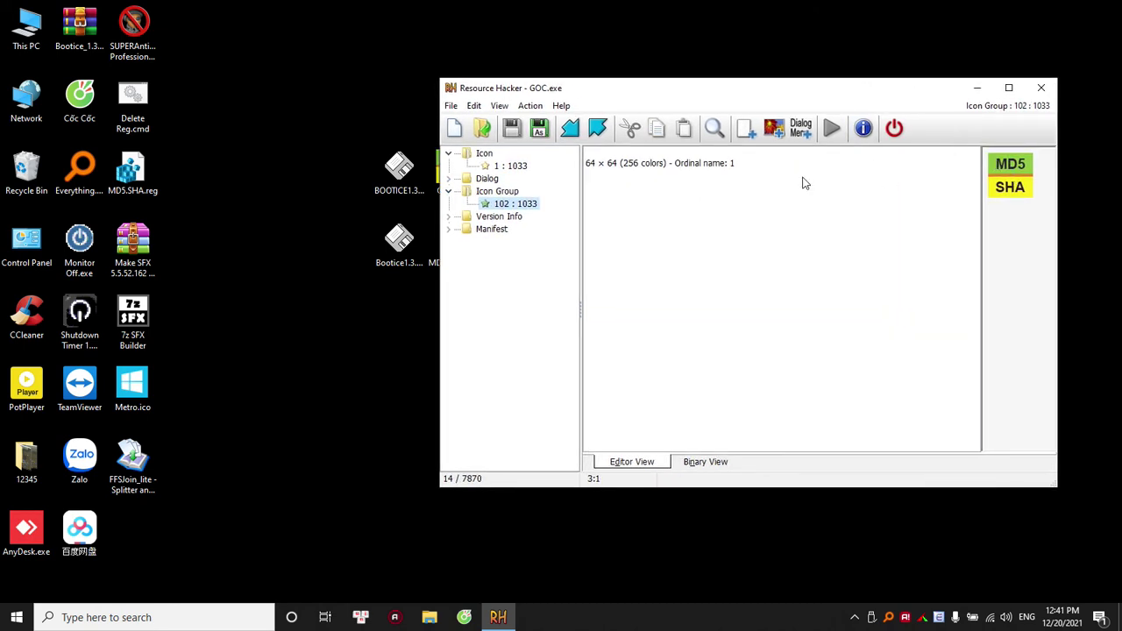
Export the icon resource 1 : 1033 to the Desktop as Icon1.ico and refresh the desktop
{"action": "left_click", "coordinate": [612, 170]}
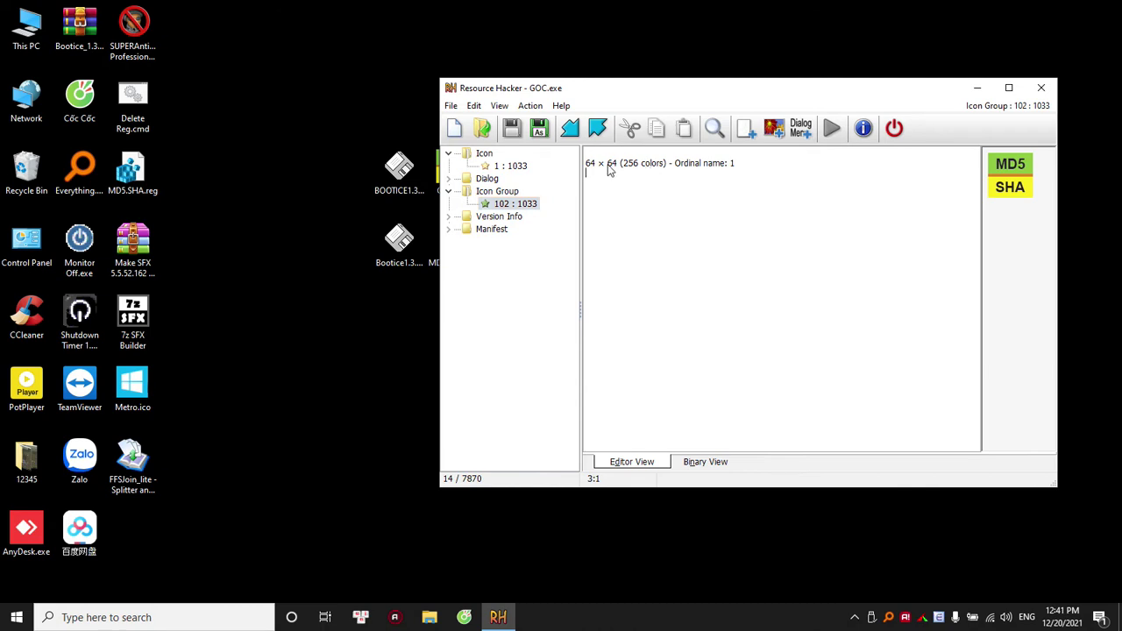
{"action": "right_click", "coordinate": [512, 168]}
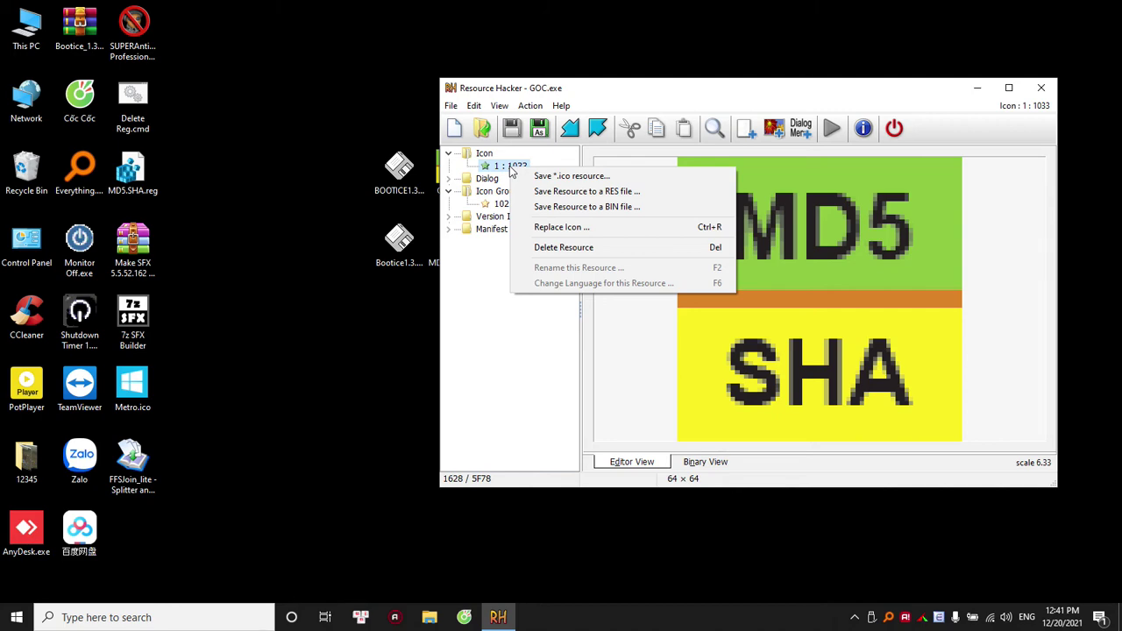
{"action": "left_click", "coordinate": [582, 178]}
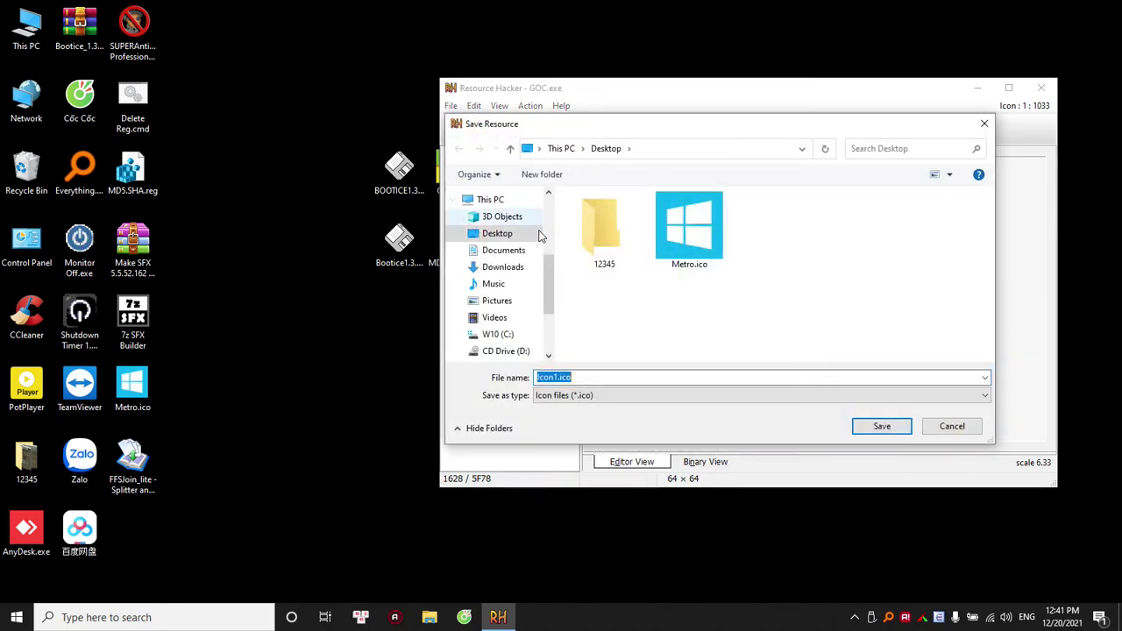
{"action": "left_click", "coordinate": [880, 428]}
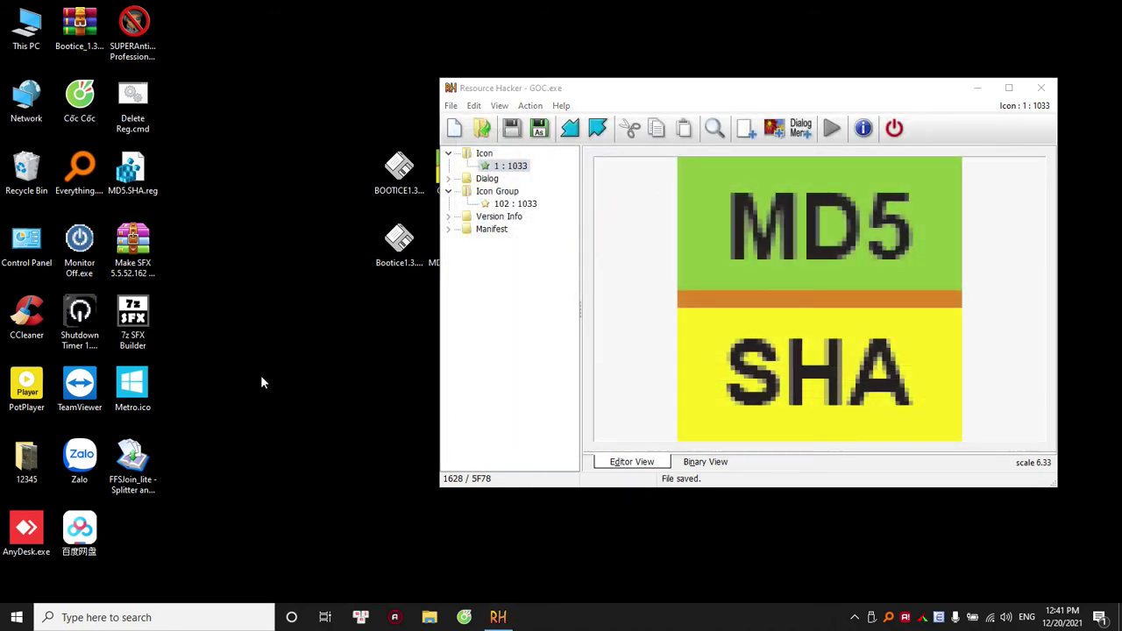
{"action": "right_click", "coordinate": [262, 378]}
{"action": "left_click", "coordinate": [298, 419]}
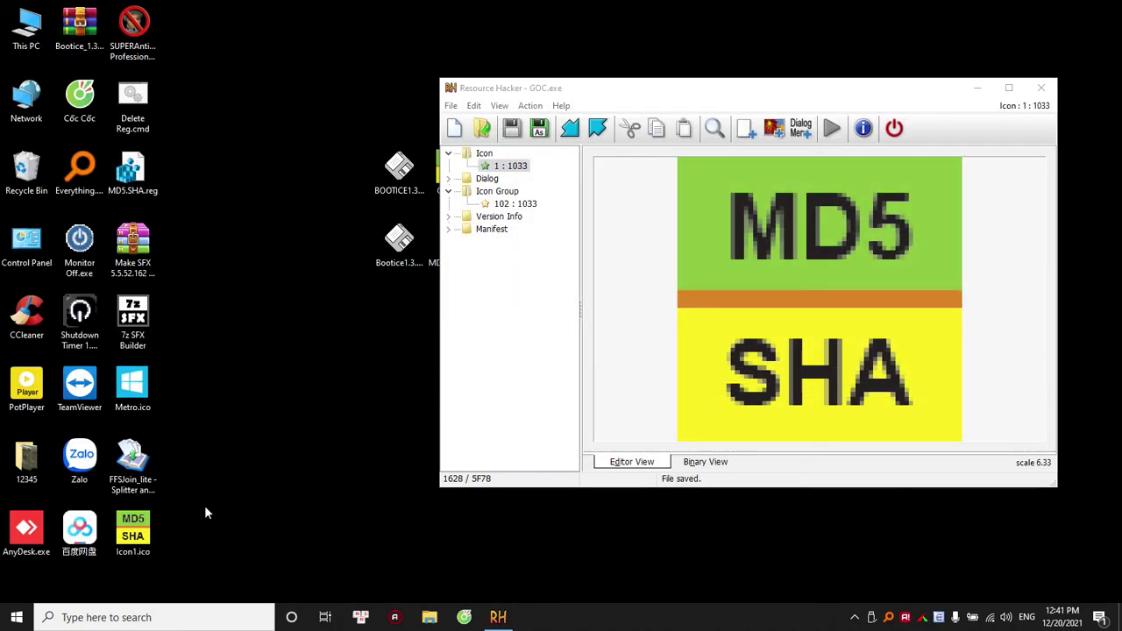
View the properties of Icon1.ico on the desktop, and close them
{"action": "right_click", "coordinate": [151, 544]}
{"action": "left_click", "coordinate": [162, 531]}
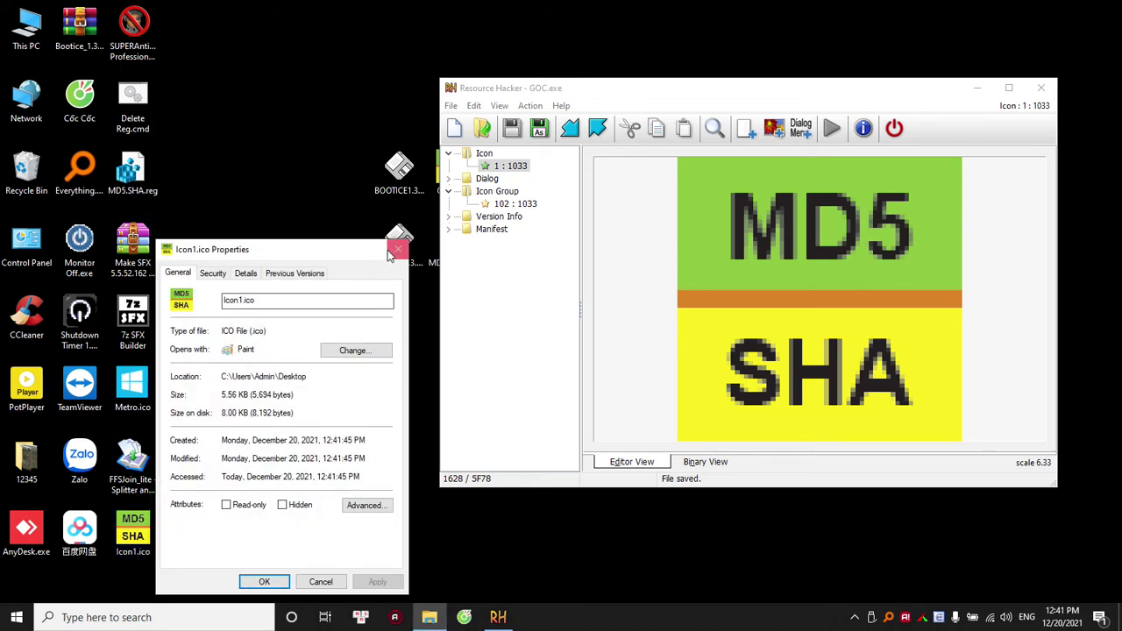
{"action": "left_click", "coordinate": [395, 250]}
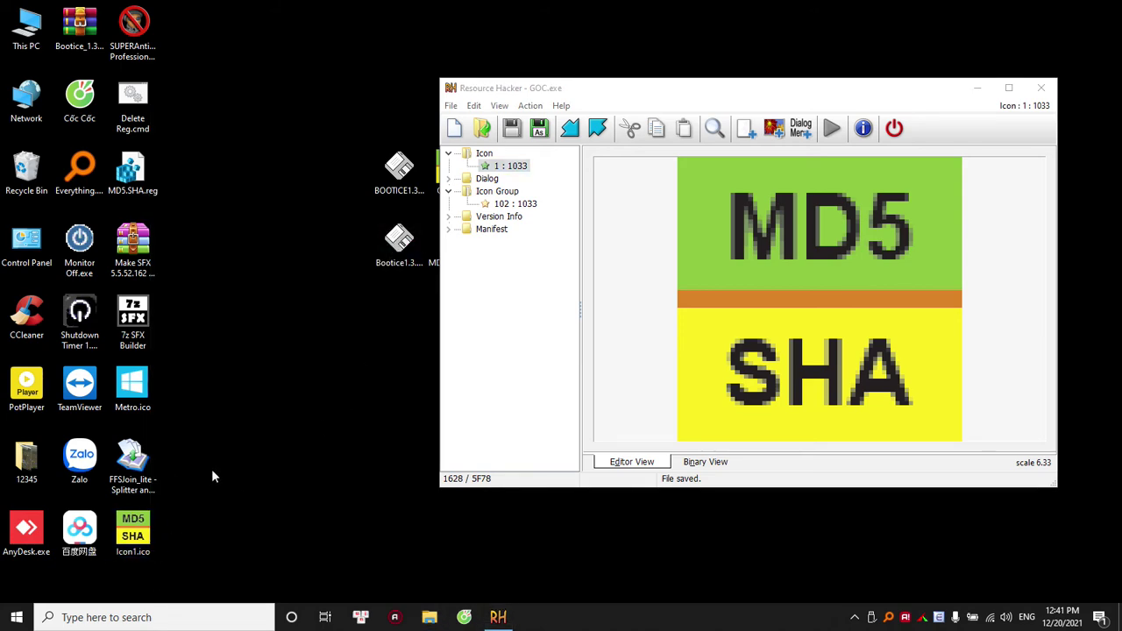
{"action": "left_click", "coordinate": [383, 264]}
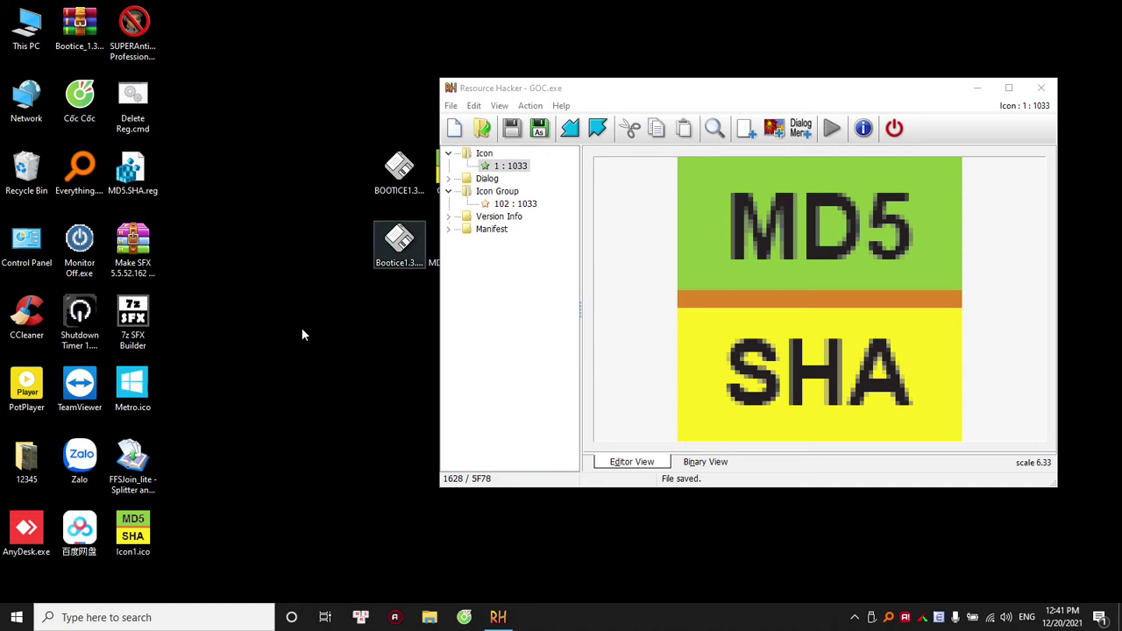
{"action": "left_click", "coordinate": [375, 295]}
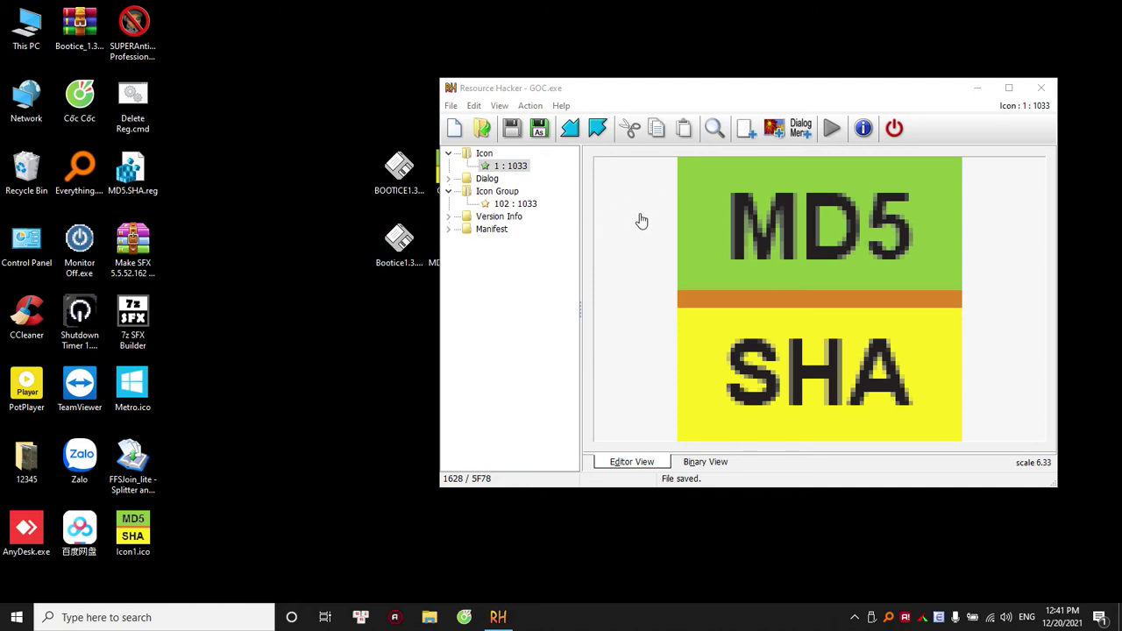
Replace GOC.exe's icon 1 : 1033 with Metro.ico from the Desktop
{"action": "left_click_drag", "start_coordinate": [543, 93], "coordinate": [591, 83]}
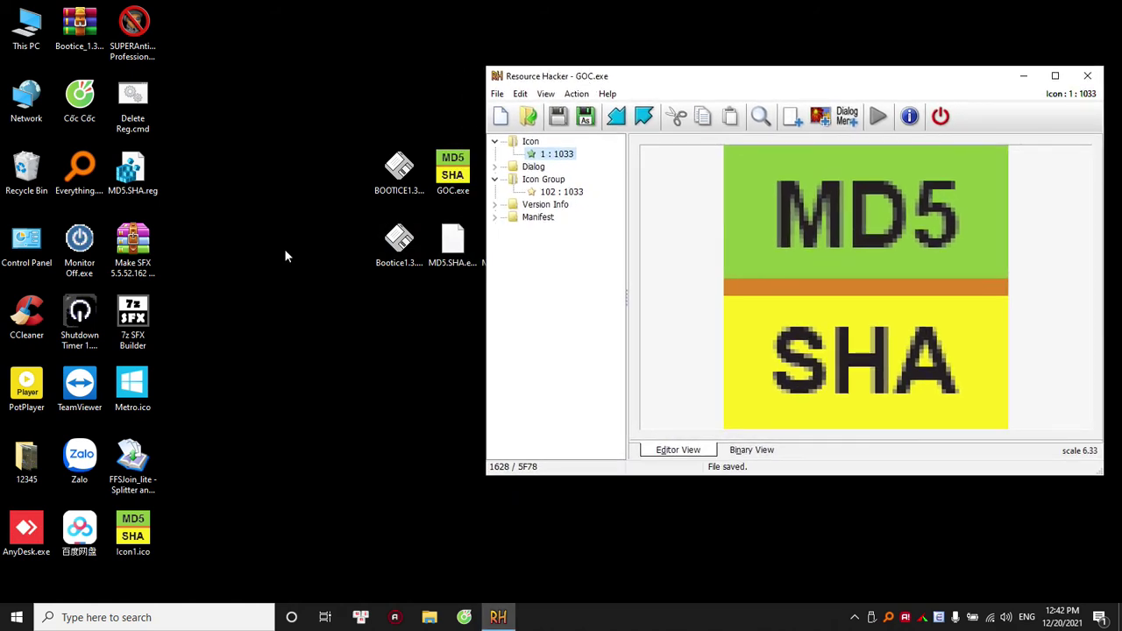
{"action": "left_click", "coordinate": [125, 406]}
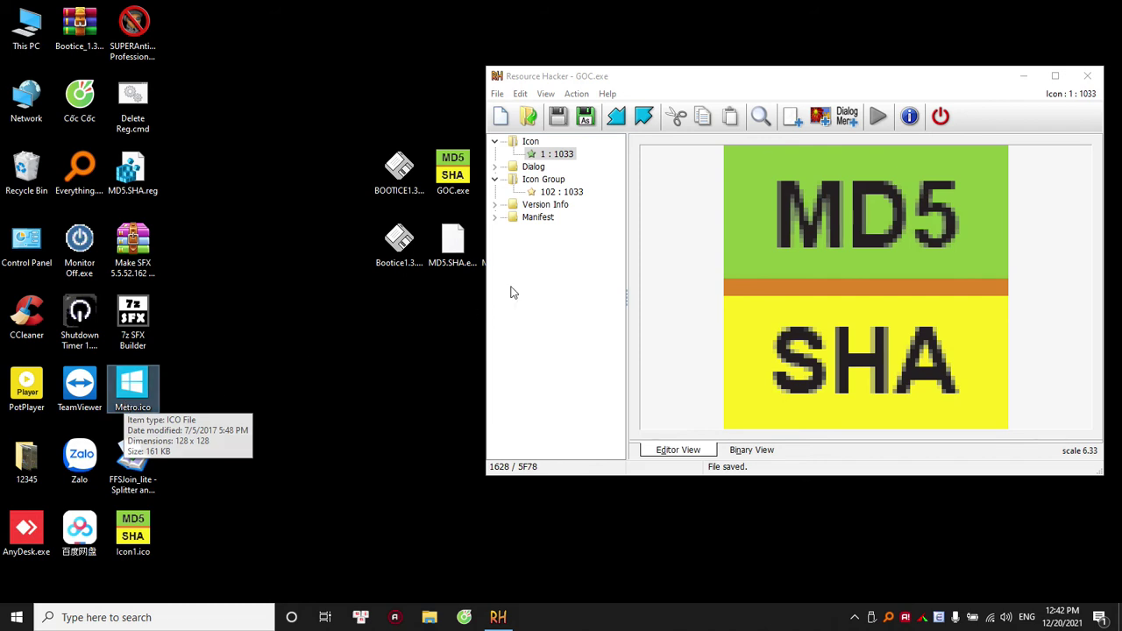
{"action": "right_click", "coordinate": [556, 156]}
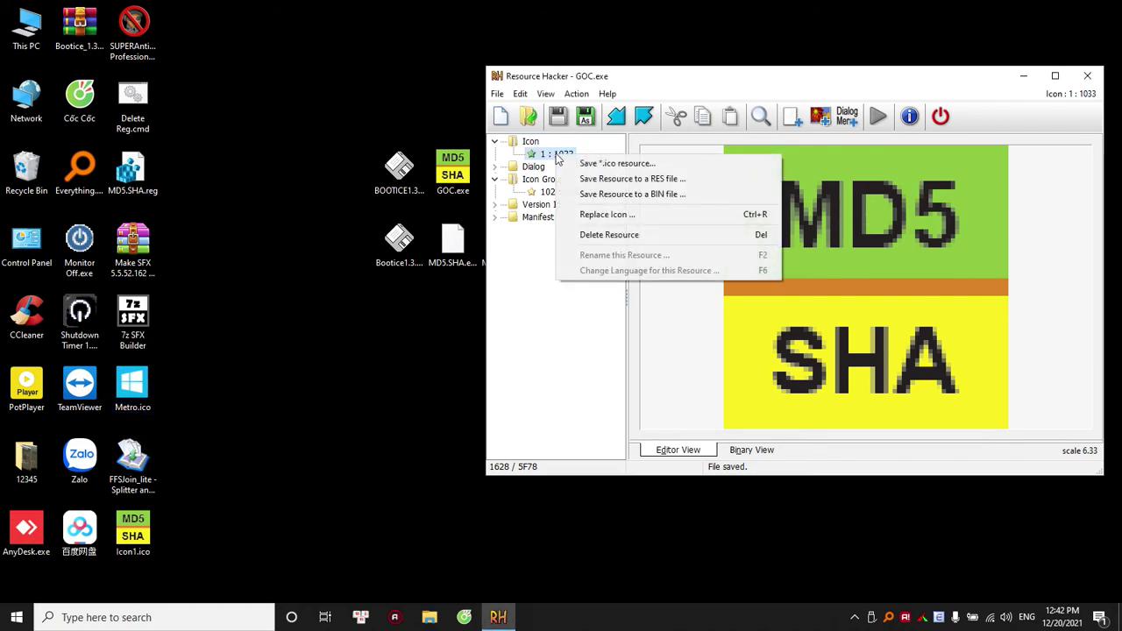
{"action": "left_click", "coordinate": [638, 214]}
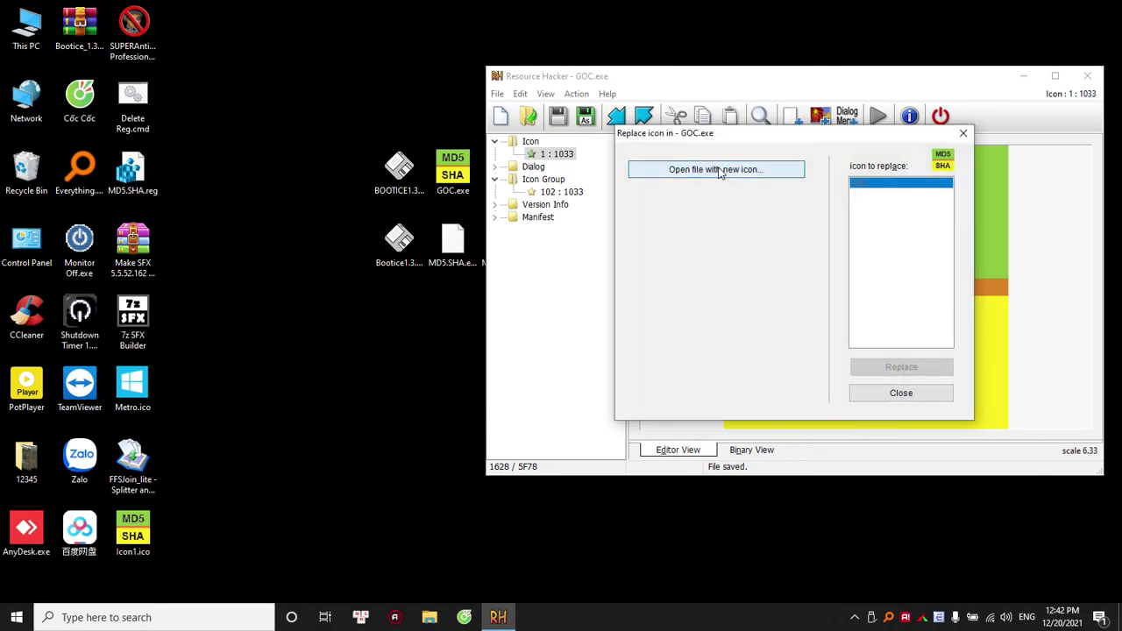
{"action": "left_click", "coordinate": [716, 169]}
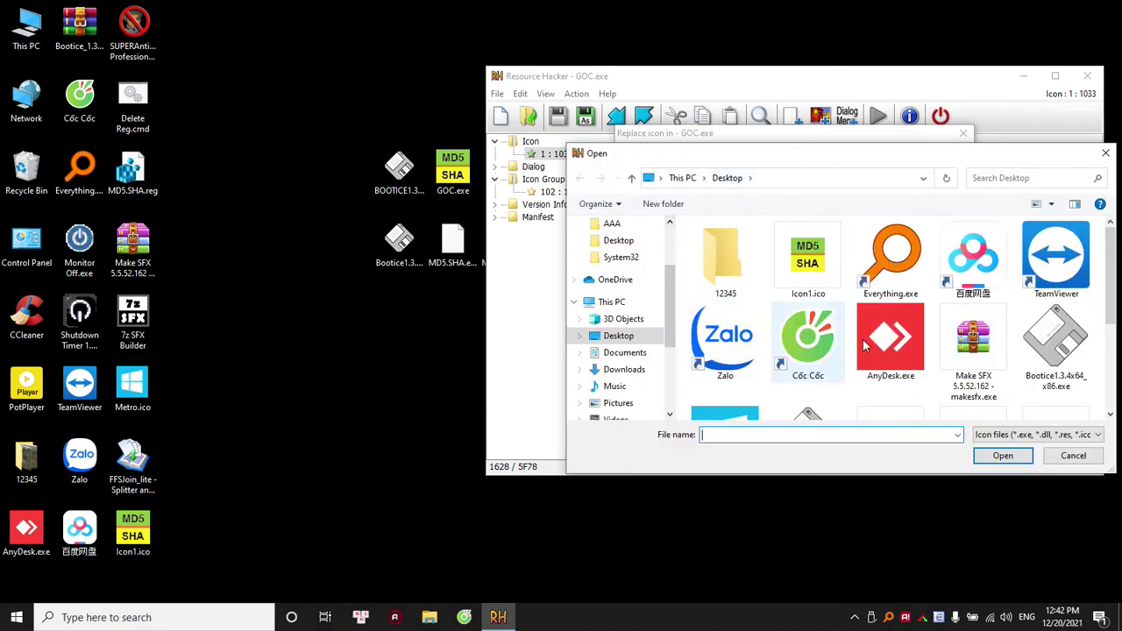
{"action": "left_click", "coordinate": [891, 338]}
{"action": "scroll", "coordinate": [763, 305], "scroll_direction": "down", "scroll_amount": 2}
{"action": "double_click", "coordinate": [747, 289]}
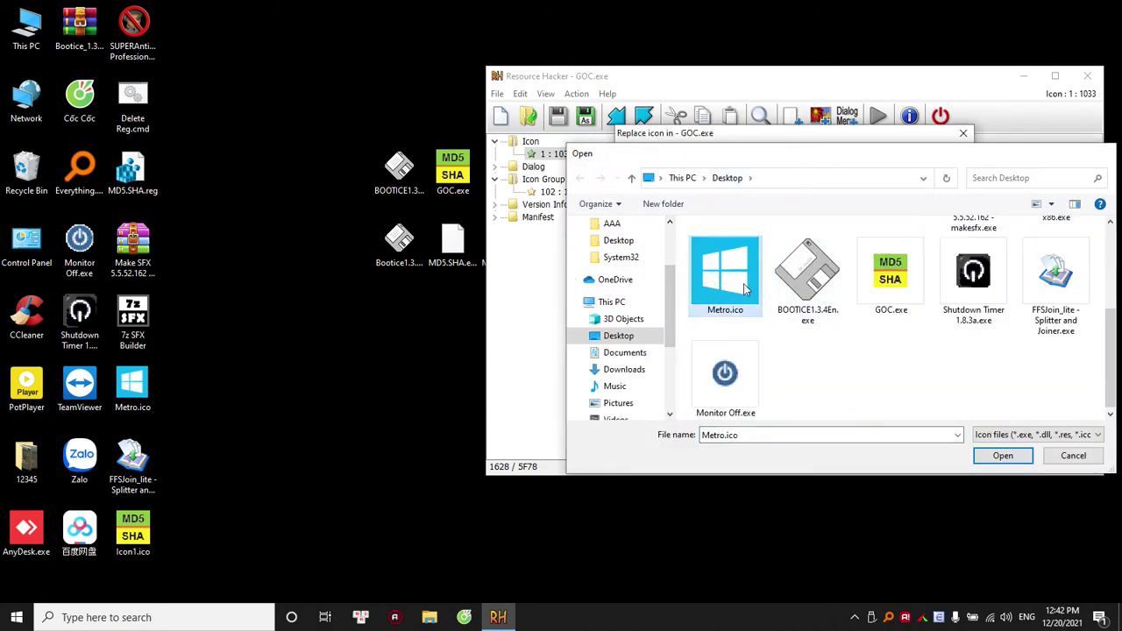
{"action": "left_click", "coordinate": [931, 369]}
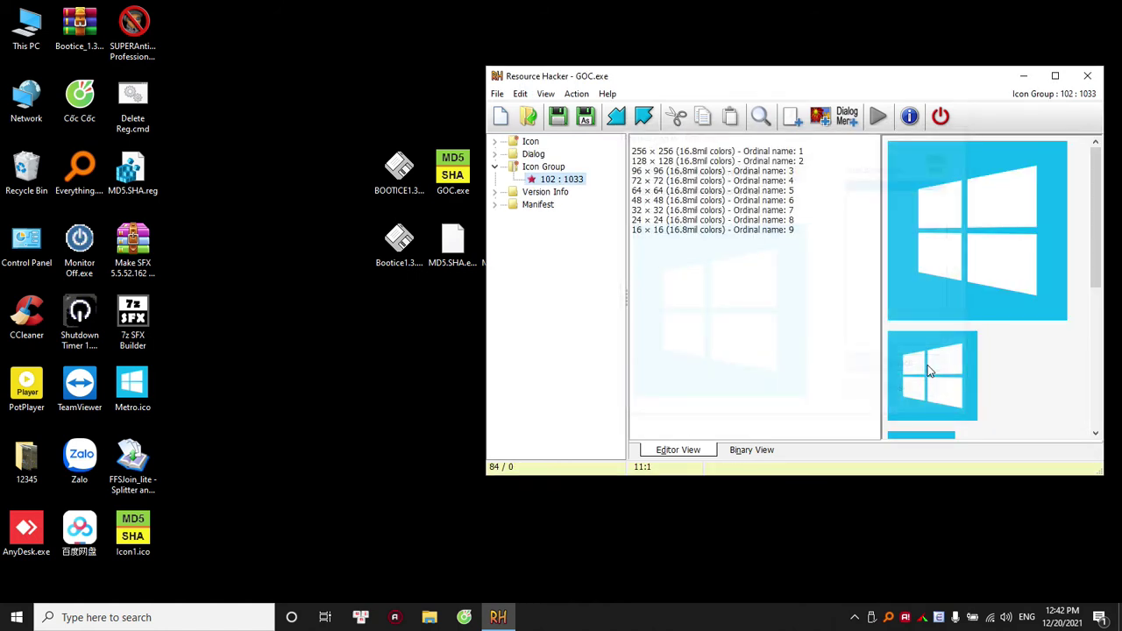
Save the modified executable to the Desktop under the new name GOC2.exe
{"action": "left_click", "coordinate": [585, 125]}
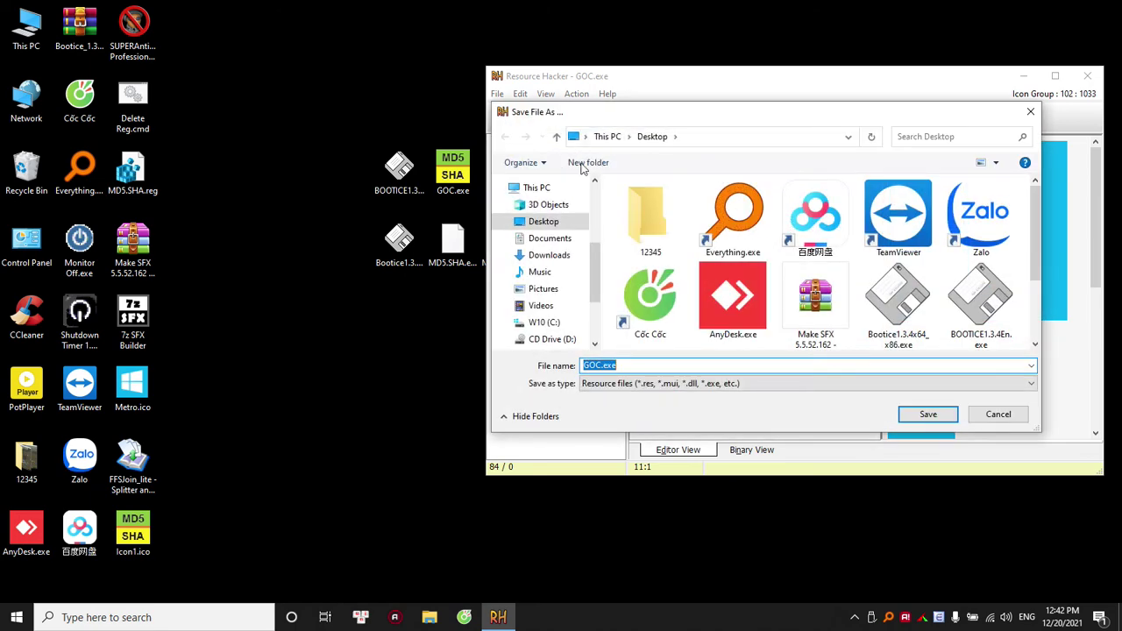
{"action": "left_click", "coordinate": [603, 365]}
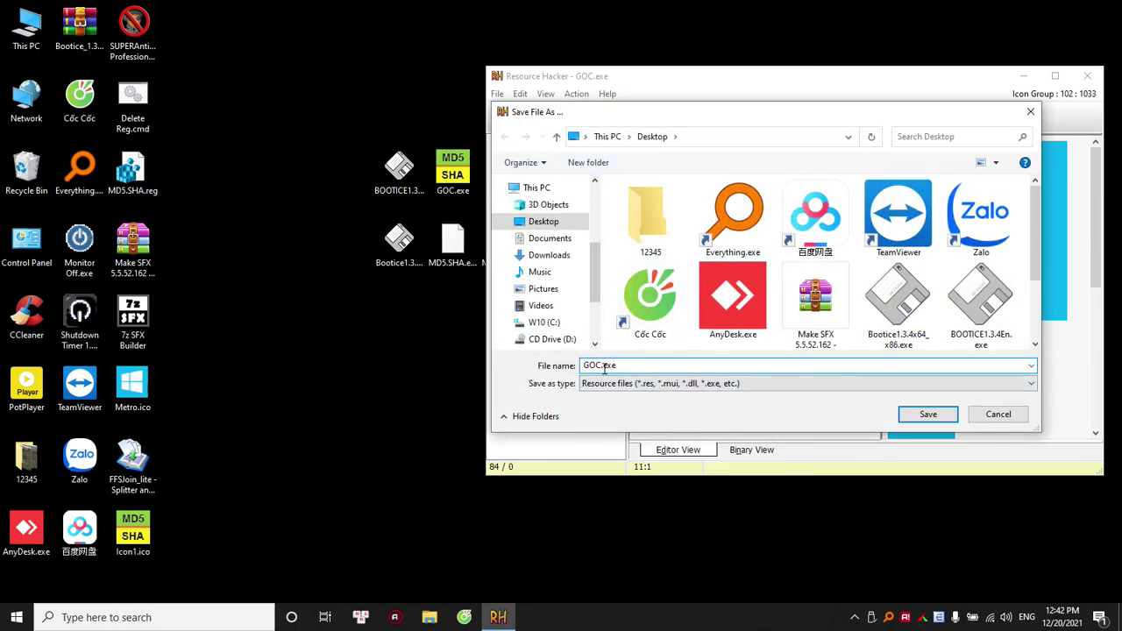
{"action": "type", "text": "2"}
{"action": "left_click", "coordinate": [928, 414]}
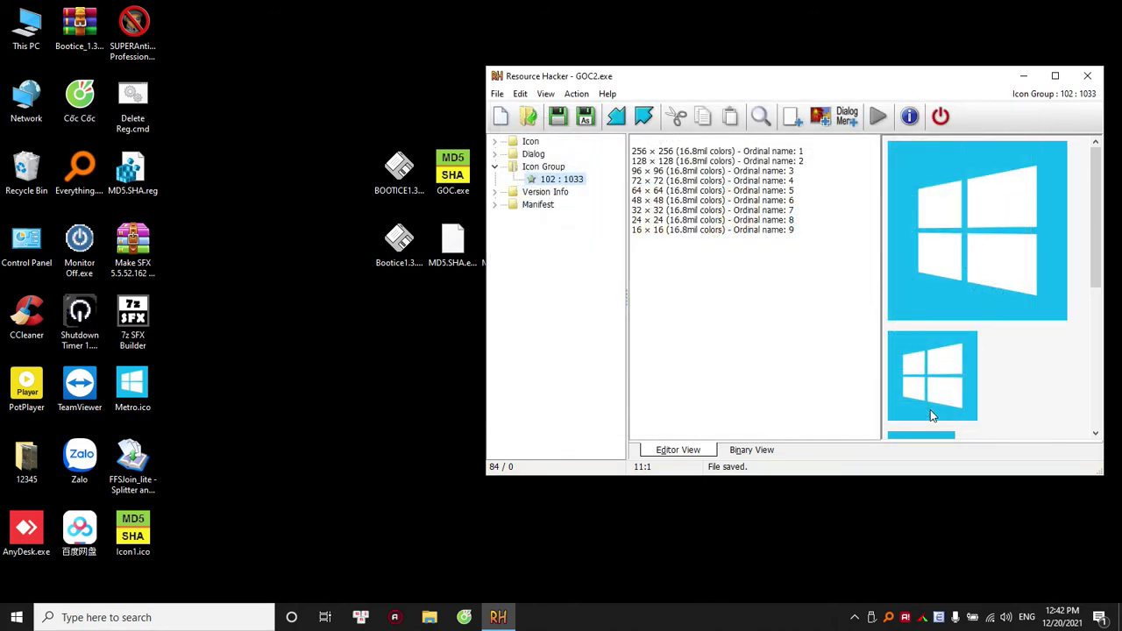
Launch GOC2.exe from the desktop to check its icon and checksum window, and close it
{"action": "left_click", "coordinate": [187, 30]}
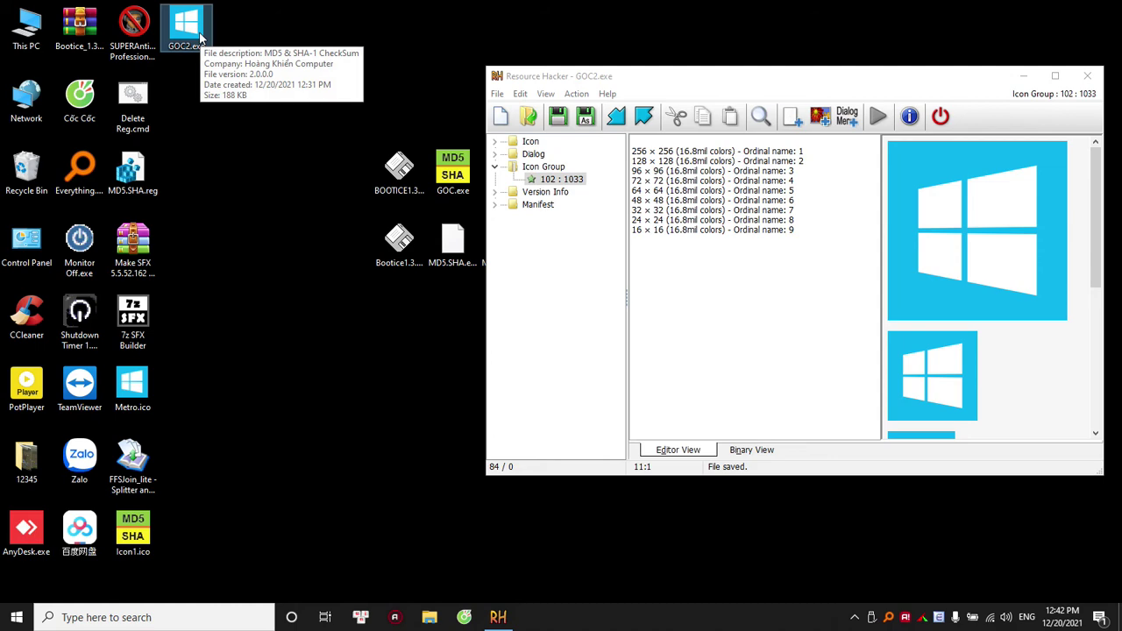
{"action": "double_click", "coordinate": [205, 39]}
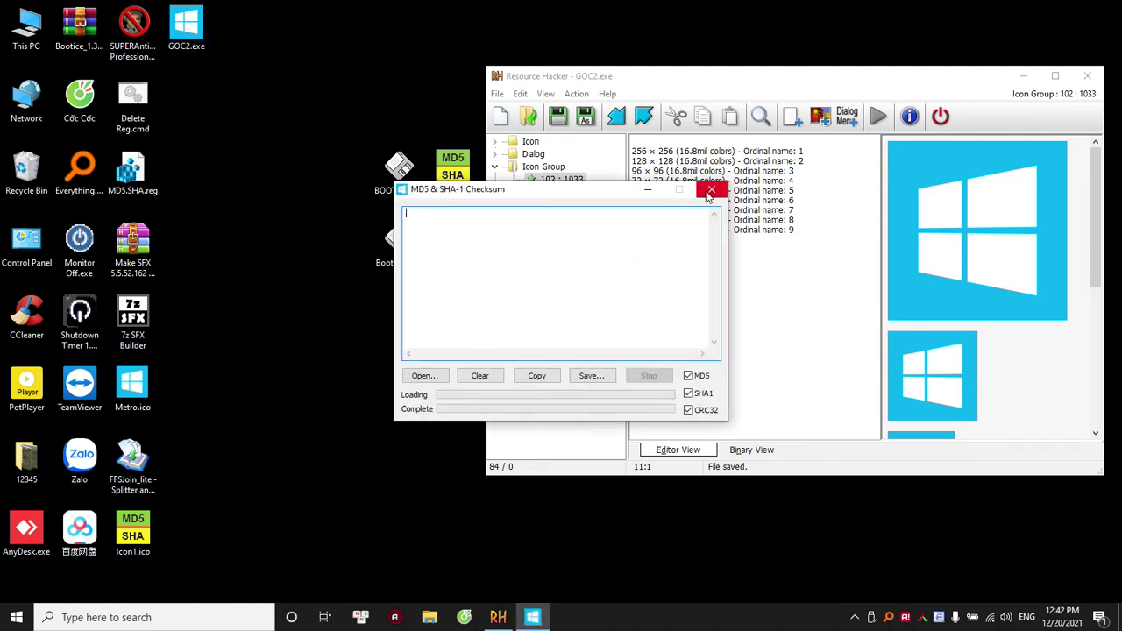
{"action": "left_click", "coordinate": [710, 191]}
Open GOC2.exe as an archive in 7-Zip, select all its contents for inspection, and close the archive
{"action": "right_click", "coordinate": [180, 26]}
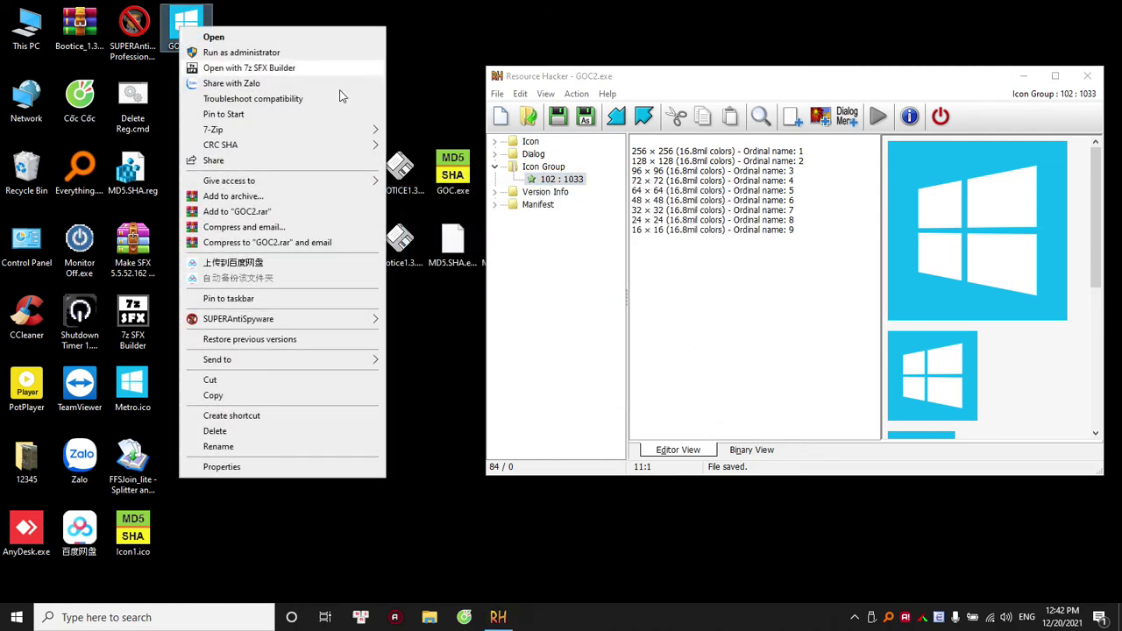
{"action": "mouse_move", "coordinate": [366, 138]}
{"action": "left_click", "coordinate": [421, 130]}
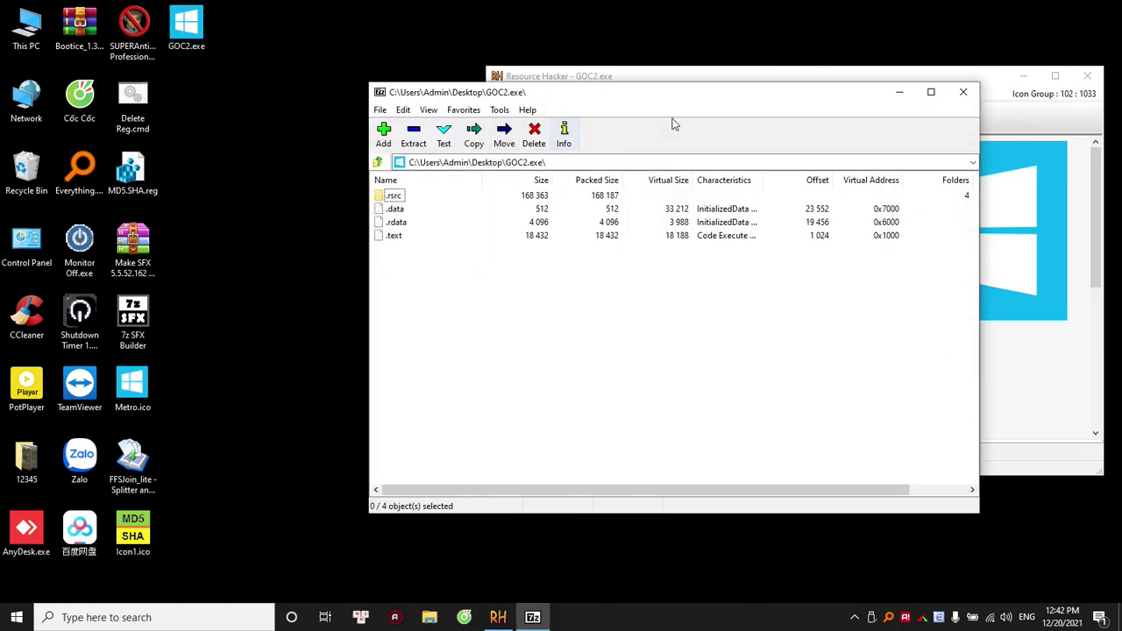
{"action": "left_click_drag", "start_coordinate": [514, 321], "coordinate": [391, 188]}
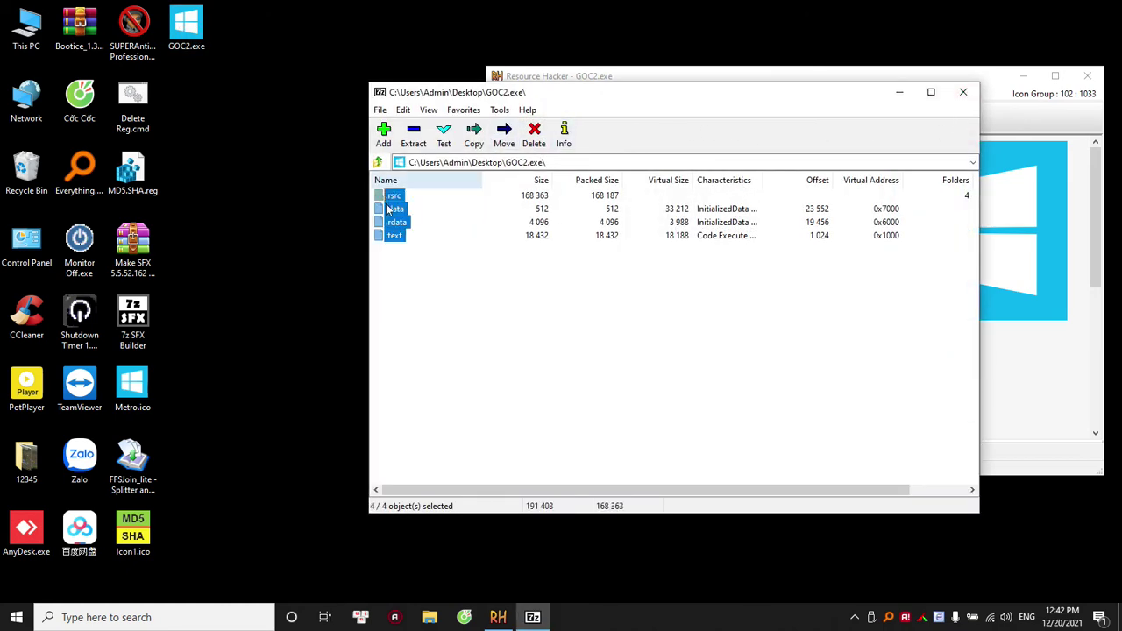
{"action": "left_click_drag", "start_coordinate": [394, 261], "coordinate": [389, 189]}
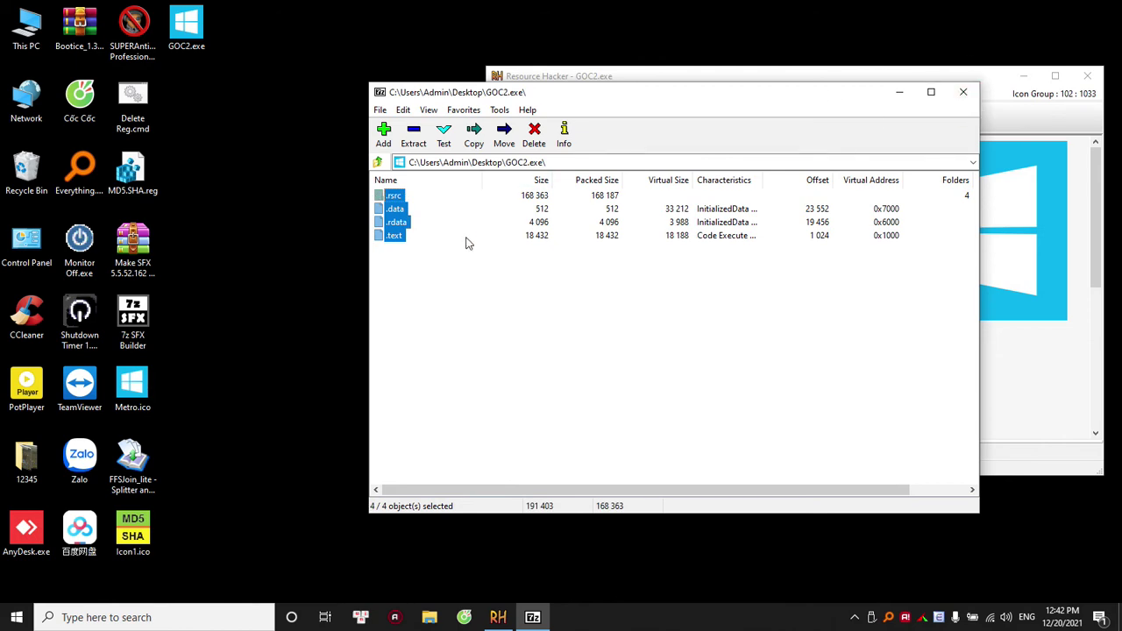
{"action": "left_click", "coordinate": [964, 91]}
{"action": "left_click", "coordinate": [814, 345]}
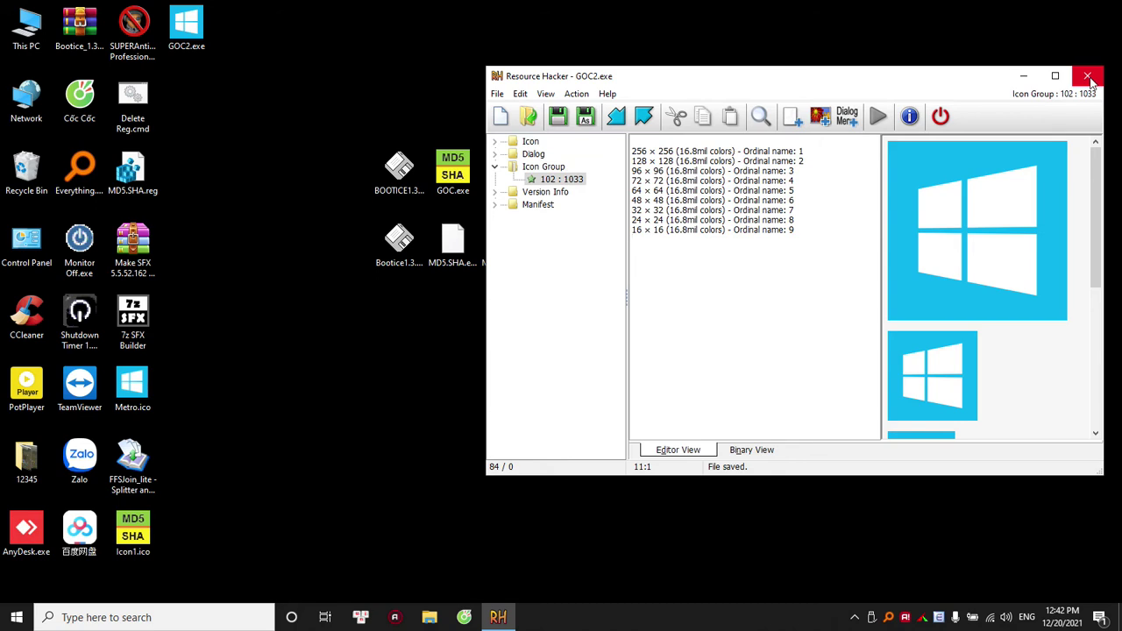
Open GOC2.exe's Version Info 1 : 1033 in Resource Hacker and examine its Comments and CompanyName values
{"action": "left_click", "coordinate": [532, 195]}
{"action": "left_click", "coordinate": [498, 194]}
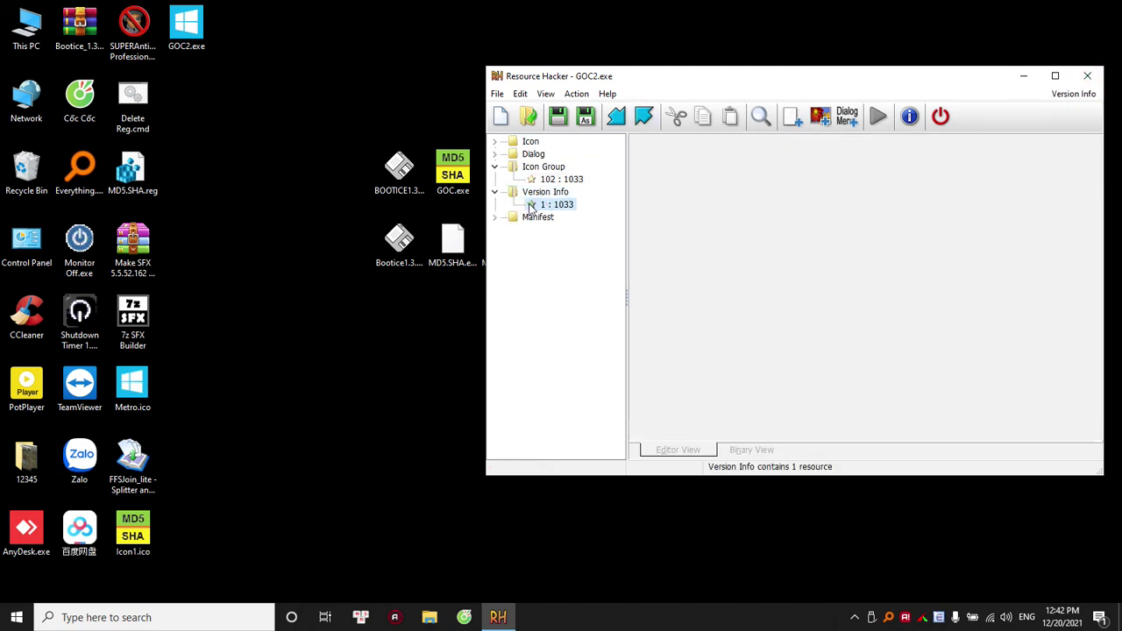
{"action": "left_click", "coordinate": [530, 205]}
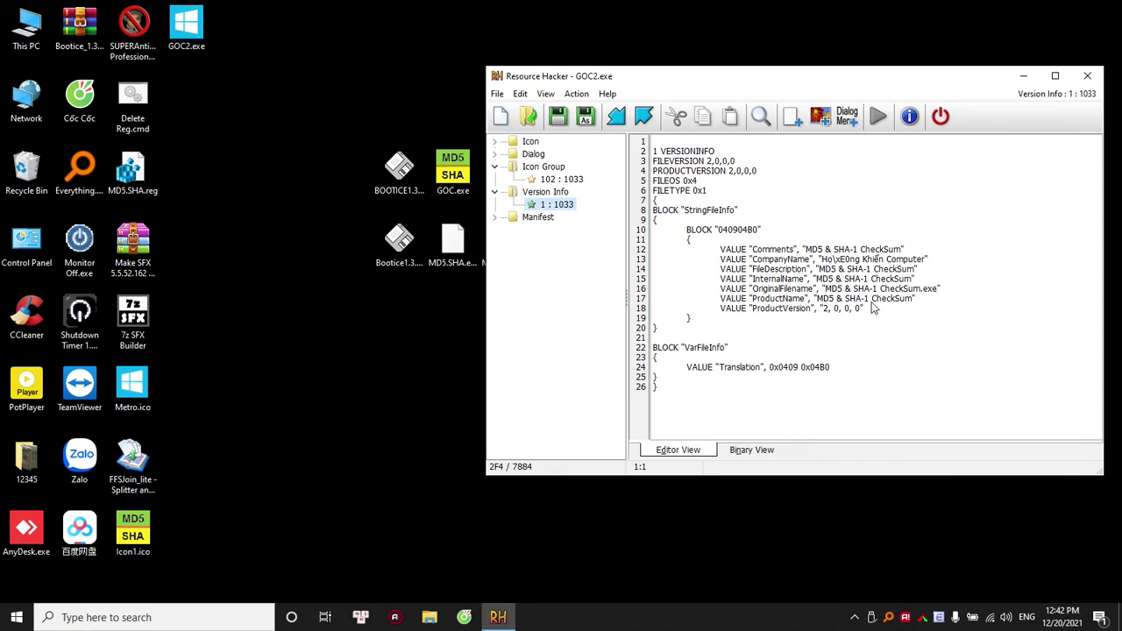
{"action": "left_click", "coordinate": [811, 252]}
{"action": "key", "text": "Right"}
{"action": "key", "text": "Right"}
{"action": "key", "text": "Right"}
{"action": "key", "text": "Right"}
{"action": "key", "text": "Right"}
{"action": "key", "text": "Right"}
{"action": "key", "text": "Right"}
{"action": "key", "text": "Right"}
{"action": "key", "text": "Right"}
{"action": "key", "text": "Right"}
{"action": "key", "text": "Right"}
{"action": "key", "text": "Right"}
{"action": "key", "text": "Right"}
{"action": "key", "text": "Right"}
{"action": "key", "text": "Right"}
{"action": "key", "text": "Right"}
{"action": "key", "text": "Right"}
{"action": "key", "text": "Right"}
{"action": "key", "text": "Right"}
{"action": "left_click", "coordinate": [823, 261]}
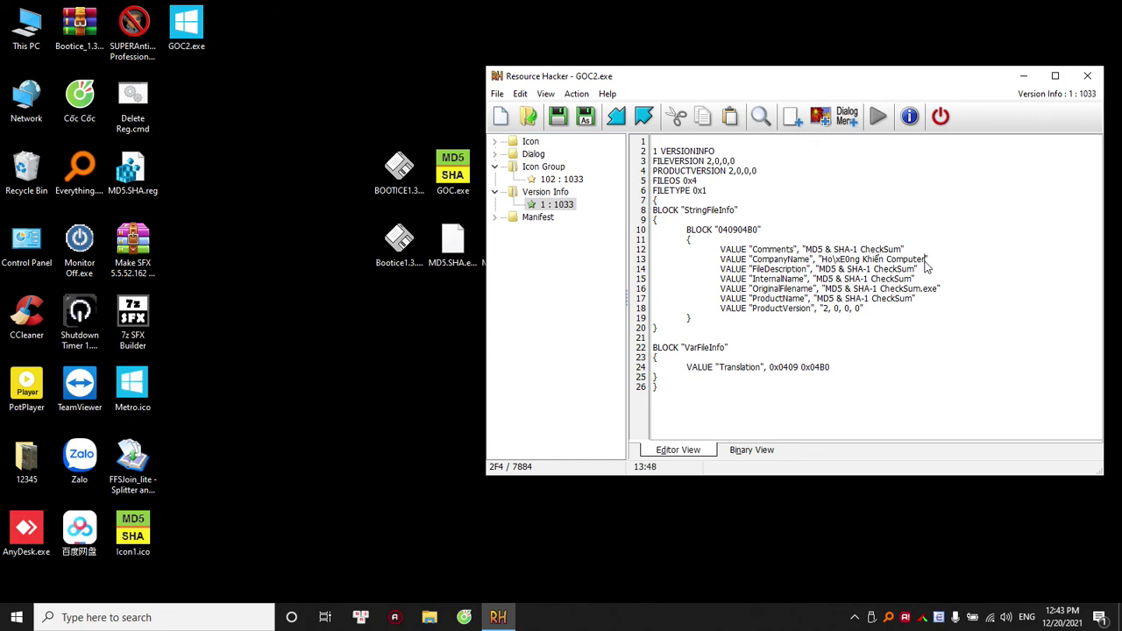
Close Resource Hacker and move GOC2.exe beside GOC.exe on the desktop
{"action": "left_click_drag", "start_coordinate": [976, 80], "coordinate": [855, 100]}
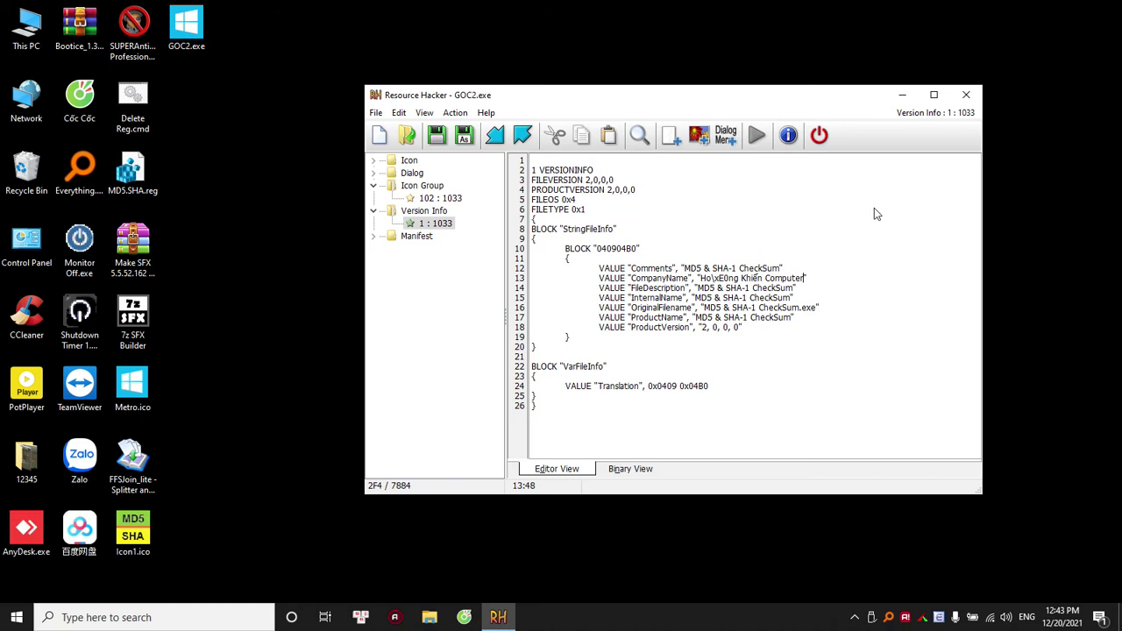
{"action": "left_click", "coordinate": [965, 96]}
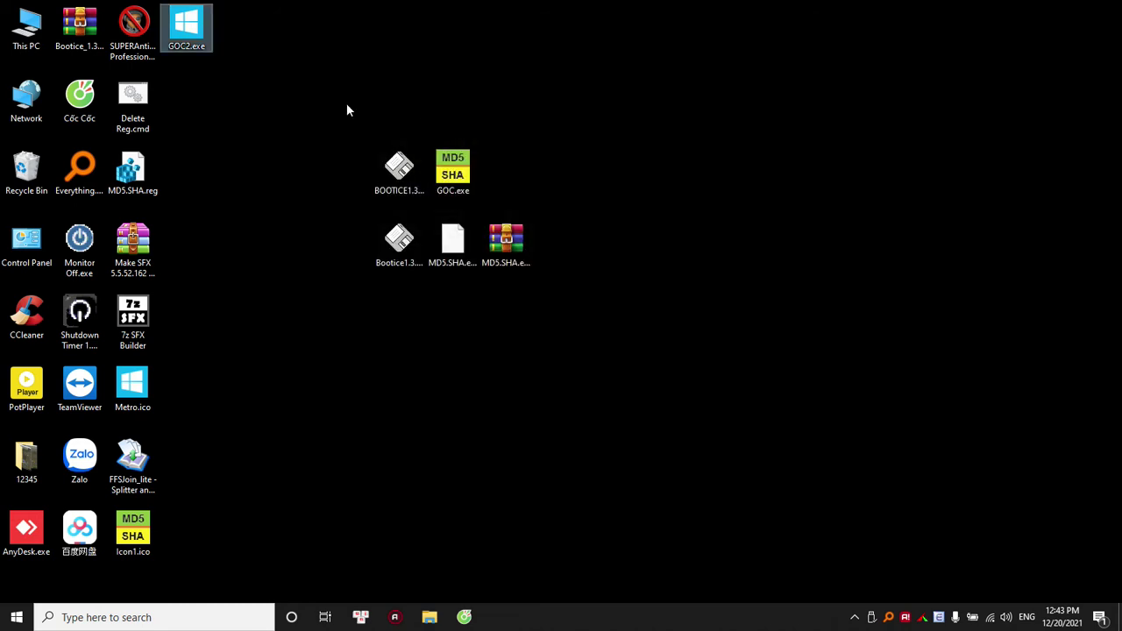
{"action": "left_click_drag", "start_coordinate": [209, 42], "coordinate": [528, 189]}
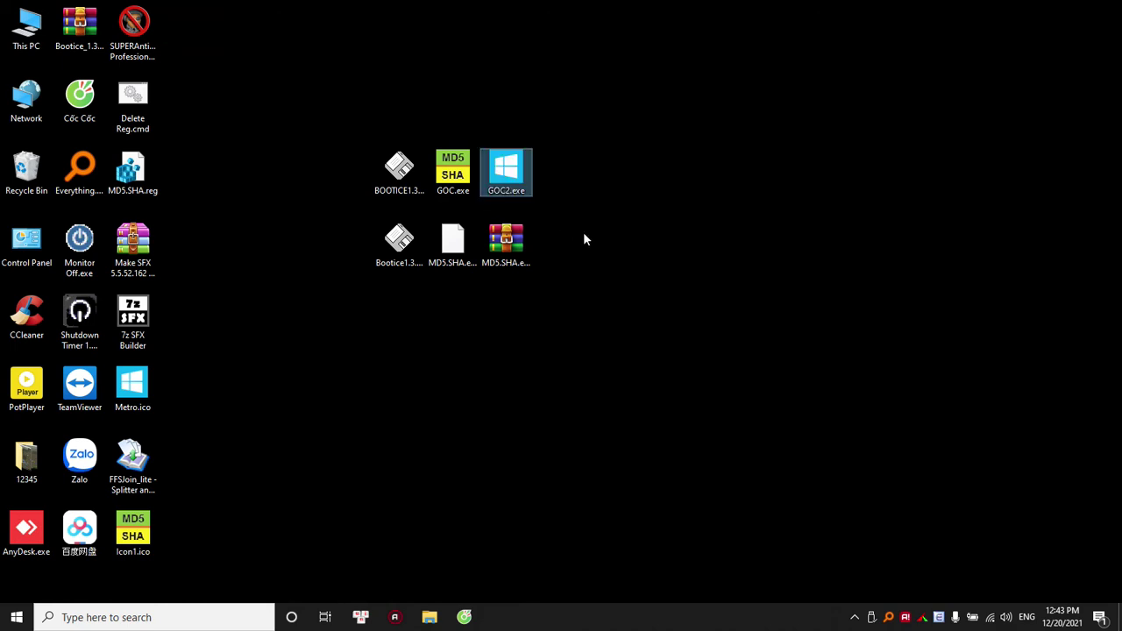
{"action": "left_click", "coordinate": [396, 331]}
Delete MD5.SHA.reg, Delete Reg.cmd, MD5.SHA.exe.002 and the MD5.SHA archive next to it from the desktop
{"action": "left_click", "coordinate": [129, 182]}
{"action": "left_click", "coordinate": [136, 104], "text": "ctrl"}
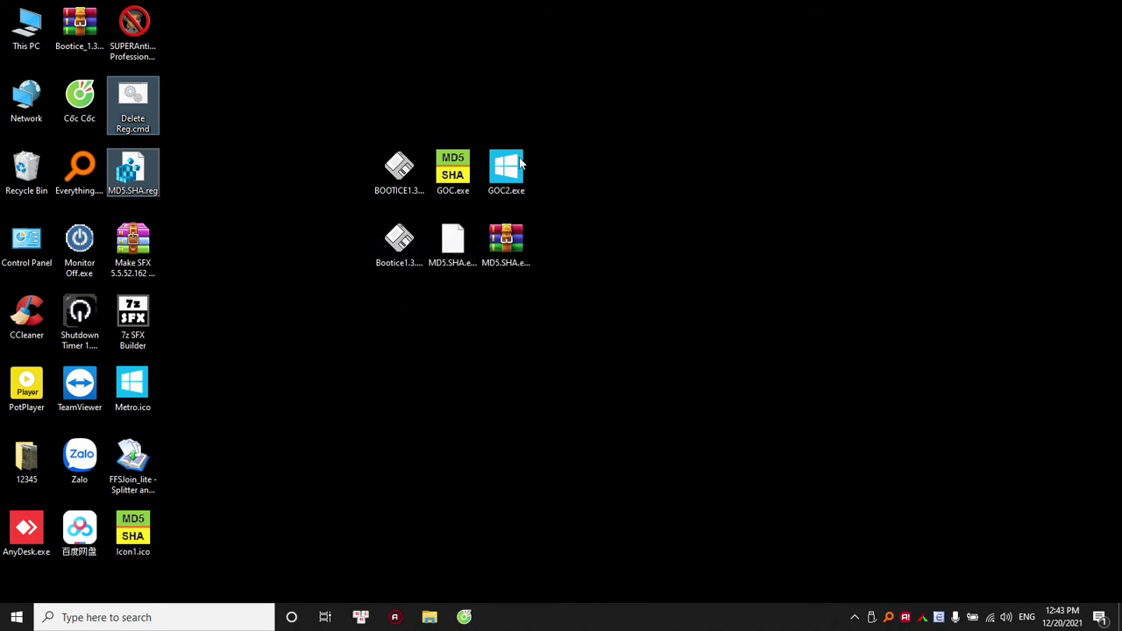
{"action": "left_click", "coordinate": [468, 254], "text": "ctrl"}
{"action": "left_click", "coordinate": [508, 253], "text": "ctrl"}
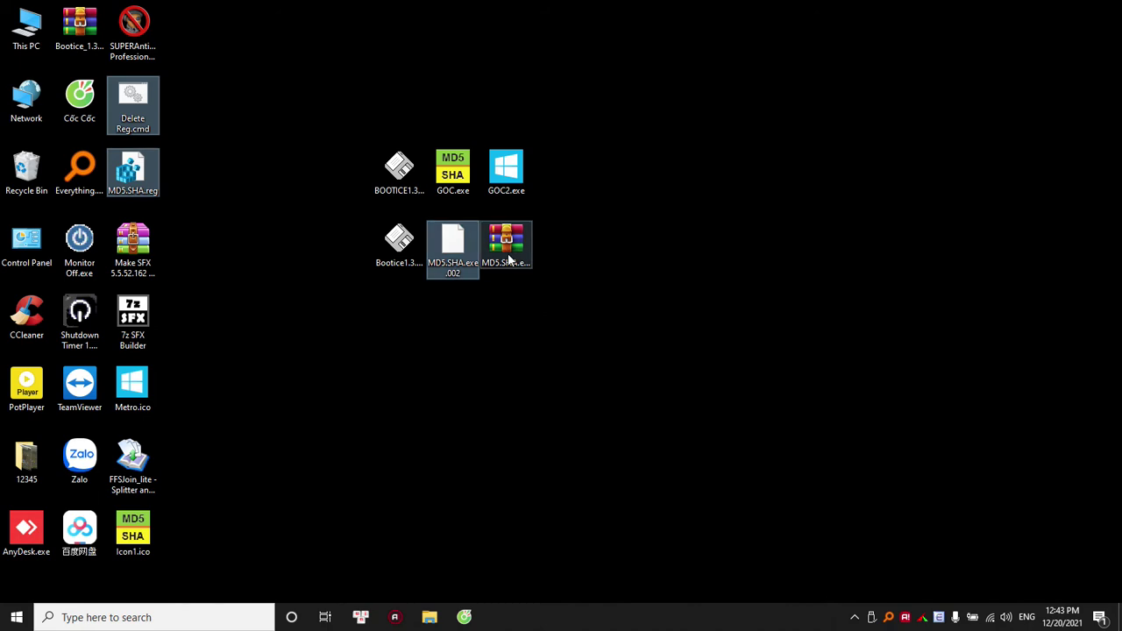
{"action": "right_click", "coordinate": [508, 253]}
{"action": "left_click", "coordinate": [547, 556]}
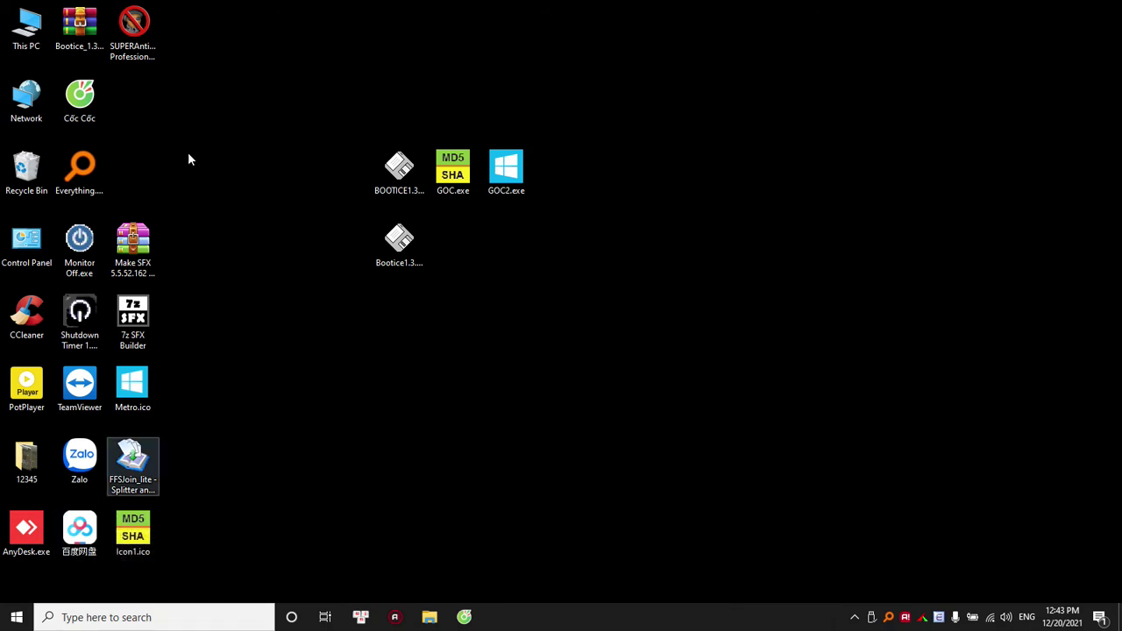
{"action": "right_click", "coordinate": [130, 388]}
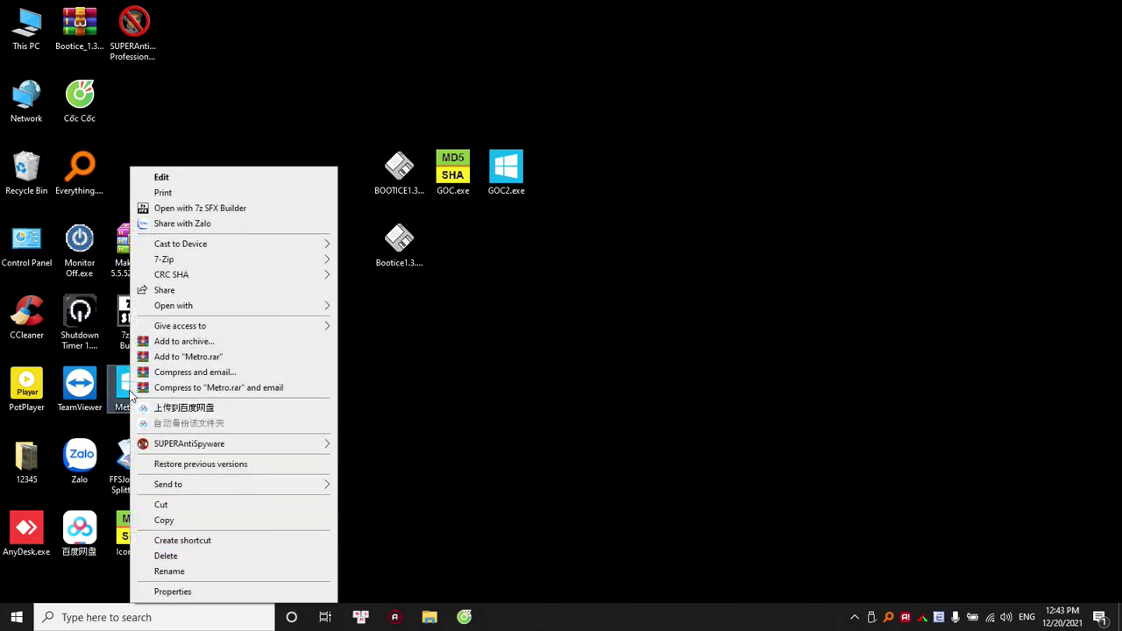
{"action": "left_click", "coordinate": [392, 472]}
{"action": "right_click", "coordinate": [386, 369]}
{"action": "left_click", "coordinate": [412, 406]}
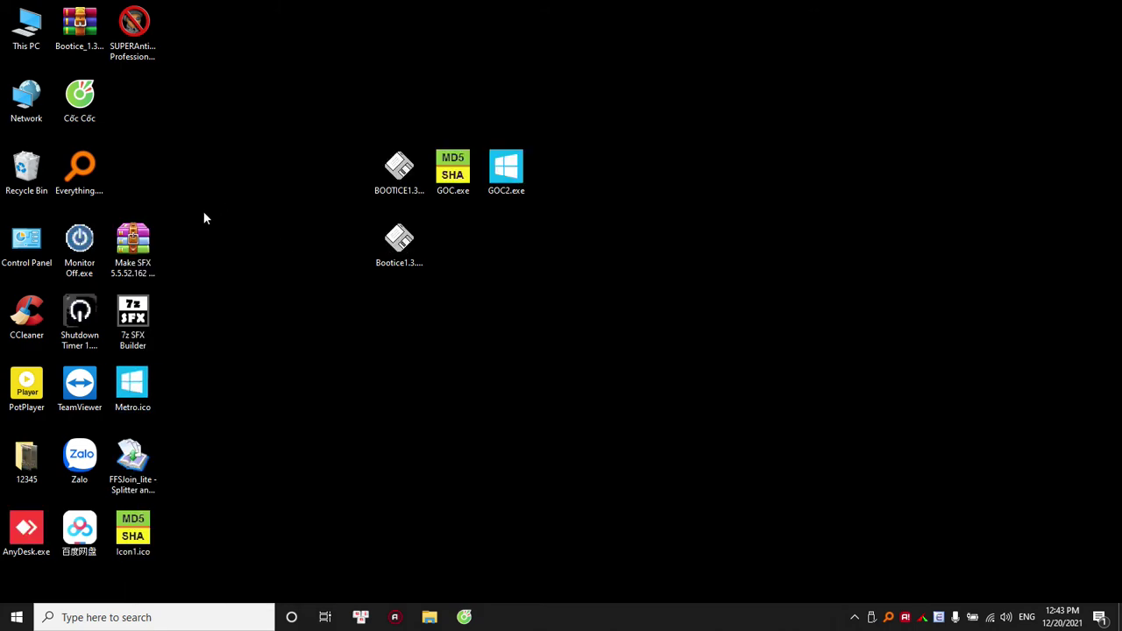
Launch Make SFX, select a custom extraction folder and examine the %APPDATA% and %LOCALAPPDATA% entries in the environment variable list
{"action": "double_click", "coordinate": [133, 241]}
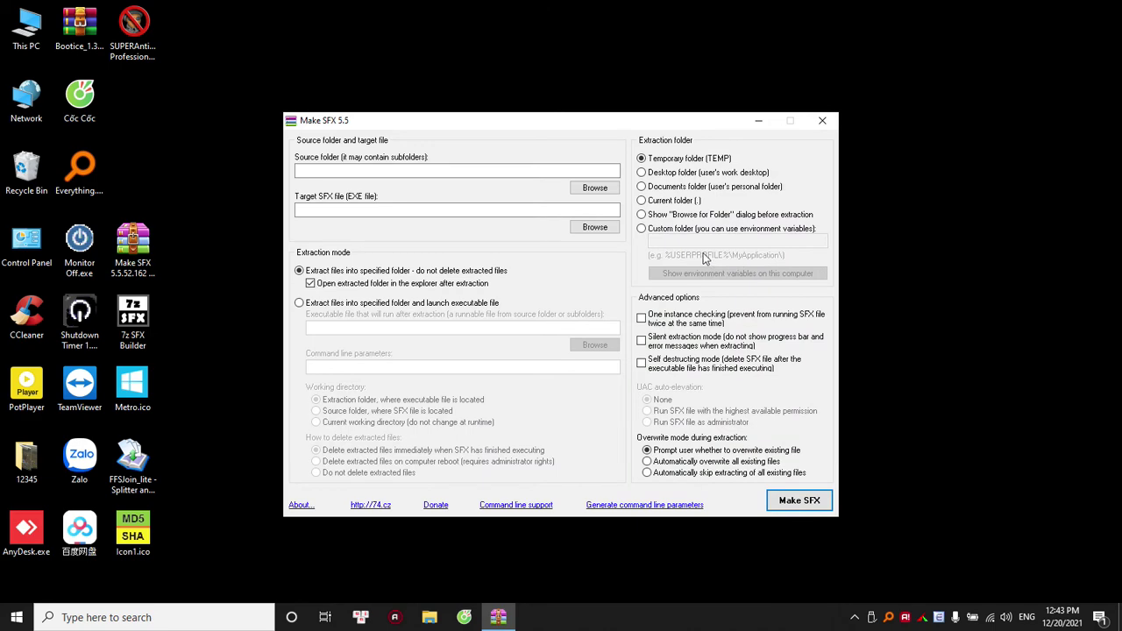
{"action": "left_click", "coordinate": [641, 229]}
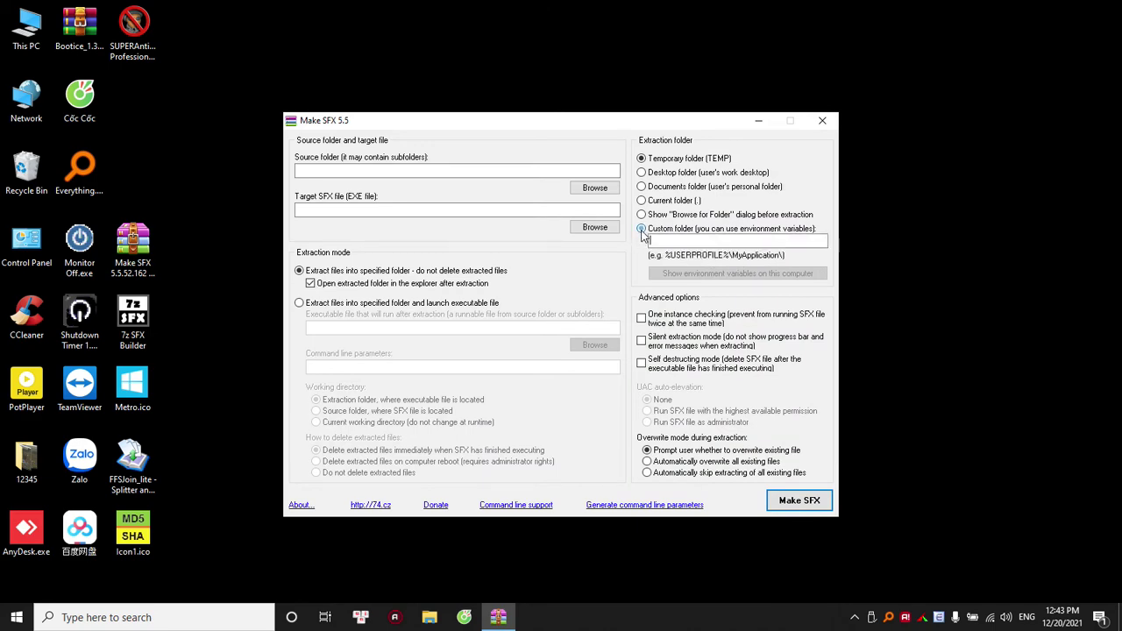
{"action": "left_click", "coordinate": [704, 273]}
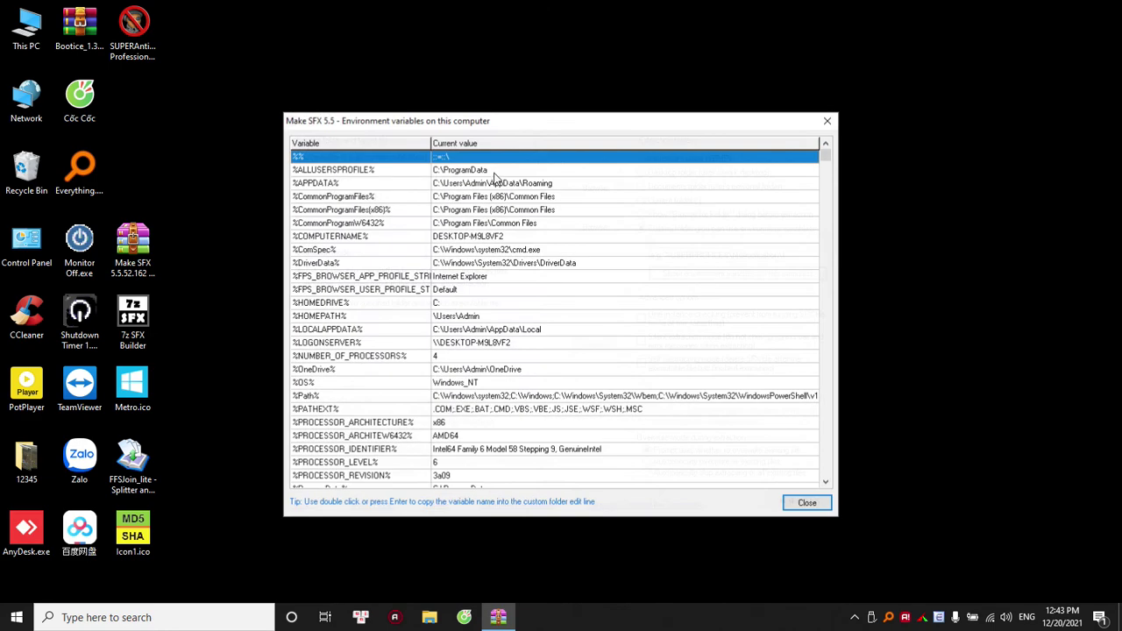
{"action": "left_click", "coordinate": [351, 184]}
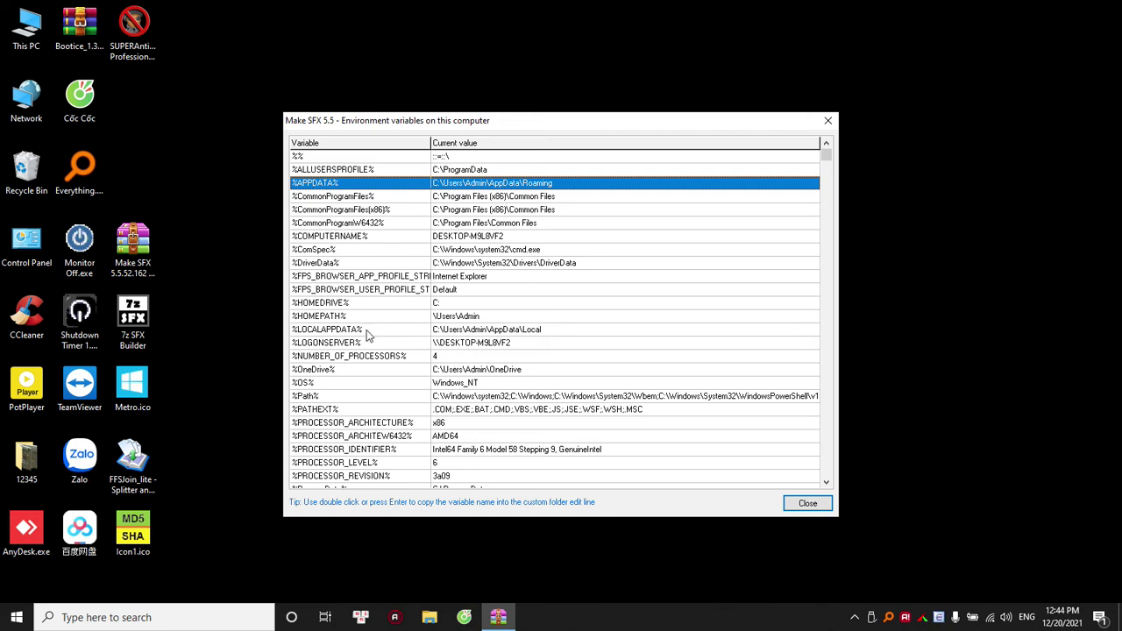
{"action": "left_click", "coordinate": [344, 331]}
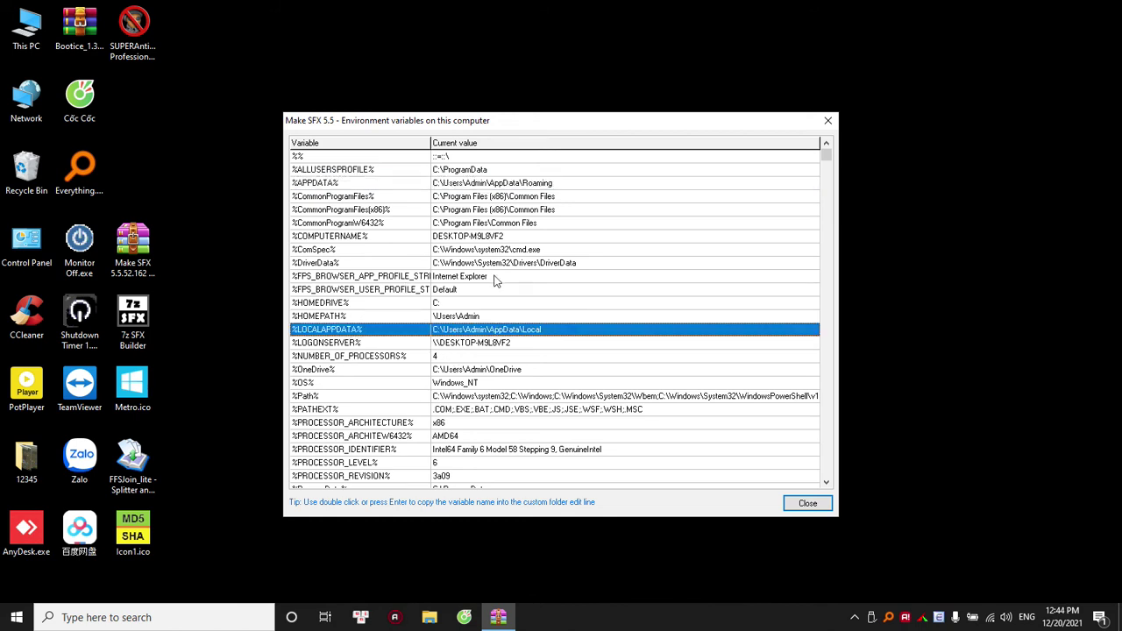
Examine the rest of the environment variables, including %ProgramFiles%, %ProgramW6432%, %SystemRoot% and %TEMP%
{"action": "key", "text": "Down"}
{"action": "key", "text": "Down"}
{"action": "key", "text": "Down"}
{"action": "key", "text": "Down"}
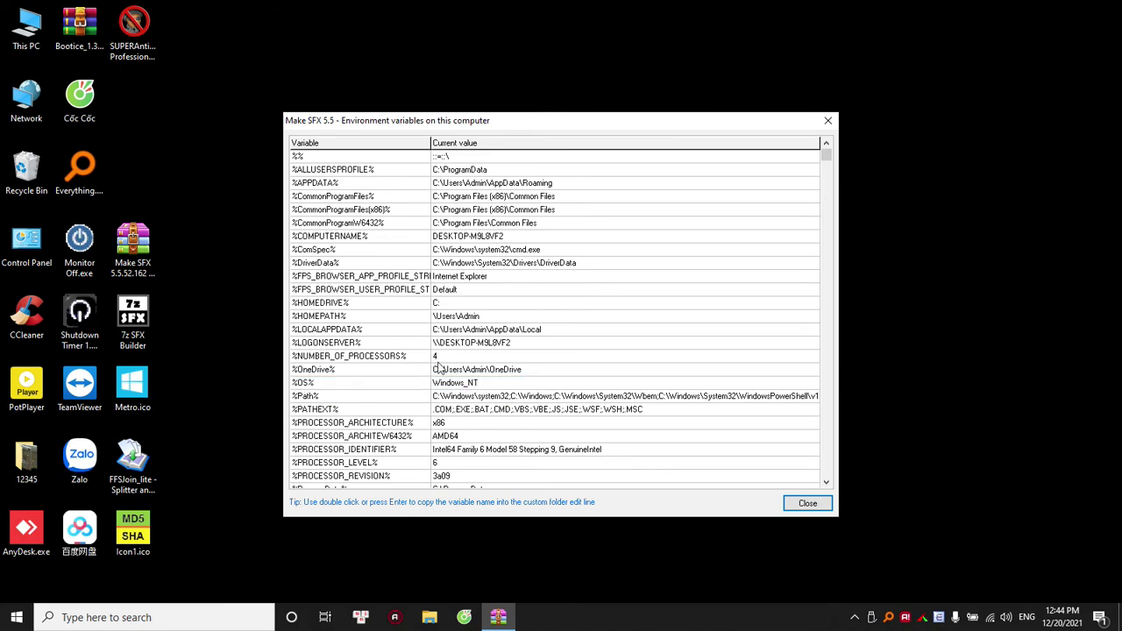
{"action": "key", "text": "Down"}
{"action": "key", "text": "Down"}
{"action": "key", "text": "Down"}
{"action": "key", "text": "Down"}
{"action": "key", "text": "Down"}
{"action": "key", "text": "Down"}
{"action": "key", "text": "Down"}
{"action": "key", "text": "Down"}
{"action": "key", "text": "Down"}
{"action": "key", "text": "Down"}
{"action": "key", "text": "Down"}
{"action": "key", "text": "Down"}
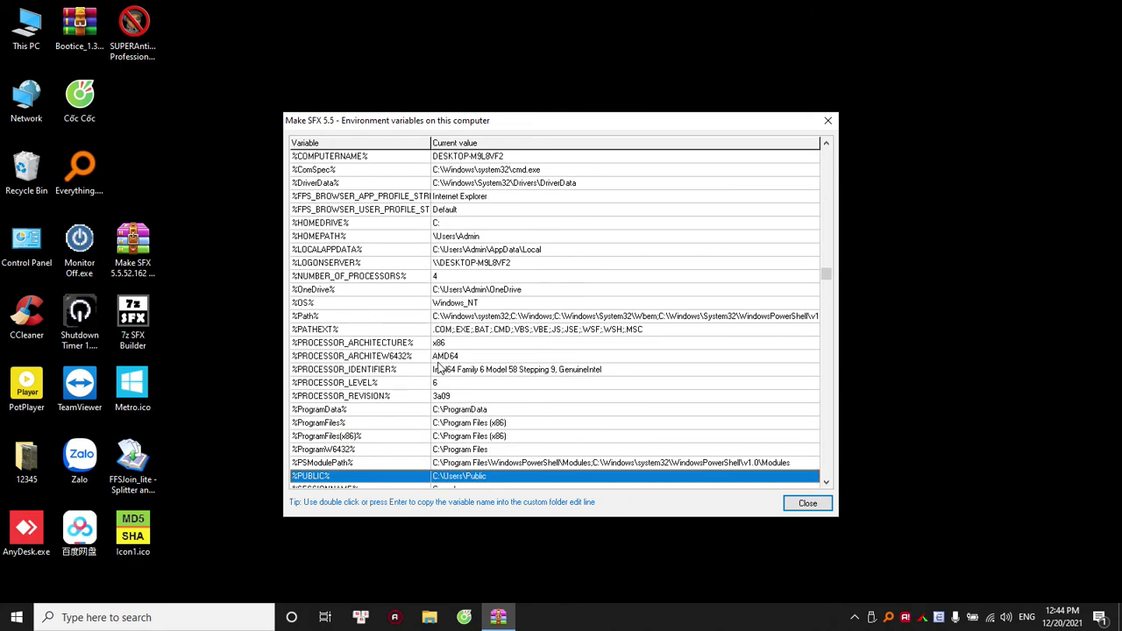
{"action": "left_click", "coordinate": [344, 344]}
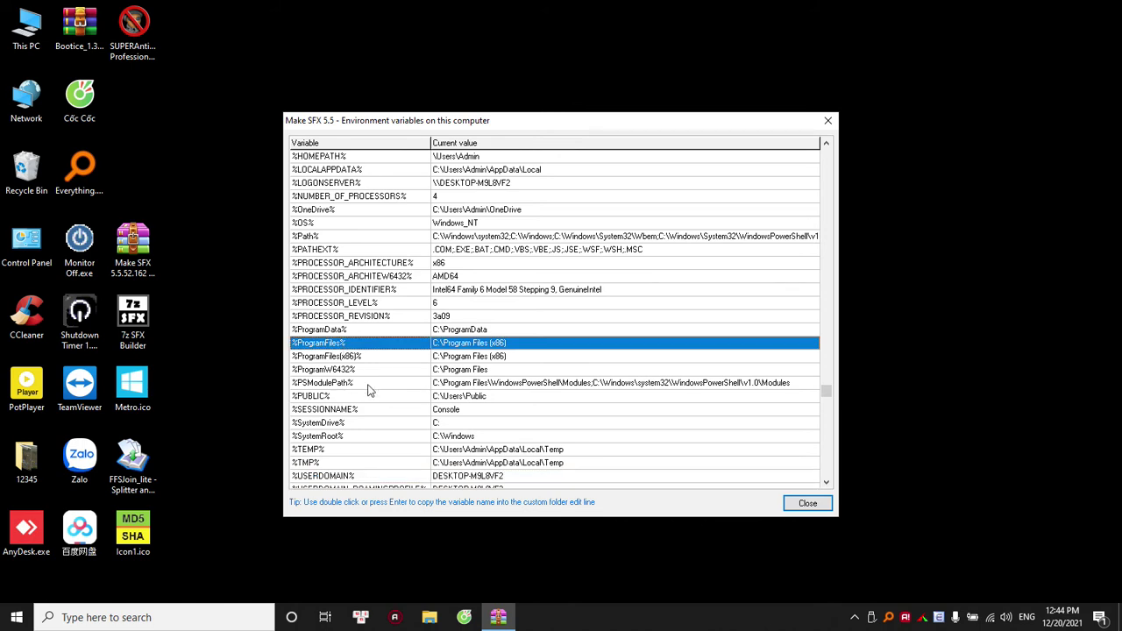
{"action": "key", "text": "Down"}
{"action": "key", "text": "Down"}
{"action": "key", "text": "Down"}
{"action": "key", "text": "Down"}
{"action": "key", "text": "Down"}
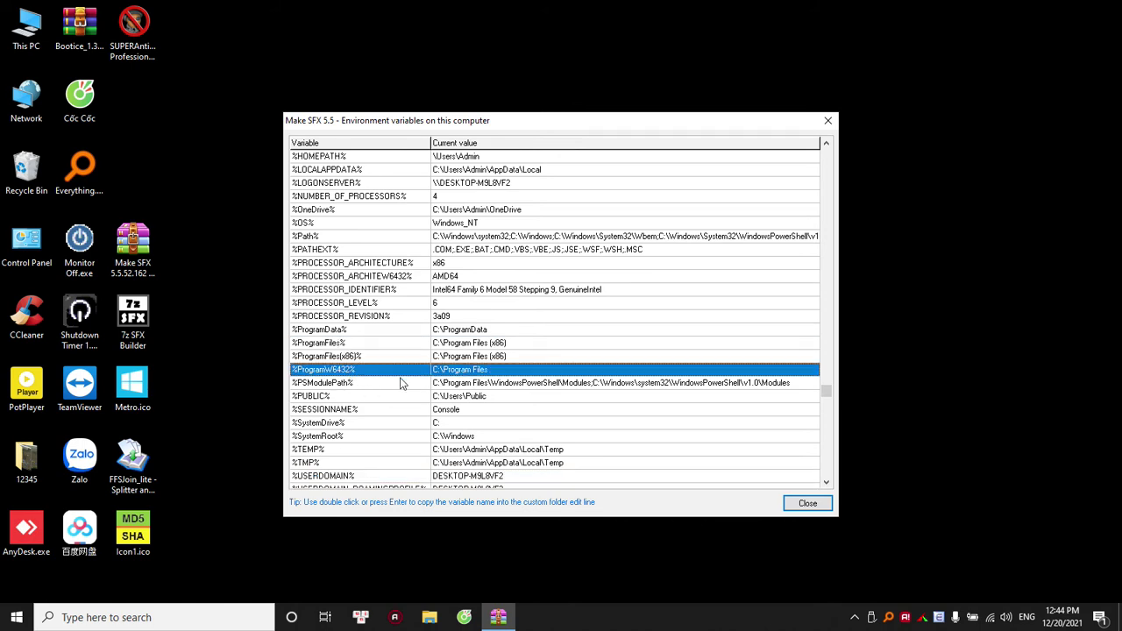
{"action": "key", "text": "Down"}
{"action": "key", "text": "Down"}
{"action": "key", "text": "Down"}
{"action": "key", "text": "Up"}
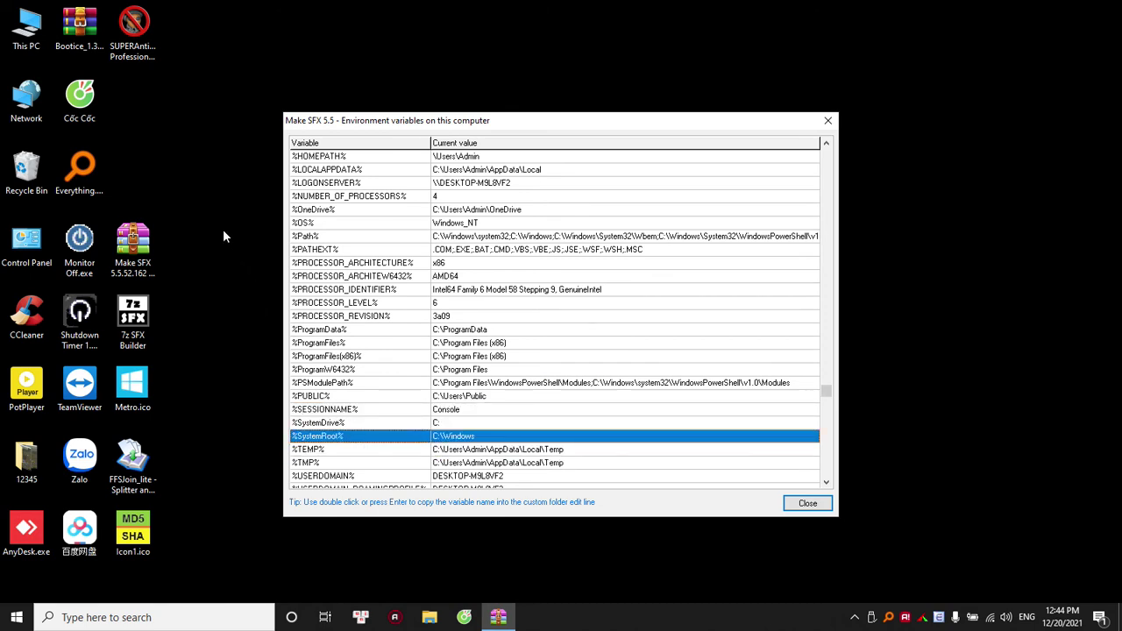
{"action": "key", "text": "Down"}
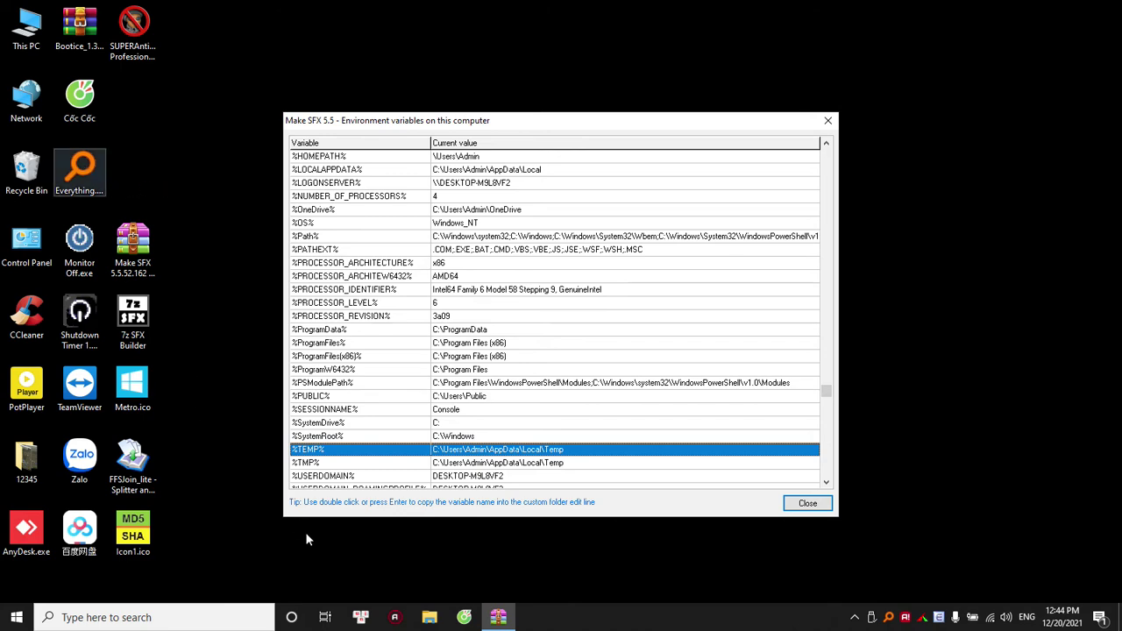
Open the Windows folder in File Explorer through the %windir% environment variable and look through its contents
{"action": "left_click", "coordinate": [429, 617]}
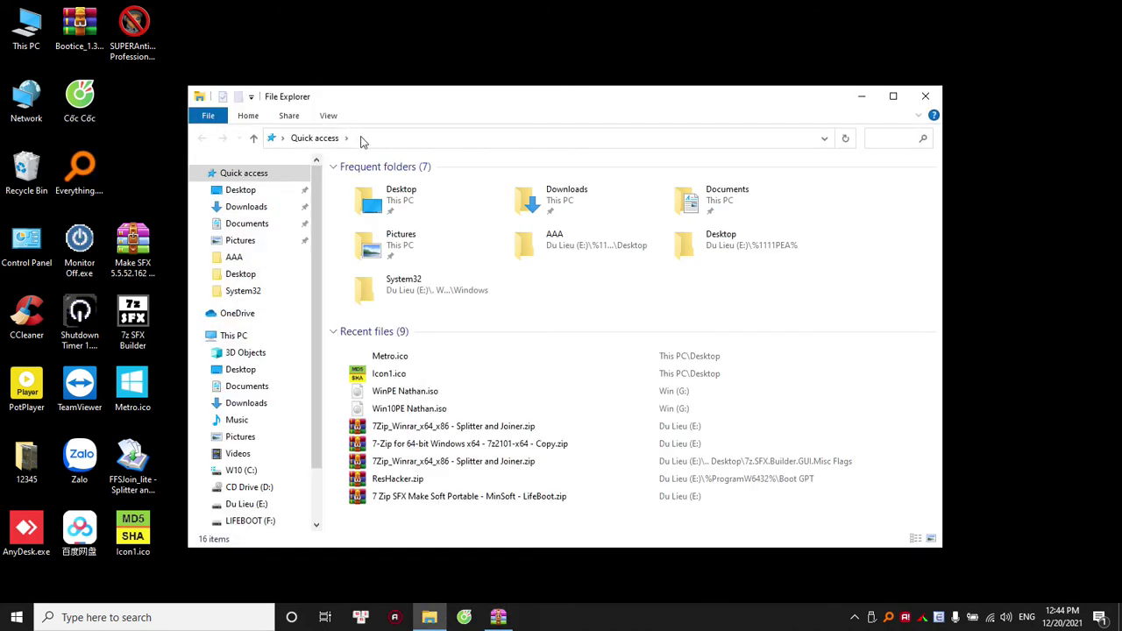
{"action": "left_click", "coordinate": [430, 140]}
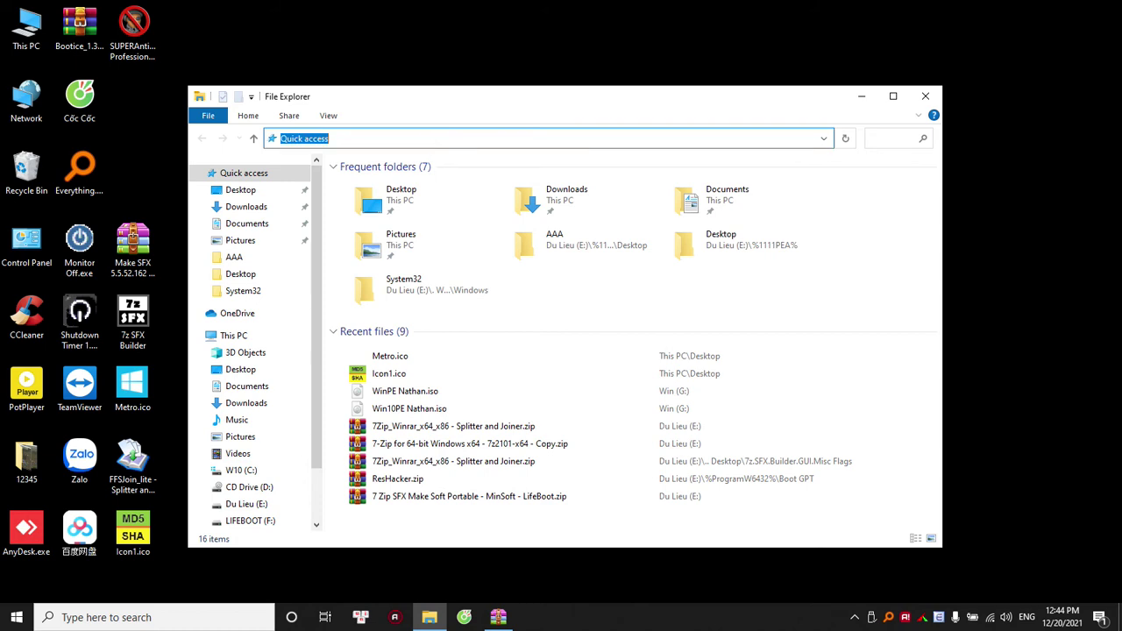
{"action": "type", "text": "%"}
{"action": "type", "text": "ww"}
{"action": "type", "text": "ndir"}
{"action": "type", "text": "%"}
{"action": "key", "text": "Return"}
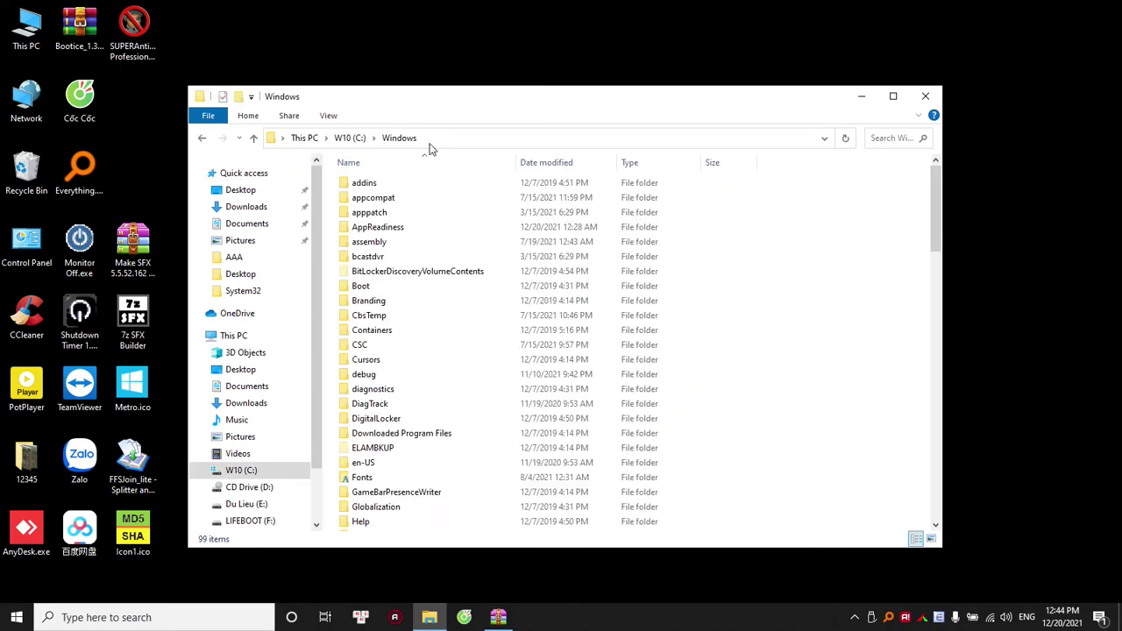
{"action": "scroll", "coordinate": [775, 306], "scroll_direction": "down", "scroll_amount": 11}
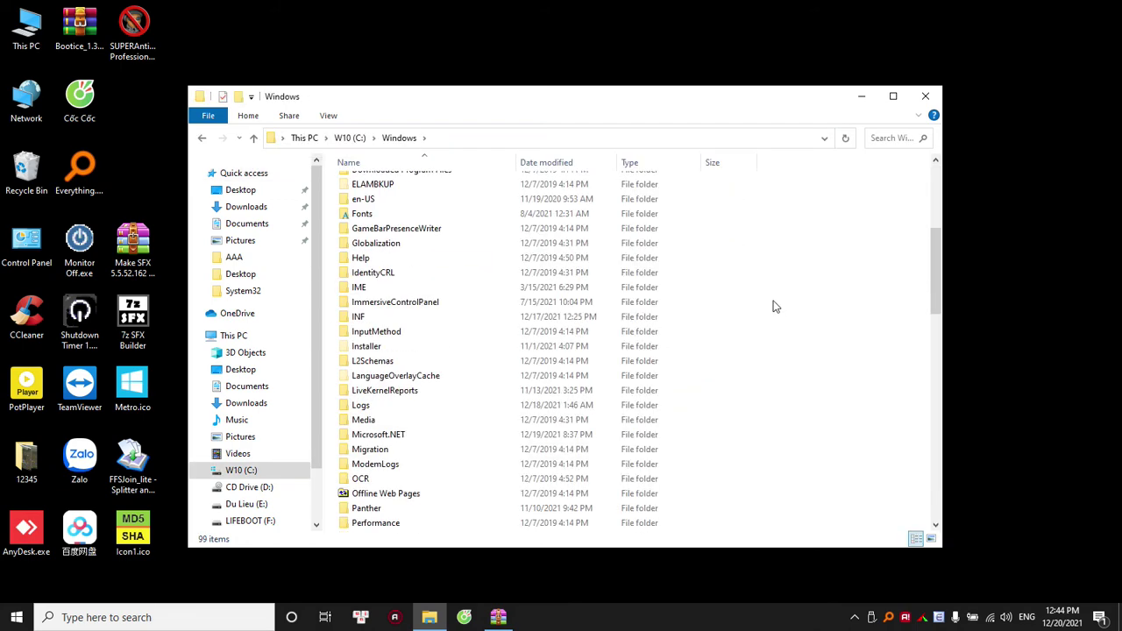
Close File Explorer, the environment variable list and Make SFX
{"action": "left_click", "coordinate": [925, 95]}
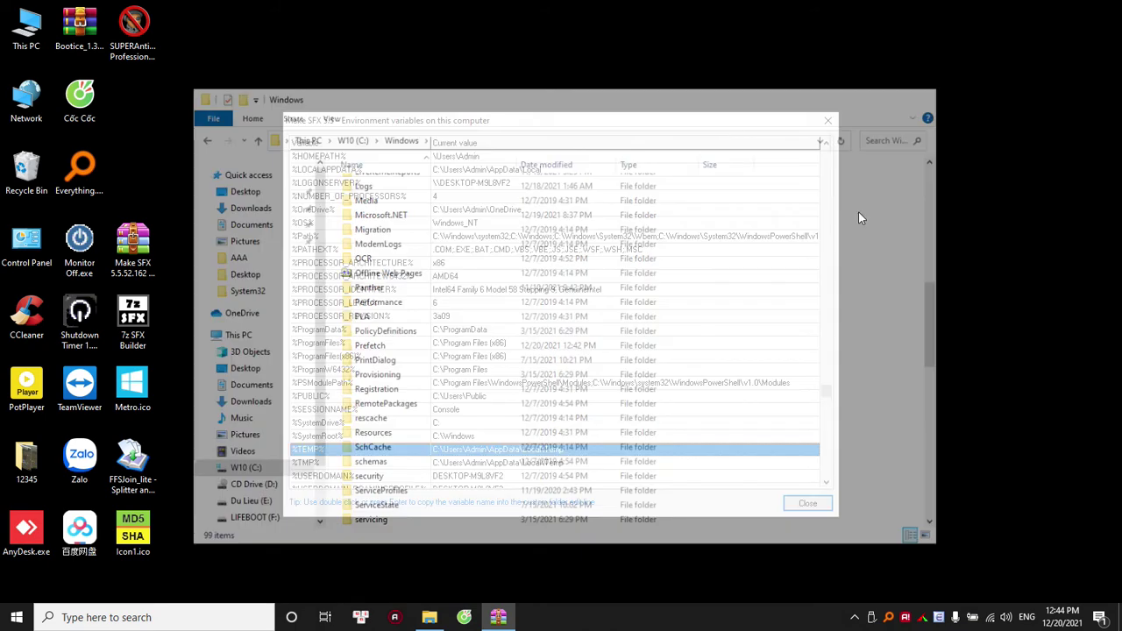
{"action": "left_click", "coordinate": [828, 121]}
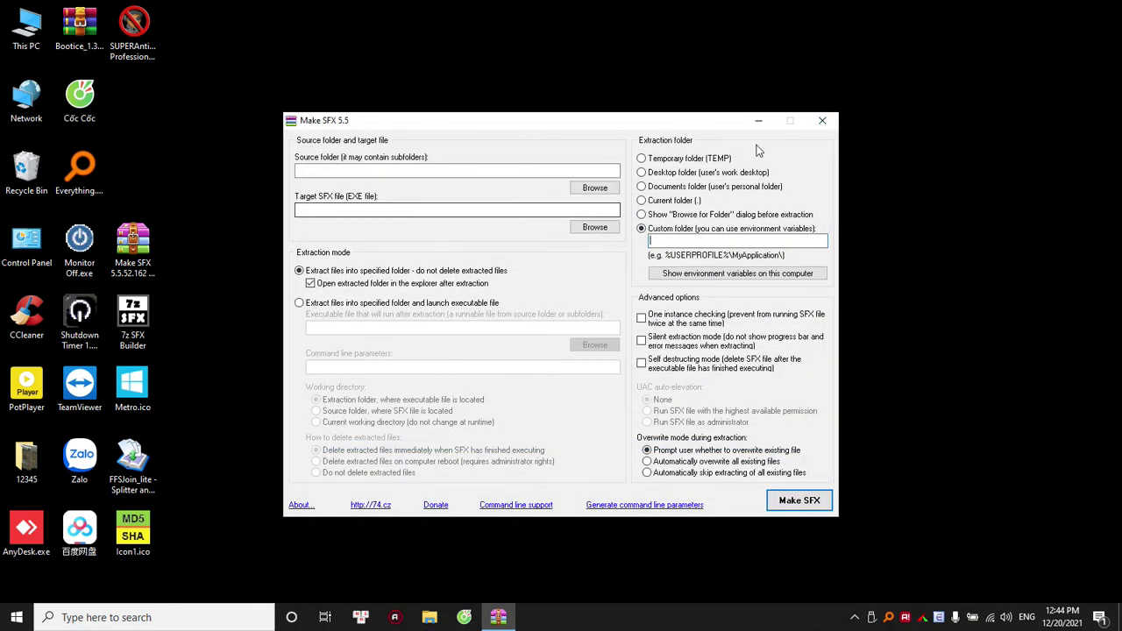
{"action": "left_click", "coordinate": [821, 123]}
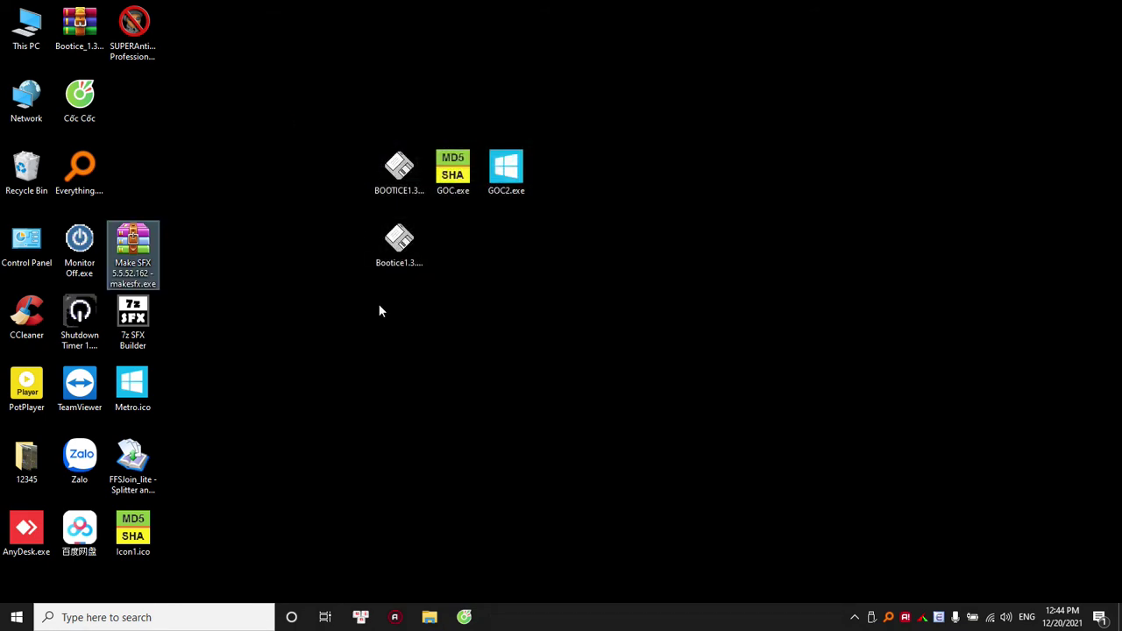
Launch the Cốc Cốc browser, open VnExpress from the new tab page's shortcuts and maximize the window
{"action": "double_click", "coordinate": [91, 109]}
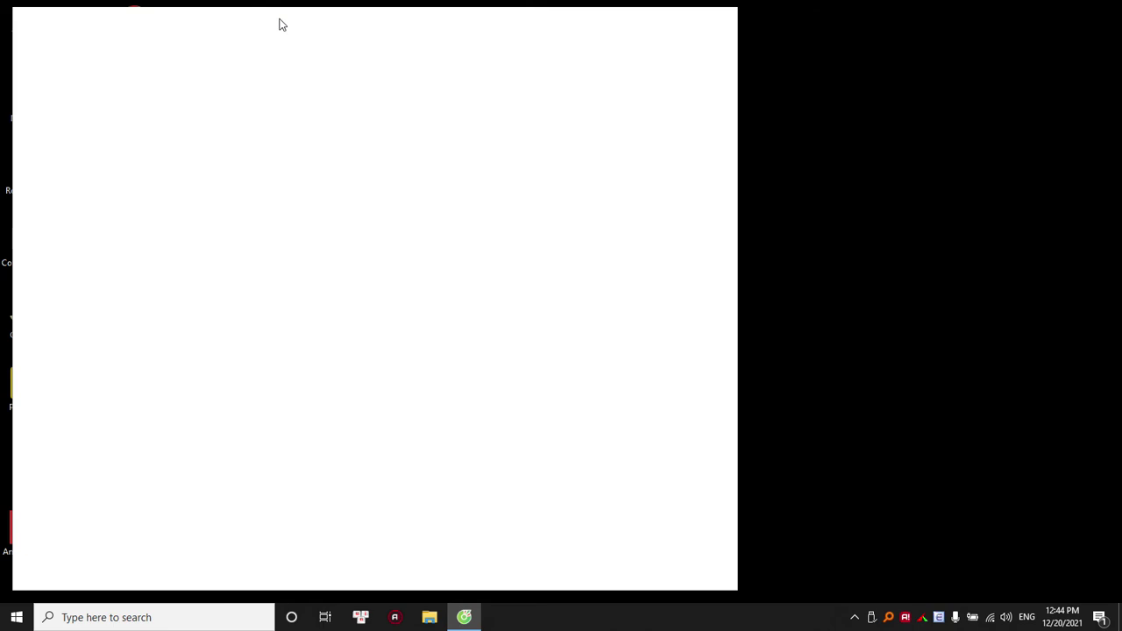
{"action": "left_click_drag", "start_coordinate": [290, 20], "coordinate": [599, 29]}
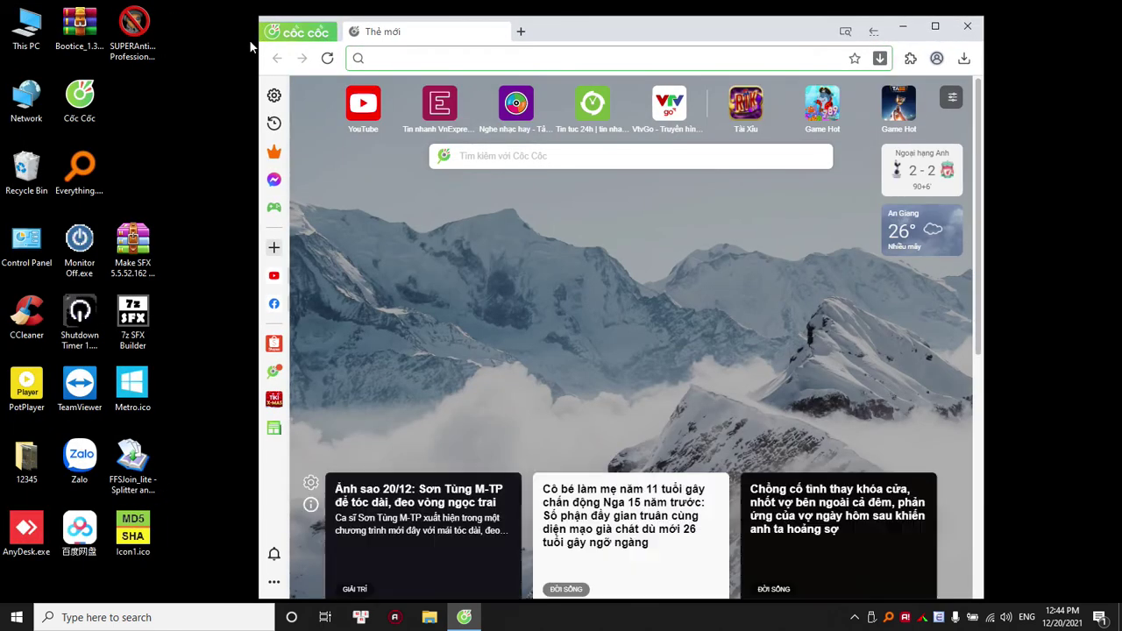
{"action": "left_click", "coordinate": [306, 36]}
{"action": "mouse_move", "coordinate": [328, 123]}
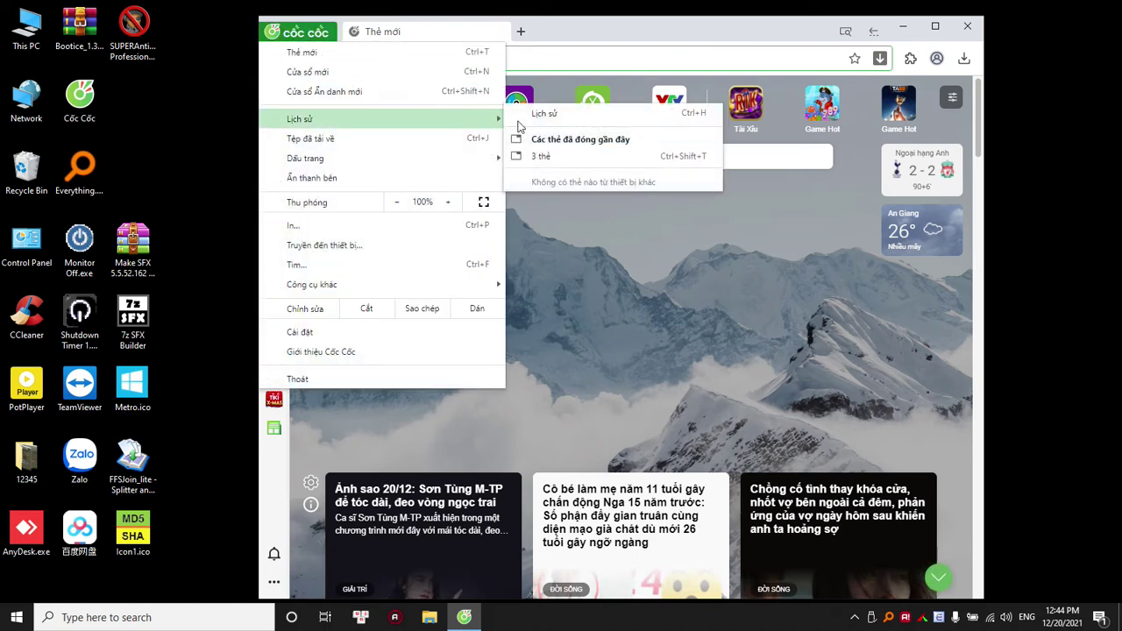
{"action": "left_click", "coordinate": [586, 57]}
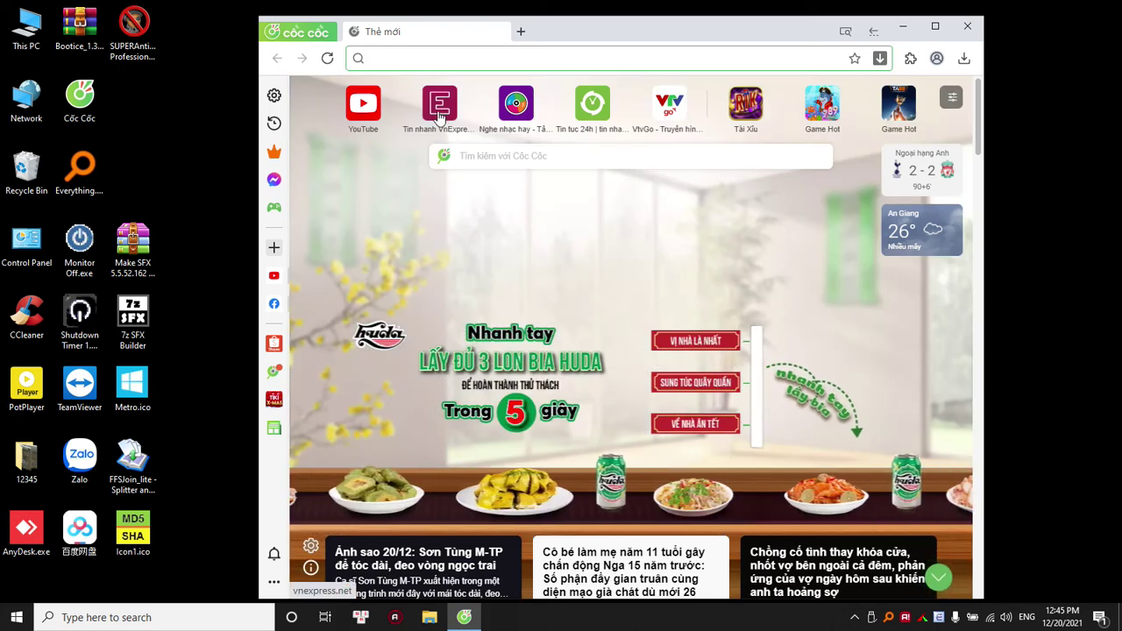
{"action": "left_click", "coordinate": [440, 113]}
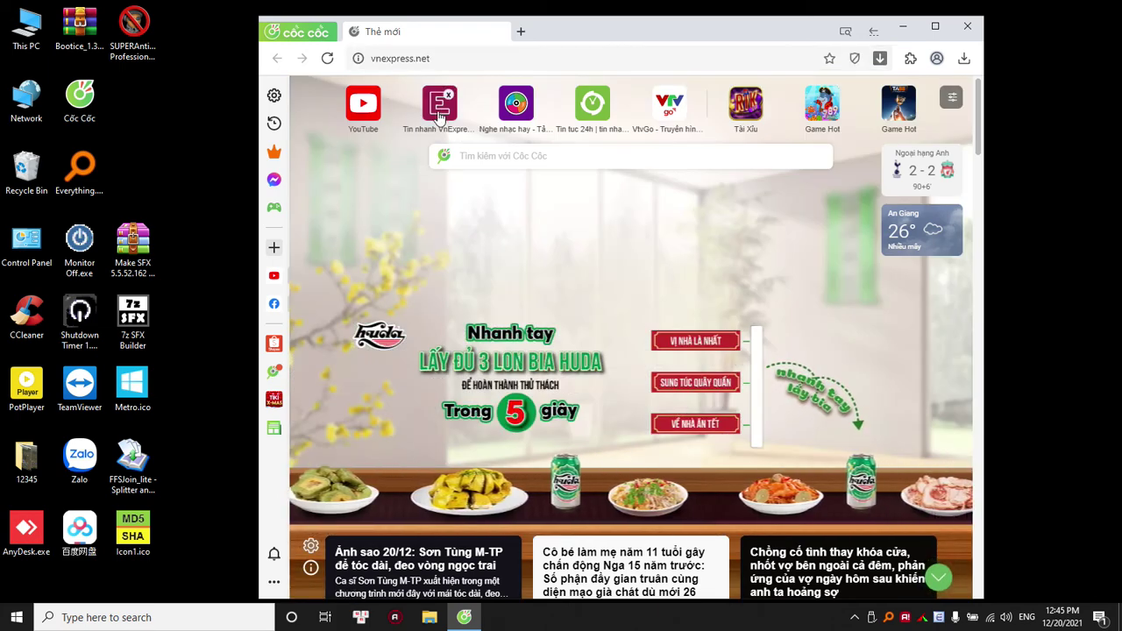
{"action": "left_click", "coordinate": [935, 26]}
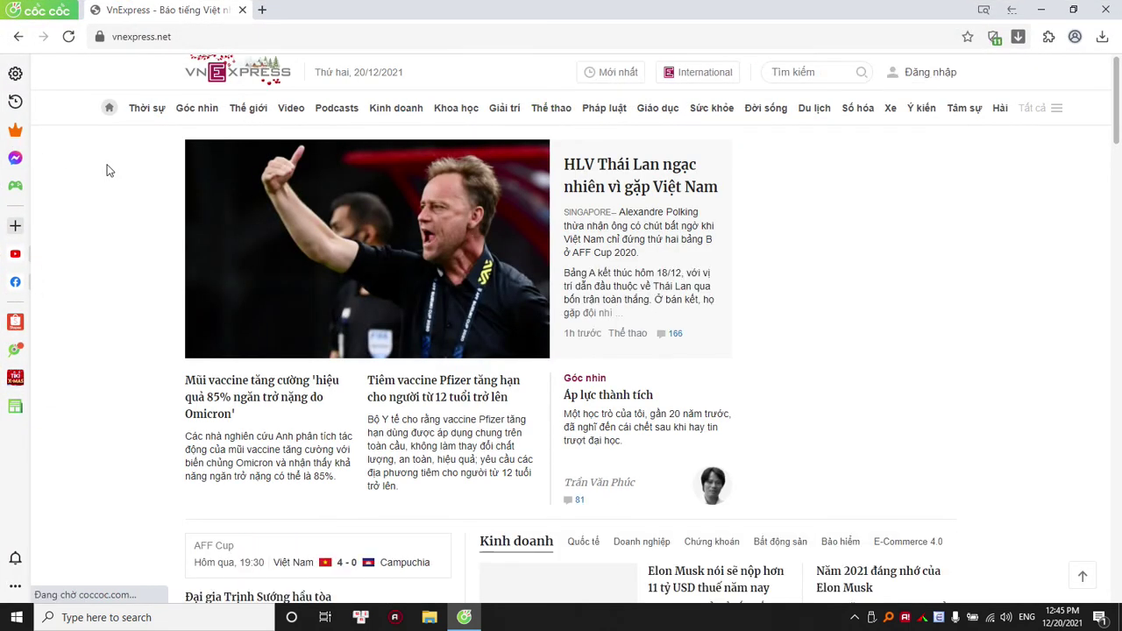
Bookmark the VnExpress page in a new folder named ABC under Thanh dấu trang
{"action": "key", "text": "ctrl+d"}
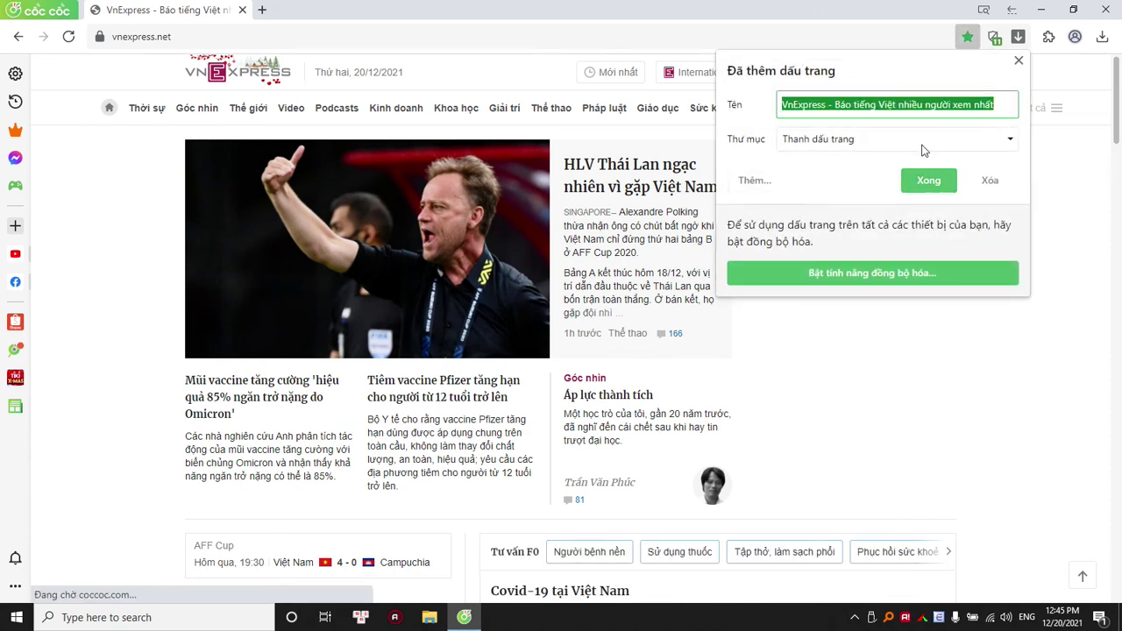
{"action": "left_click", "coordinate": [921, 141]}
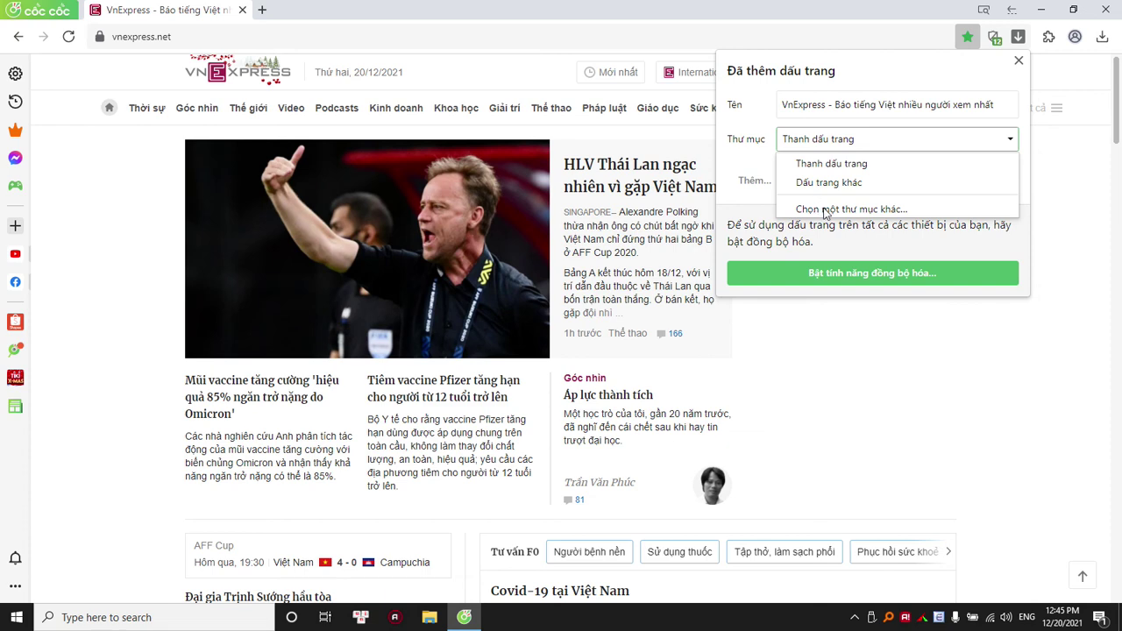
{"action": "left_click", "coordinate": [822, 211]}
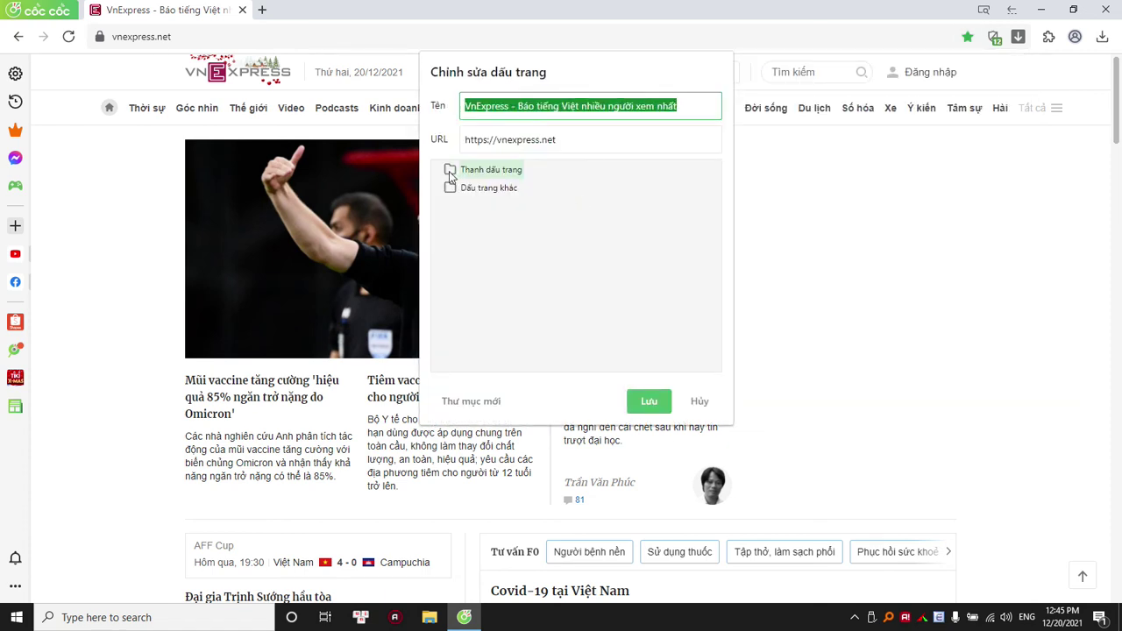
{"action": "left_click", "coordinate": [476, 401]}
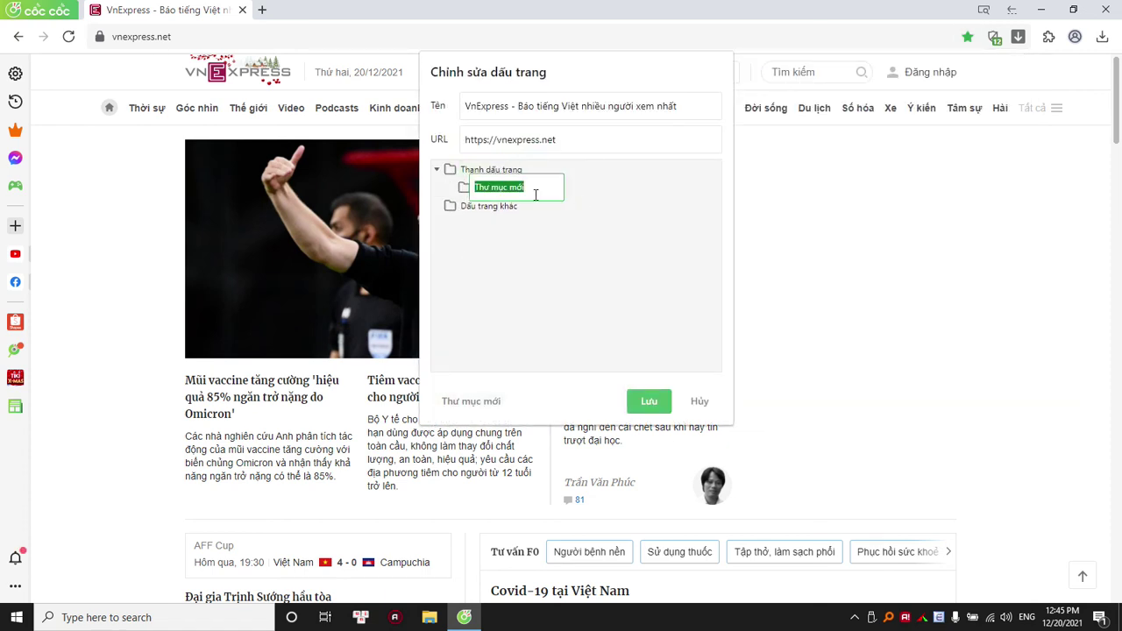
{"action": "type", "text": "ABC"}
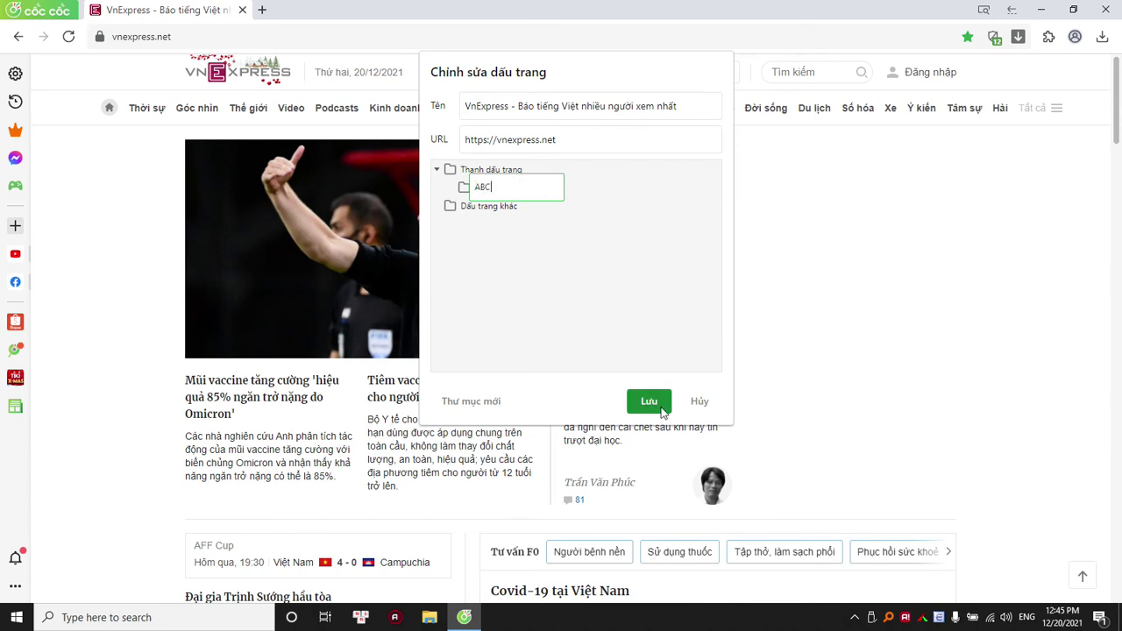
{"action": "left_click", "coordinate": [663, 409]}
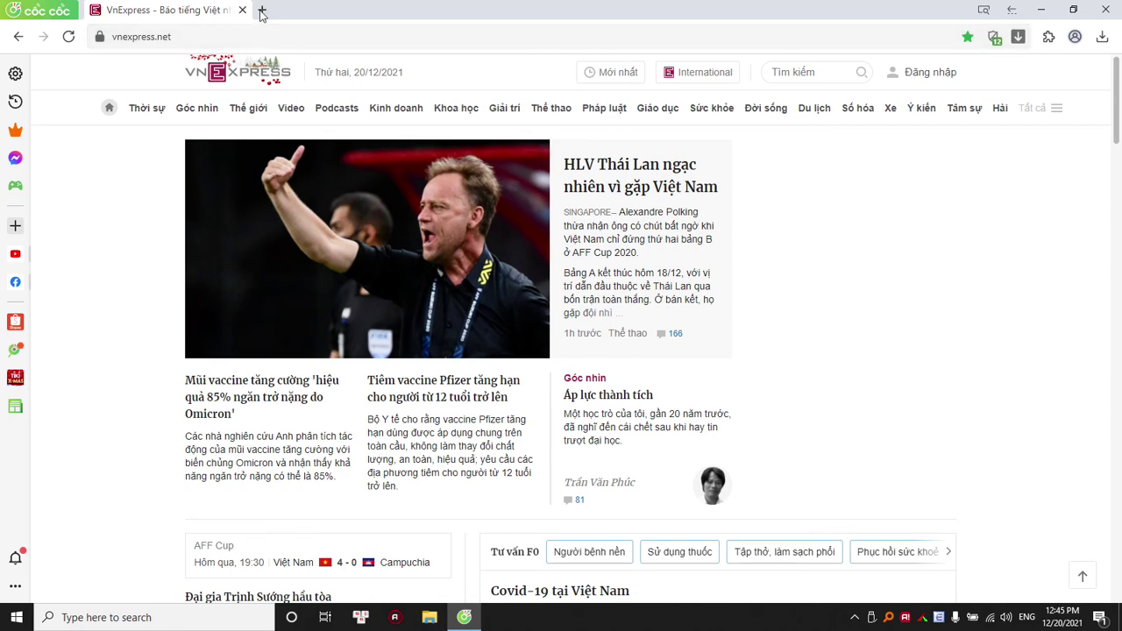
Open a new tab, check the ABC bookmark folder and close the stray advertisement tab
{"action": "left_click", "coordinate": [263, 11]}
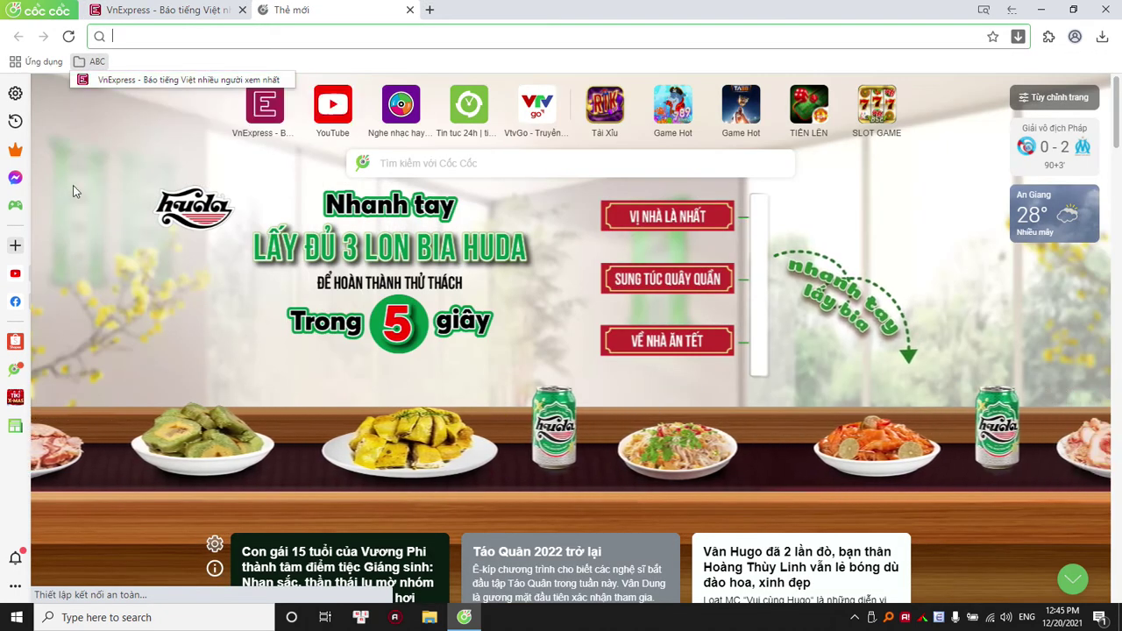
{"action": "left_click", "coordinate": [71, 244]}
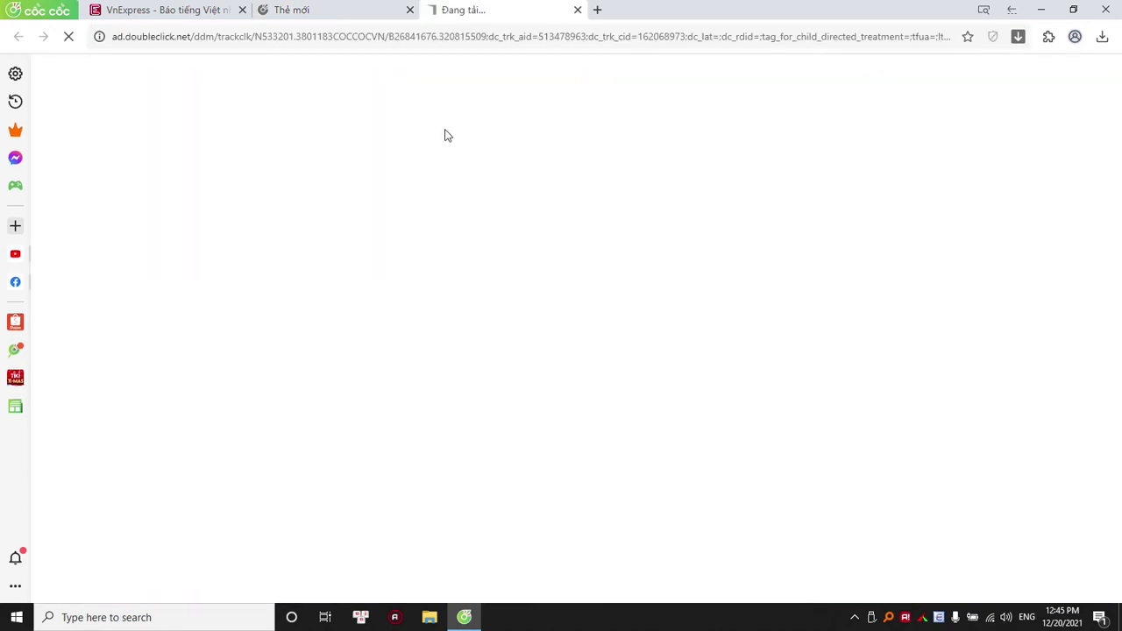
{"action": "left_click", "coordinate": [579, 11]}
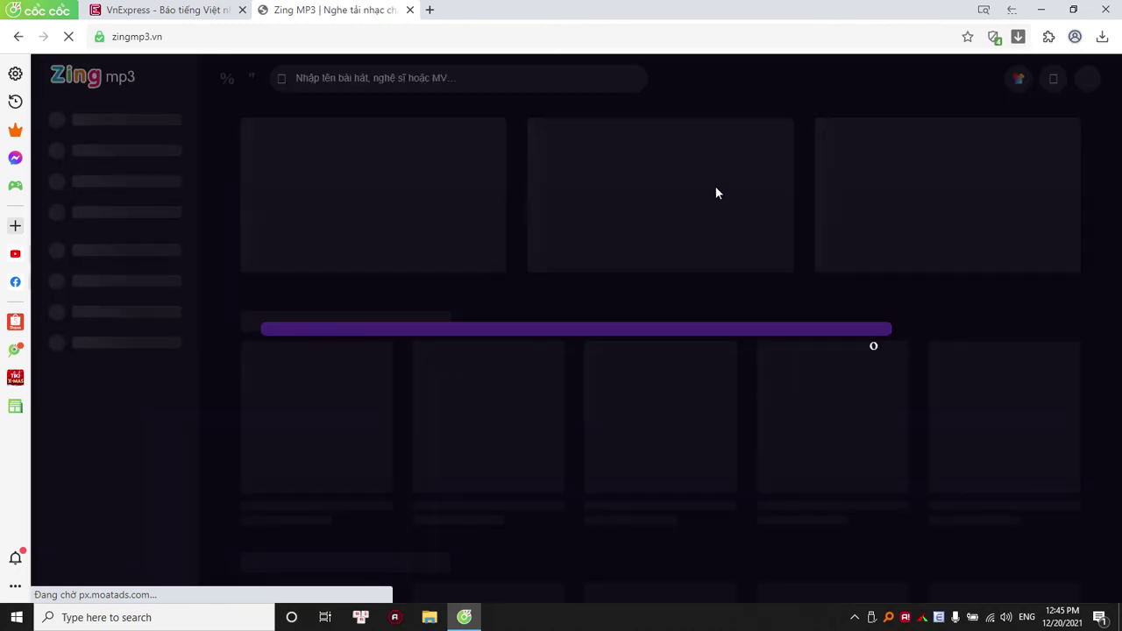
Bookmark the Zing MP3 page in the ABC folder
{"action": "key", "text": "ctrl+d"}
{"action": "left_click", "coordinate": [908, 140]}
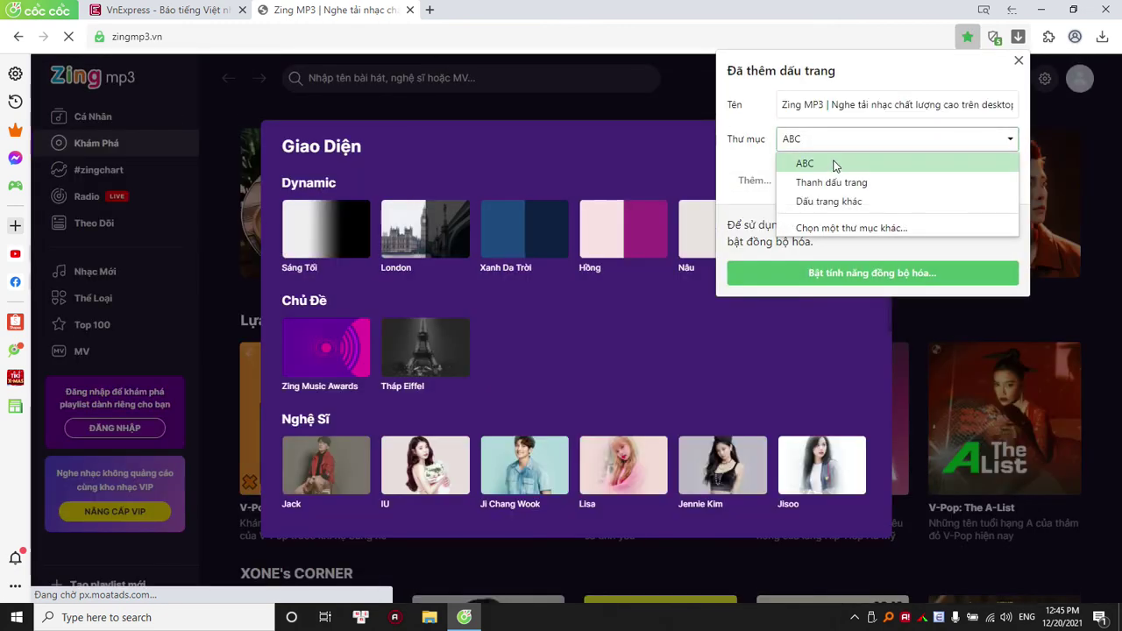
{"action": "left_click", "coordinate": [840, 182]}
{"action": "left_click", "coordinate": [828, 140]}
{"action": "left_click", "coordinate": [824, 163]}
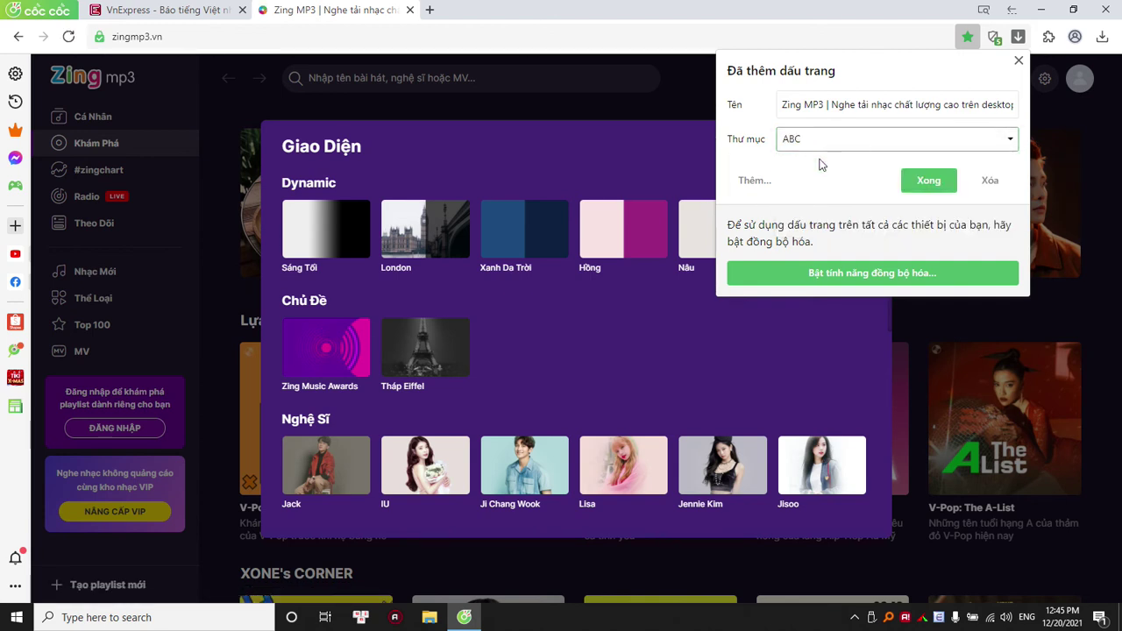
{"action": "left_click", "coordinate": [927, 179]}
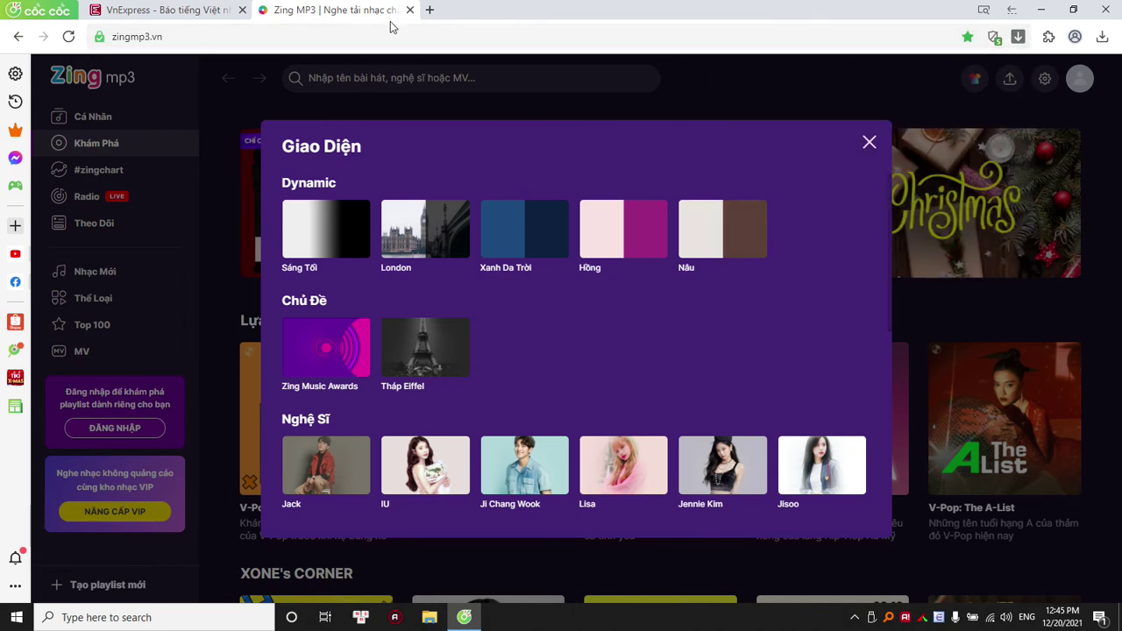
Edit the Zing MP3 bookmark to place it in Thanh dấu trang and open a new tab to check the bookmarks bar
{"action": "left_click", "coordinate": [523, 39]}
{"action": "key", "text": "ctrl+d"}
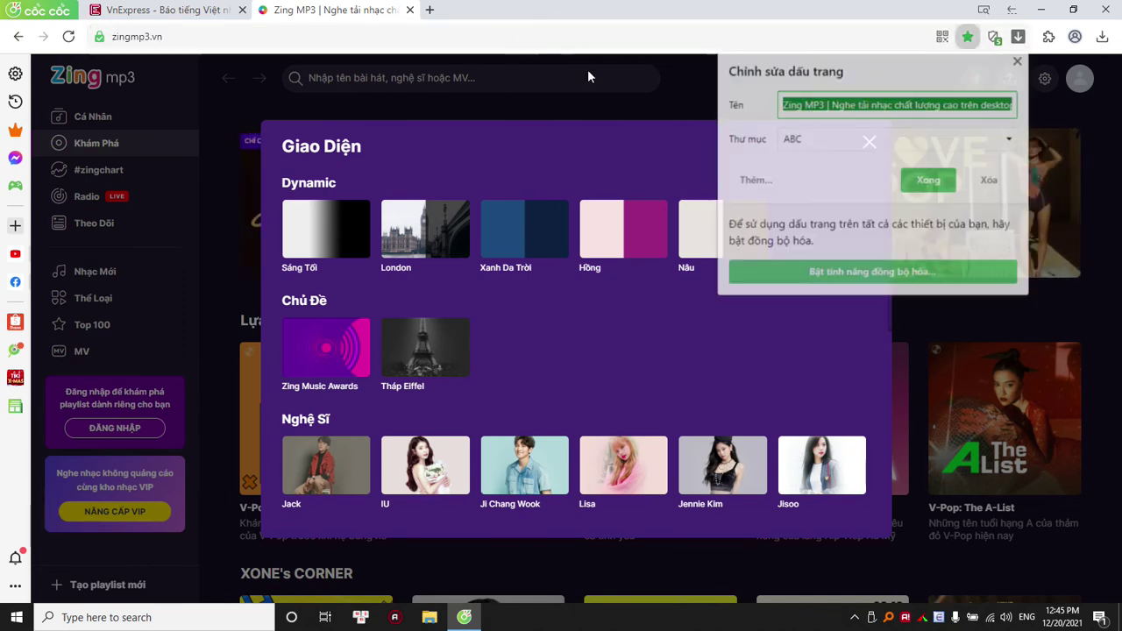
{"action": "left_click", "coordinate": [903, 140]}
{"action": "key", "text": "Escape"}
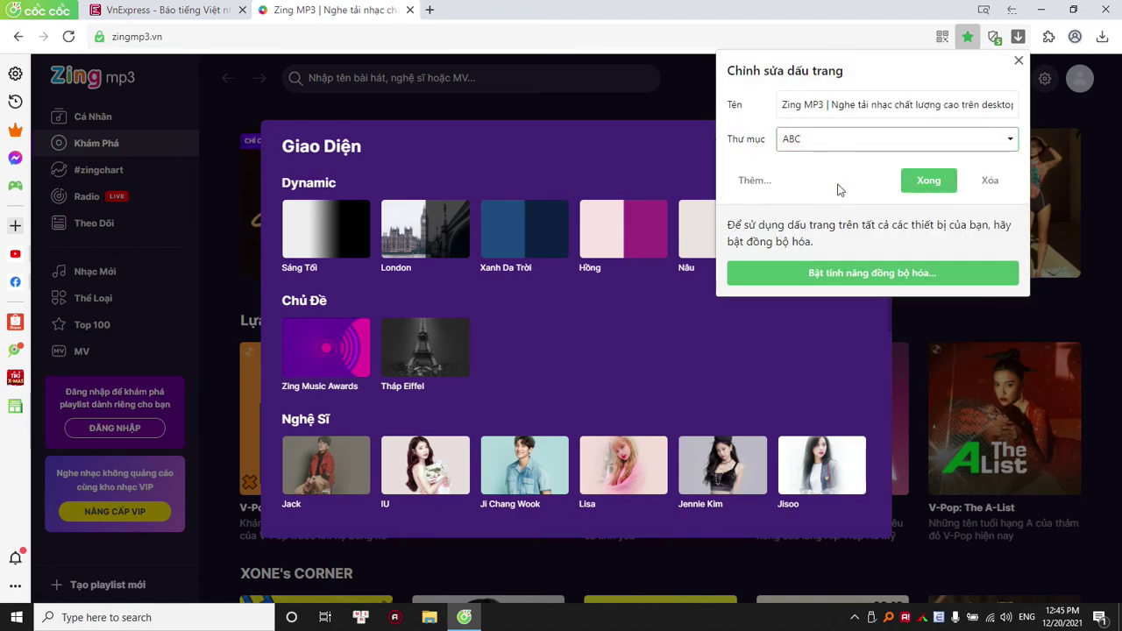
{"action": "key", "text": "Up"}
{"action": "left_click", "coordinate": [430, 9]}
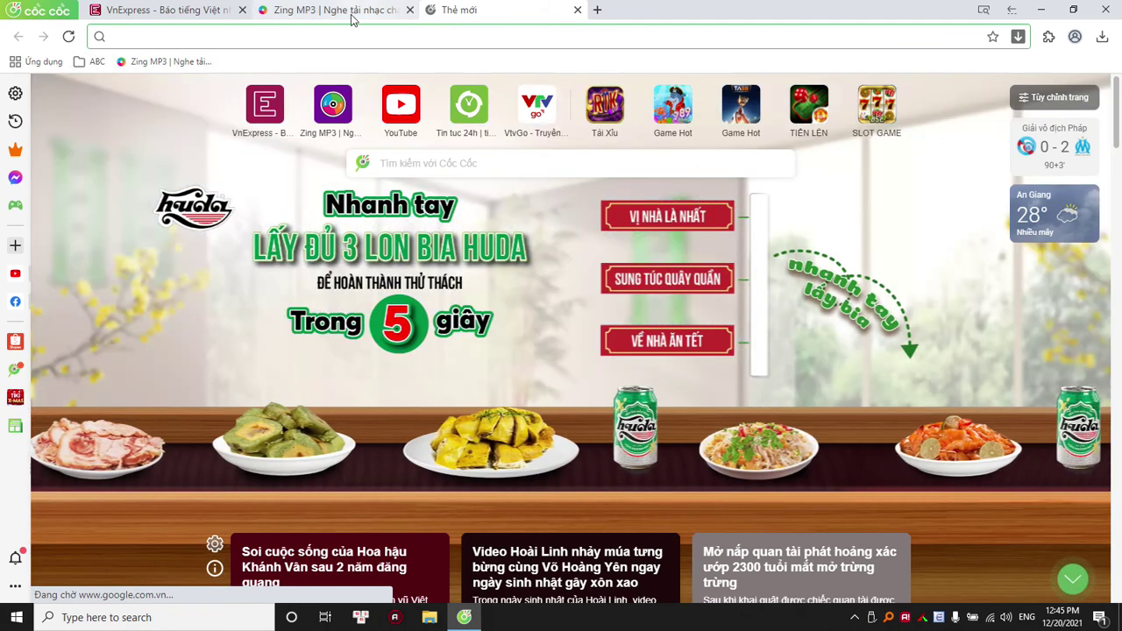
Return to the Zing MP3 page and move its bookmark into the ABC folder
{"action": "left_click", "coordinate": [351, 9]}
{"action": "key", "text": "ctrl+d"}
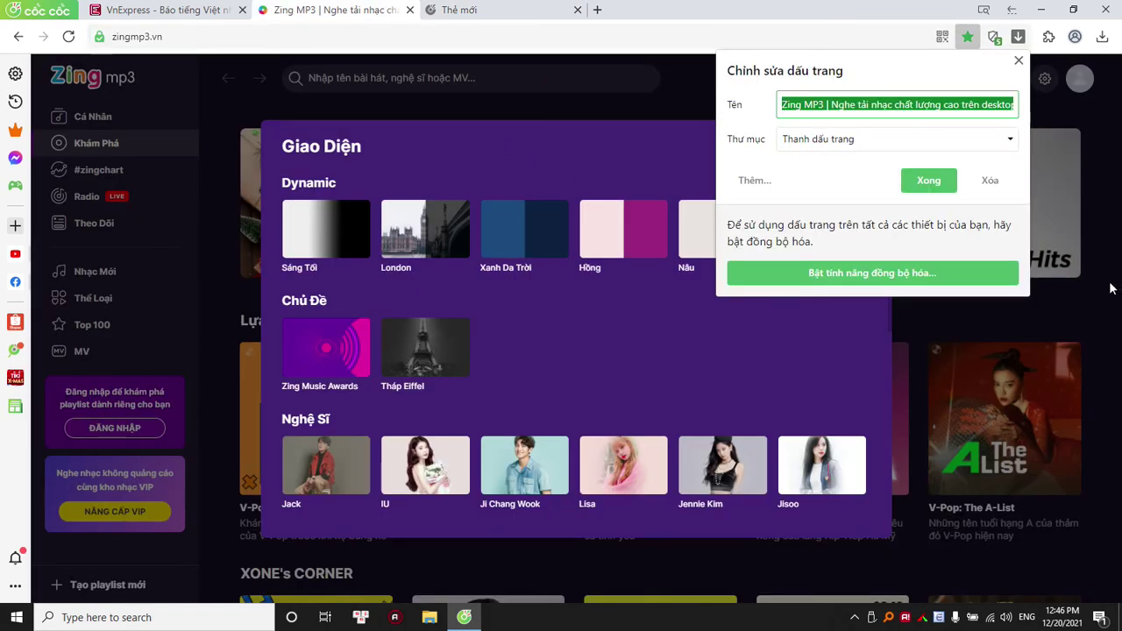
{"action": "left_click", "coordinate": [857, 140]}
{"action": "left_click", "coordinate": [805, 163]}
{"action": "left_click", "coordinate": [929, 181]}
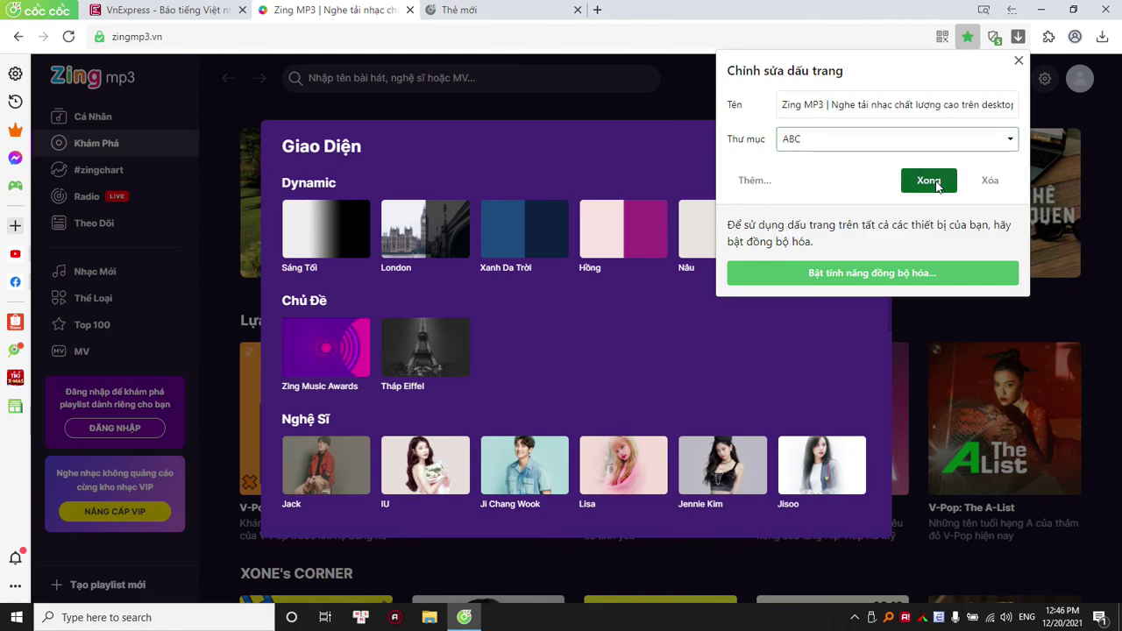
Check the contents of the ABC bookmark folder on the new tab page and look through the browser's main menu
{"action": "left_click", "coordinate": [501, 12]}
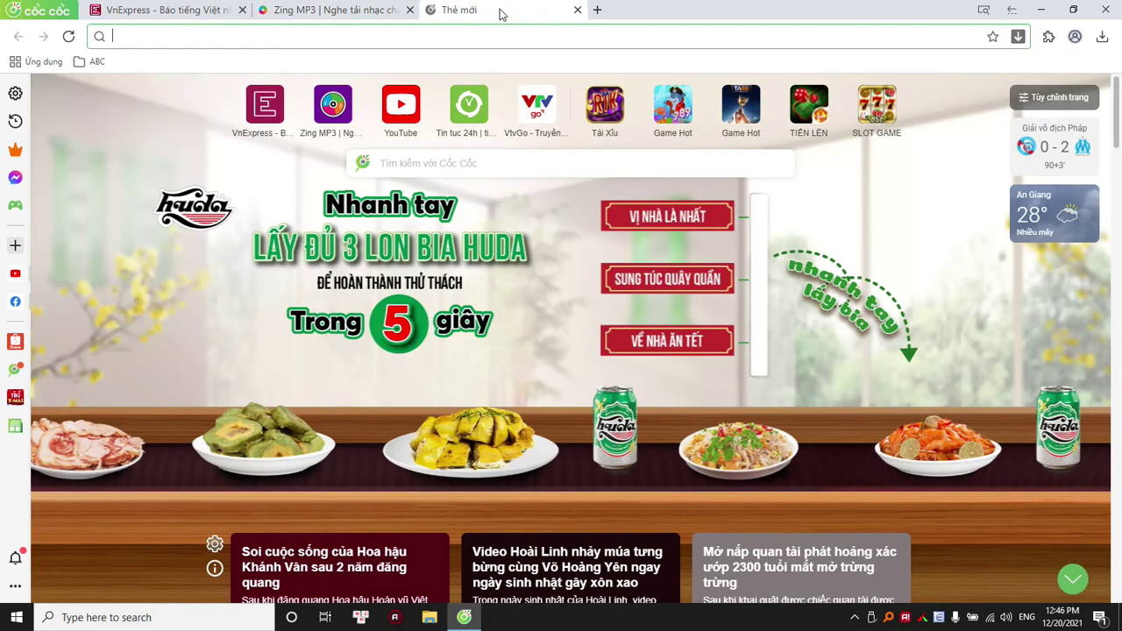
{"action": "left_click", "coordinate": [91, 61]}
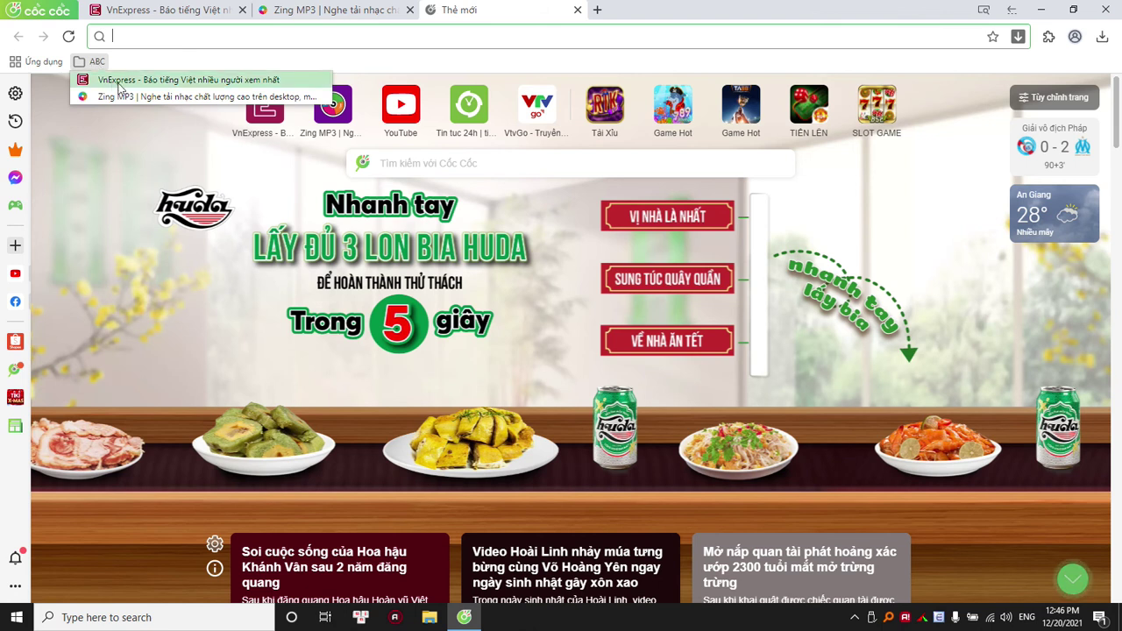
{"action": "left_click", "coordinate": [260, 39]}
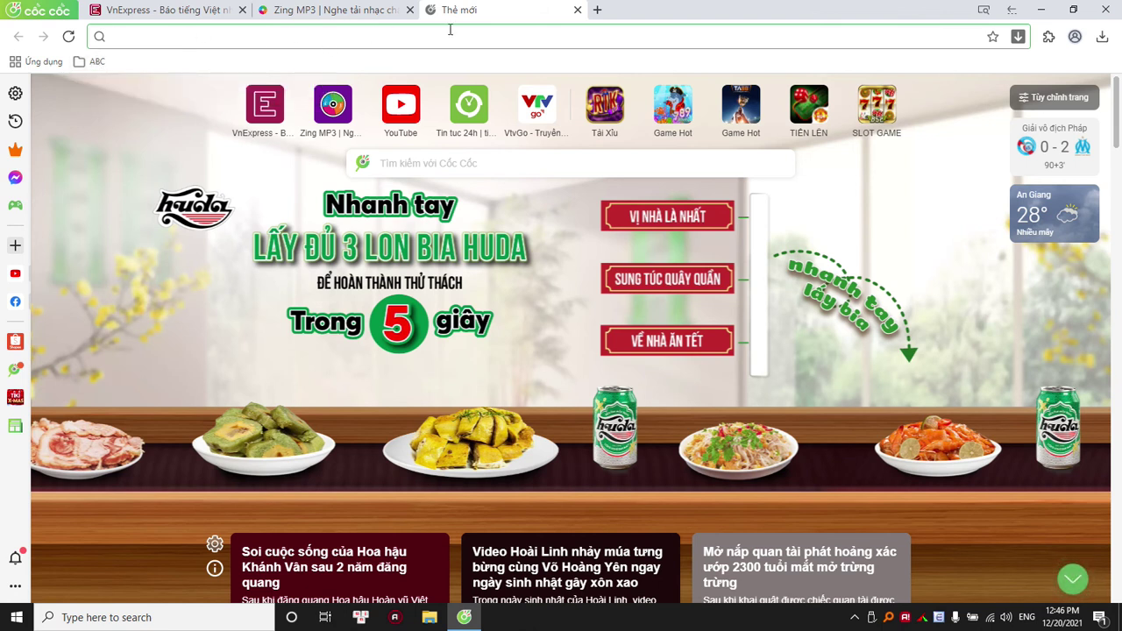
{"action": "left_click", "coordinate": [48, 9]}
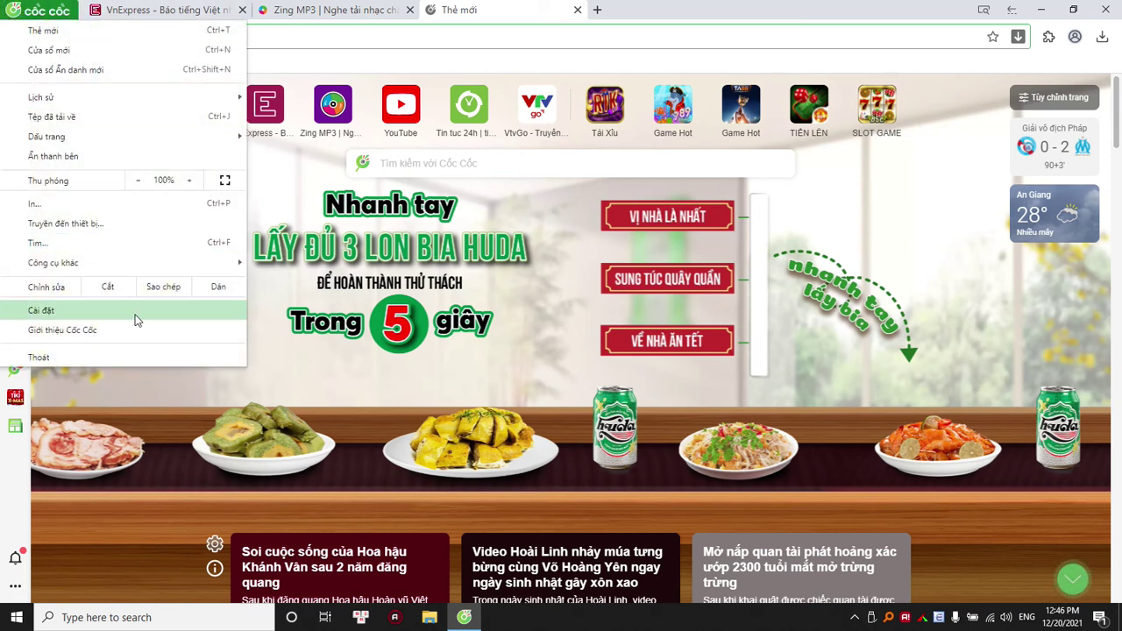
{"action": "left_click", "coordinate": [498, 36]}
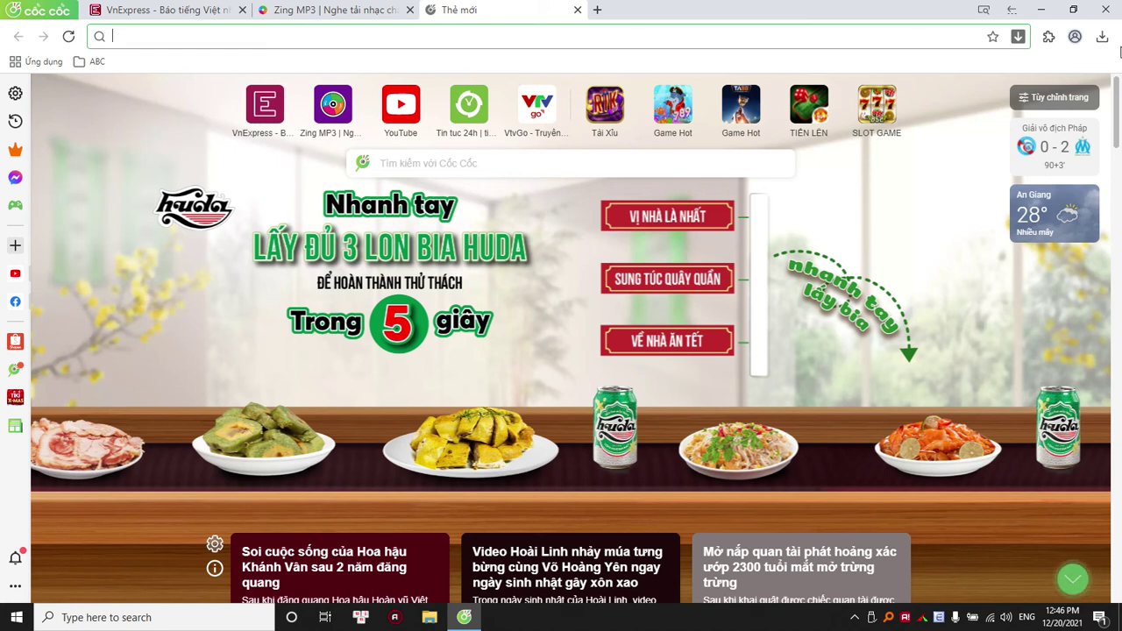
Close Cốc Cốc, open its desktop shortcut's file location and go up to the Browser folder
{"action": "left_click", "coordinate": [1107, 10]}
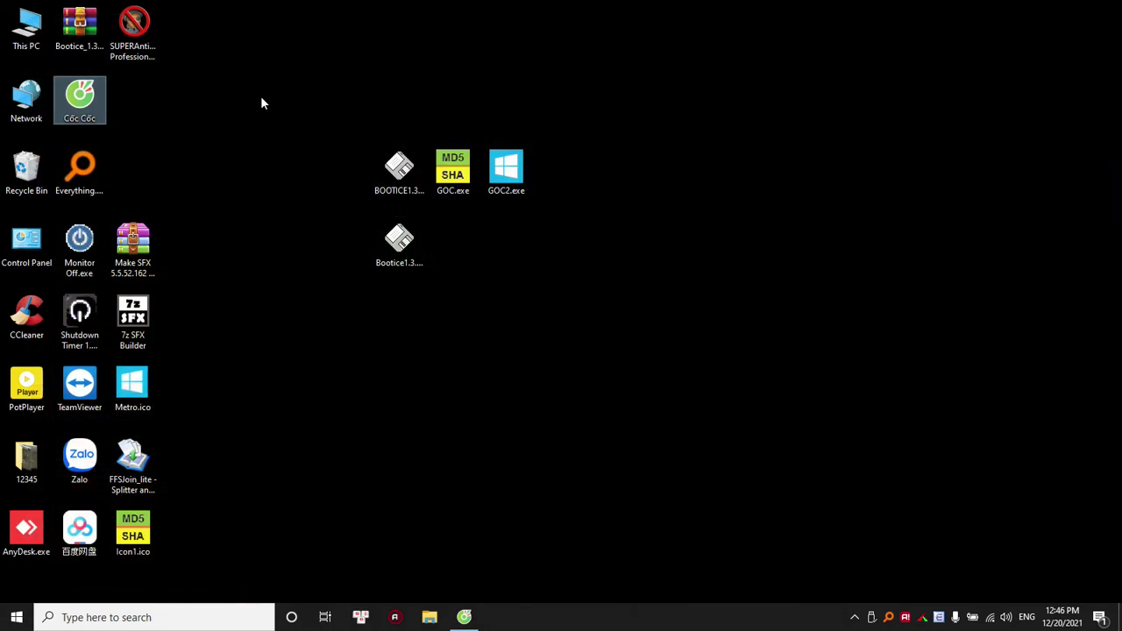
{"action": "right_click", "coordinate": [91, 98]}
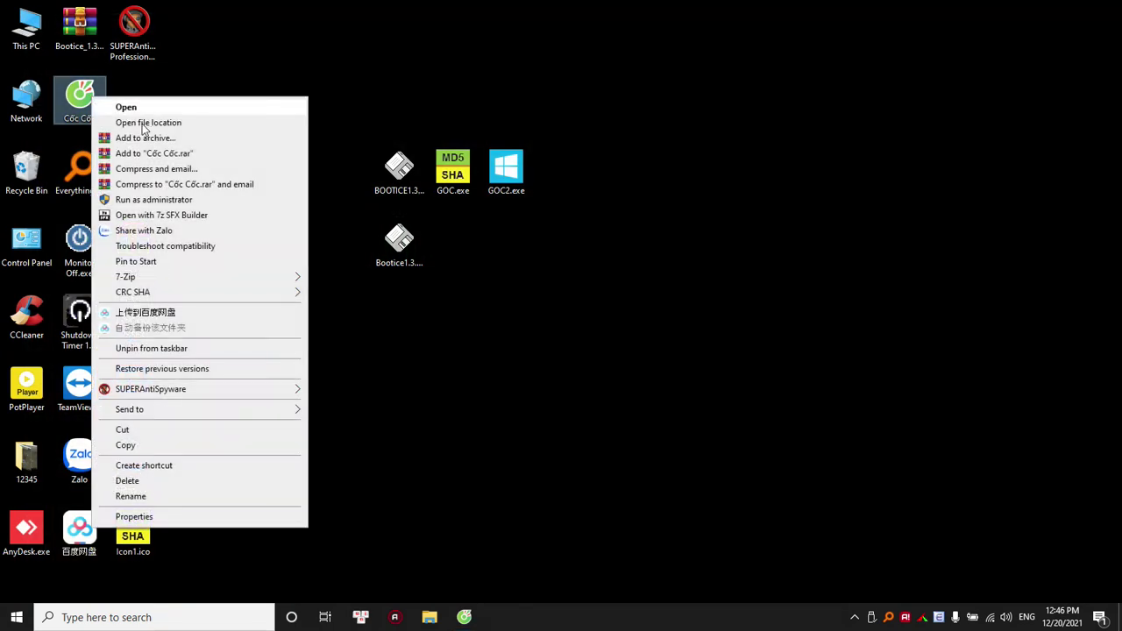
{"action": "left_click", "coordinate": [149, 123]}
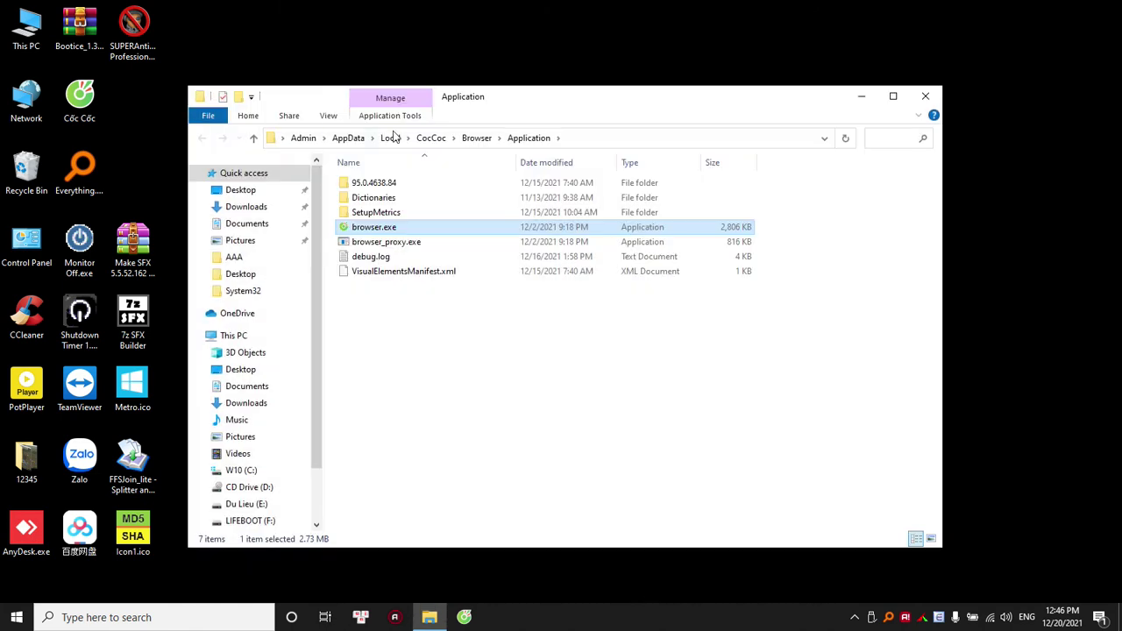
{"action": "left_click", "coordinate": [477, 138]}
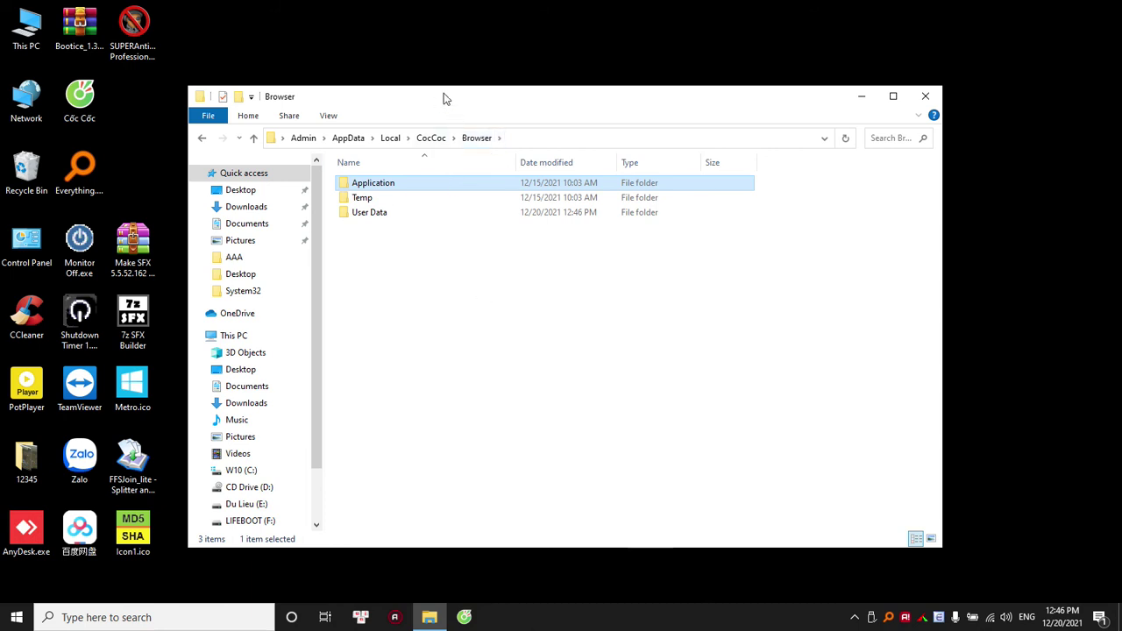
{"action": "left_click_drag", "start_coordinate": [444, 99], "coordinate": [580, 77]}
Open the User Data folder and copy its Default folder
{"action": "left_click", "coordinate": [514, 188]}
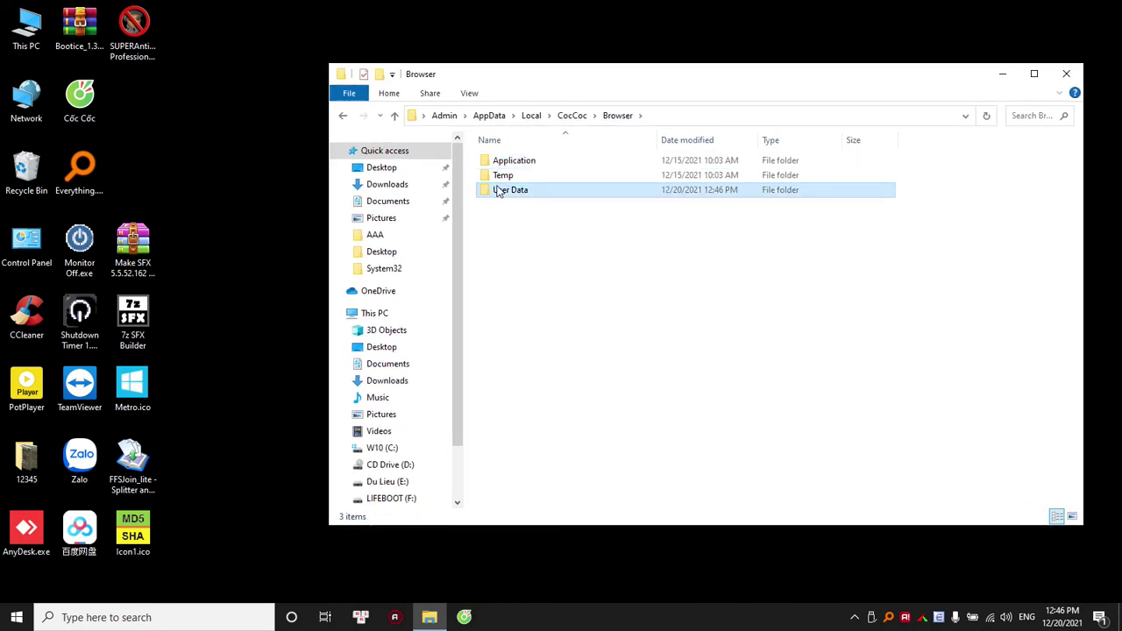
{"action": "double_click", "coordinate": [508, 191]}
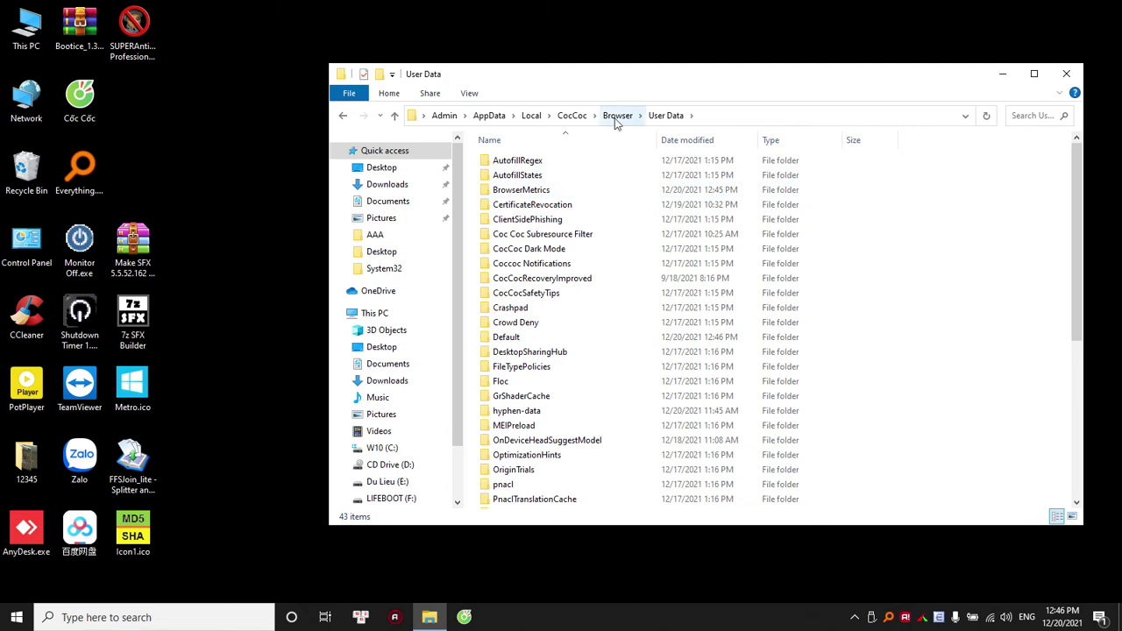
{"action": "left_click", "coordinate": [617, 115]}
{"action": "double_click", "coordinate": [529, 195]}
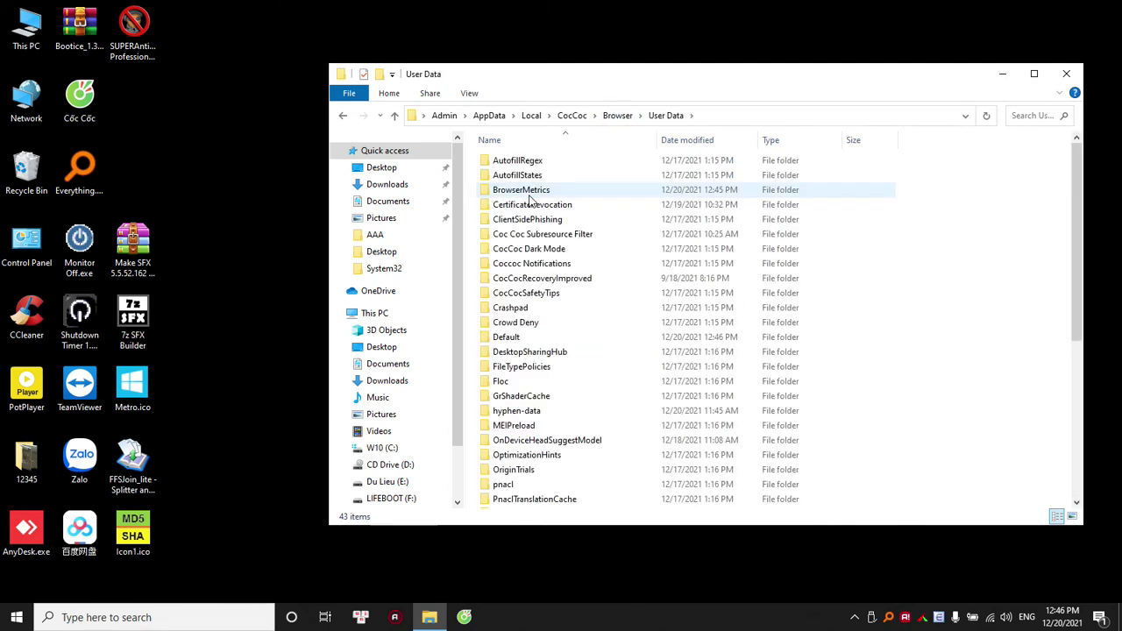
{"action": "left_click", "coordinate": [506, 342]}
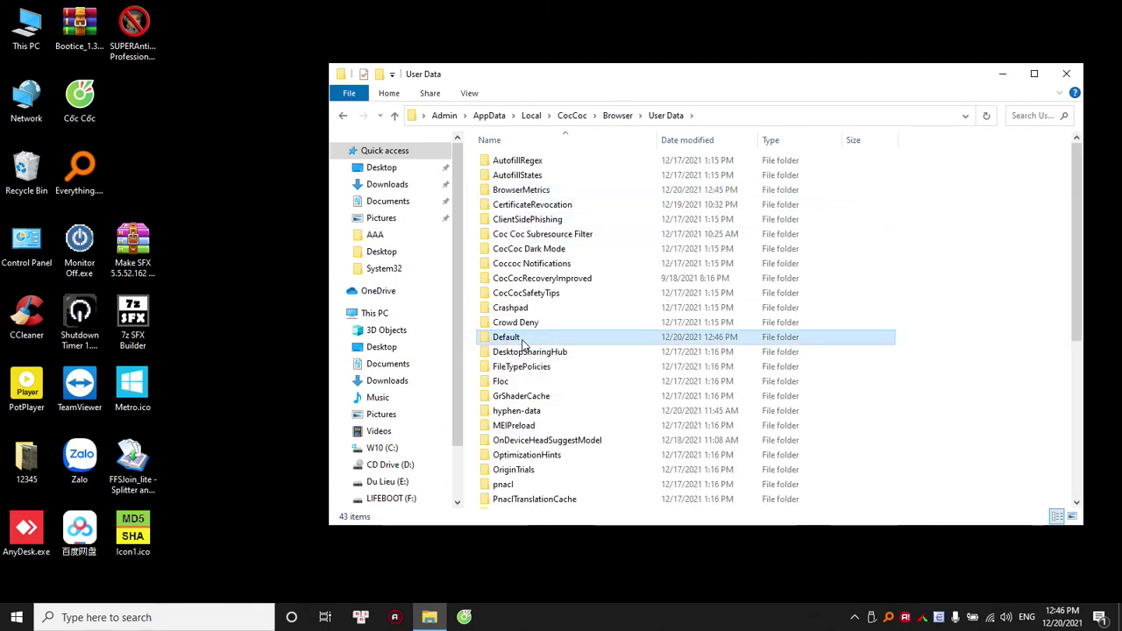
{"action": "right_click", "coordinate": [522, 341]}
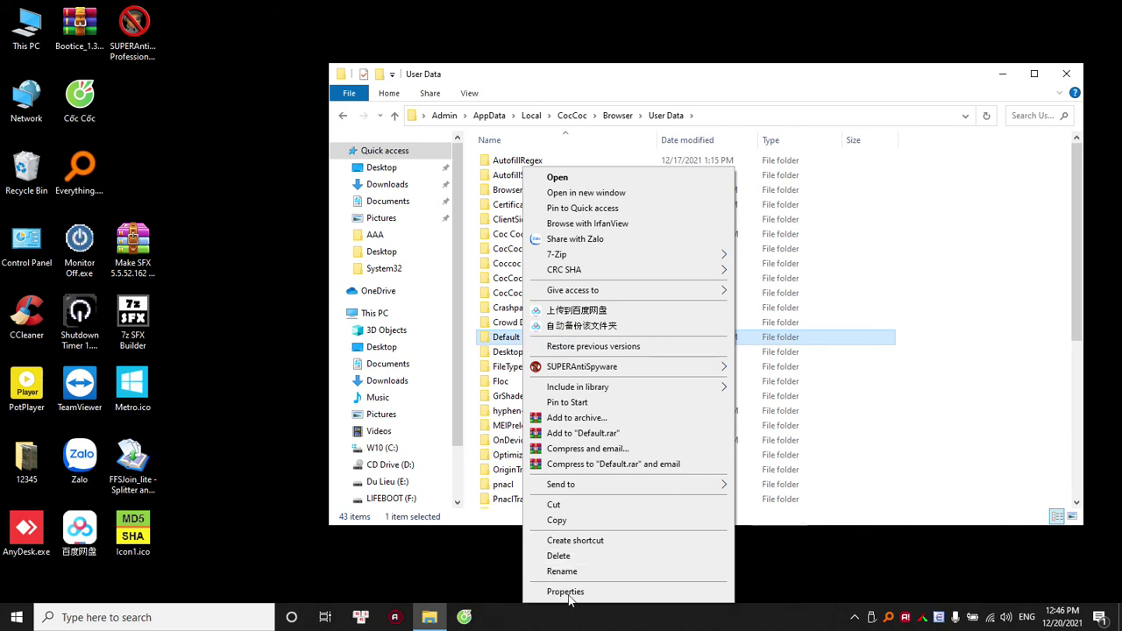
{"action": "left_click", "coordinate": [558, 520]}
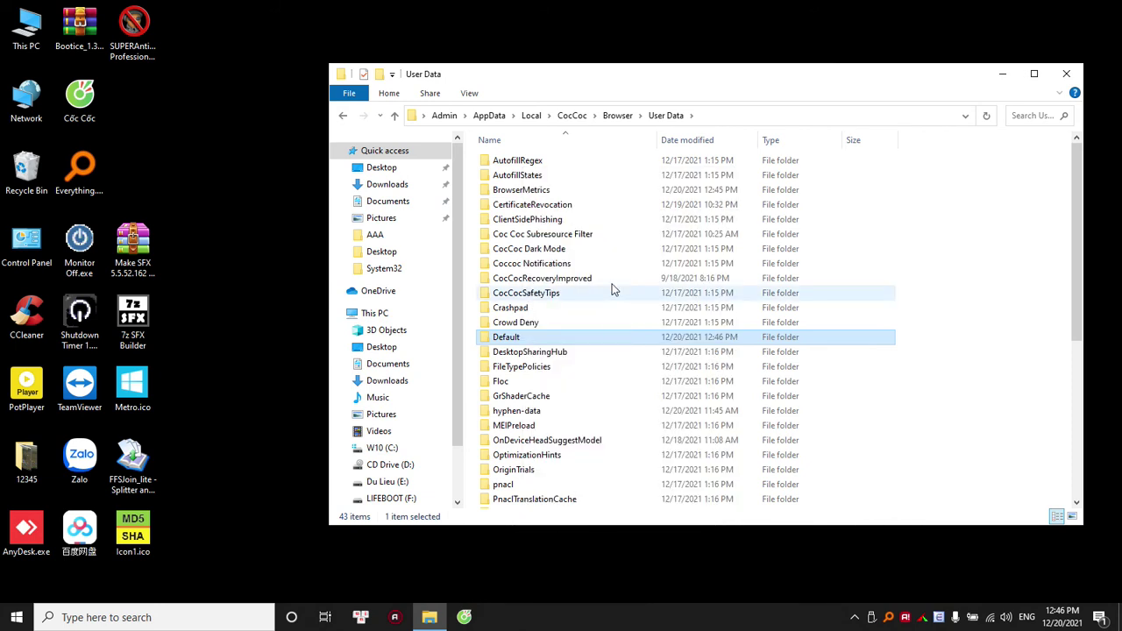
Open the Default folder in a maximized window and look through its contents
{"action": "mouse_move", "coordinate": [510, 346]}
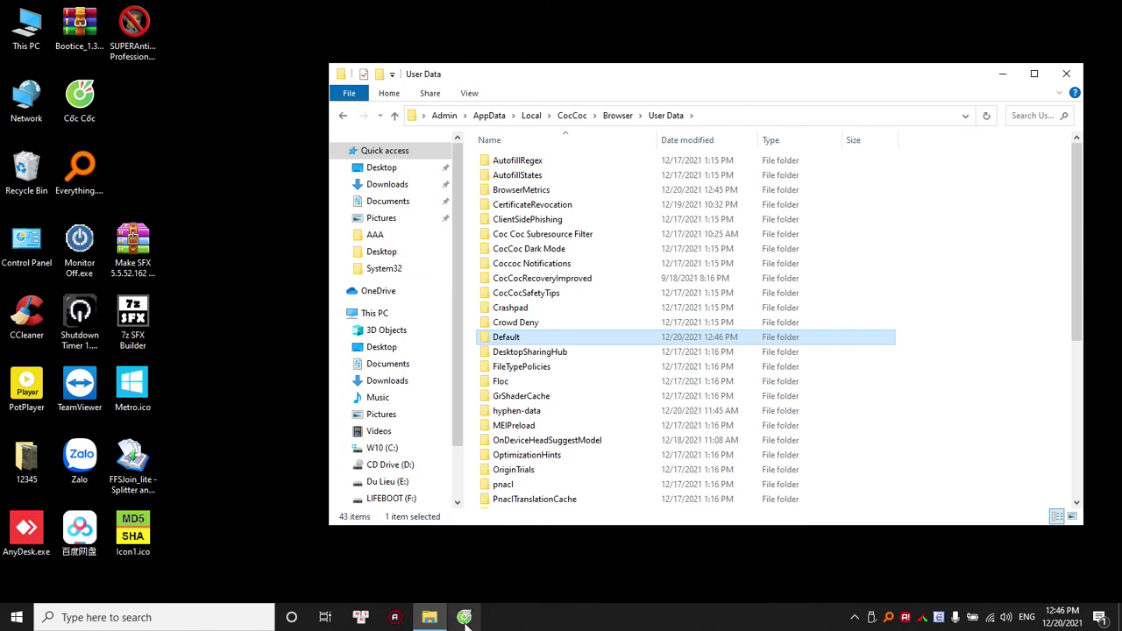
{"action": "double_click", "coordinate": [508, 338]}
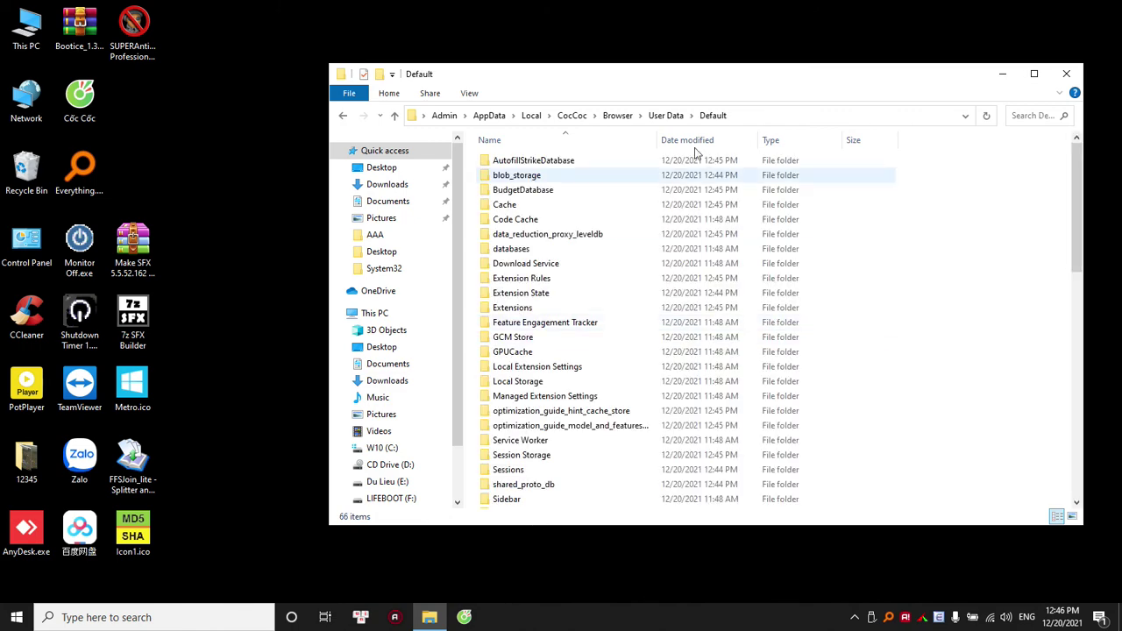
{"action": "left_click", "coordinate": [1034, 74]}
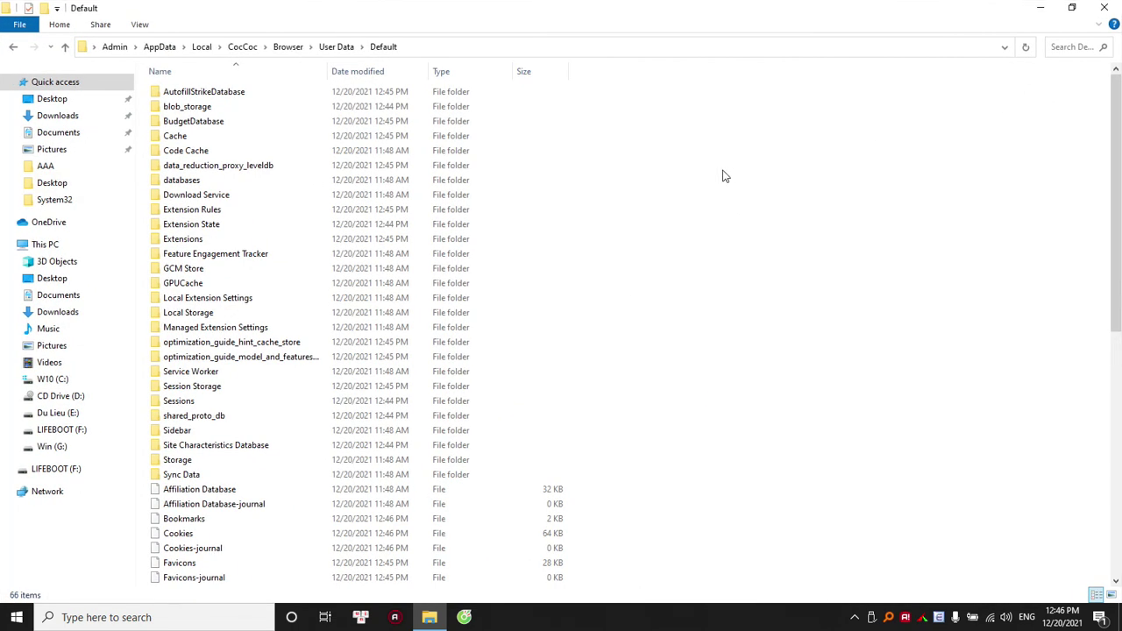
{"action": "scroll", "coordinate": [724, 177], "scroll_direction": "down", "scroll_amount": 5}
{"action": "scroll", "coordinate": [724, 179], "scroll_direction": "down", "scroll_amount": 6}
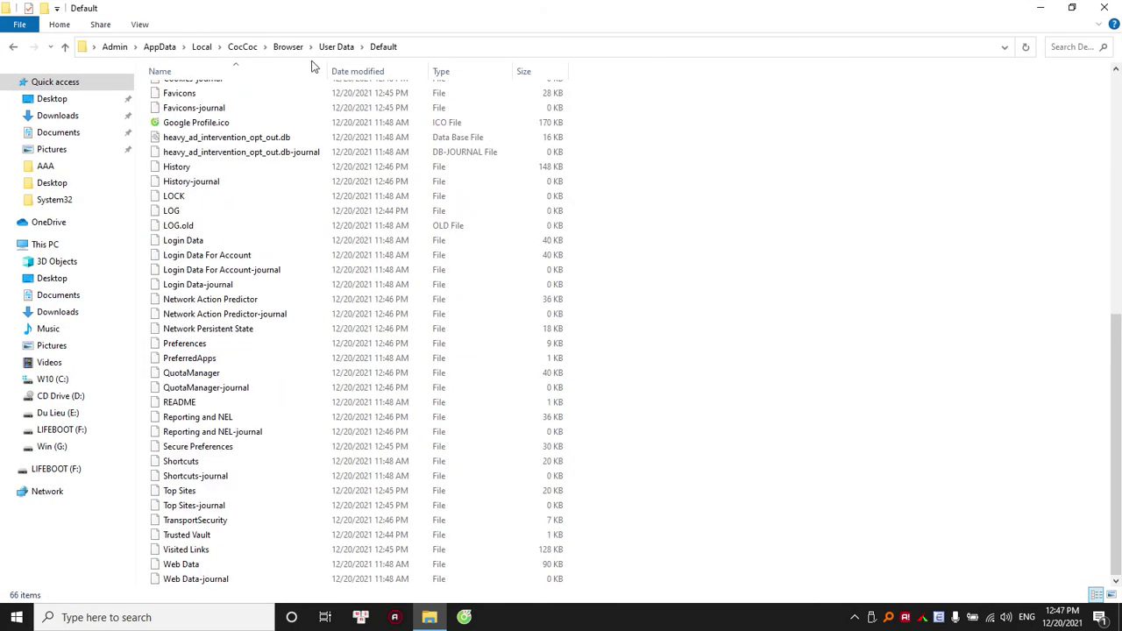
Move the Default folder out of User Data into the parent Browser folder by cutting and pasting it
{"action": "left_click", "coordinate": [337, 47]}
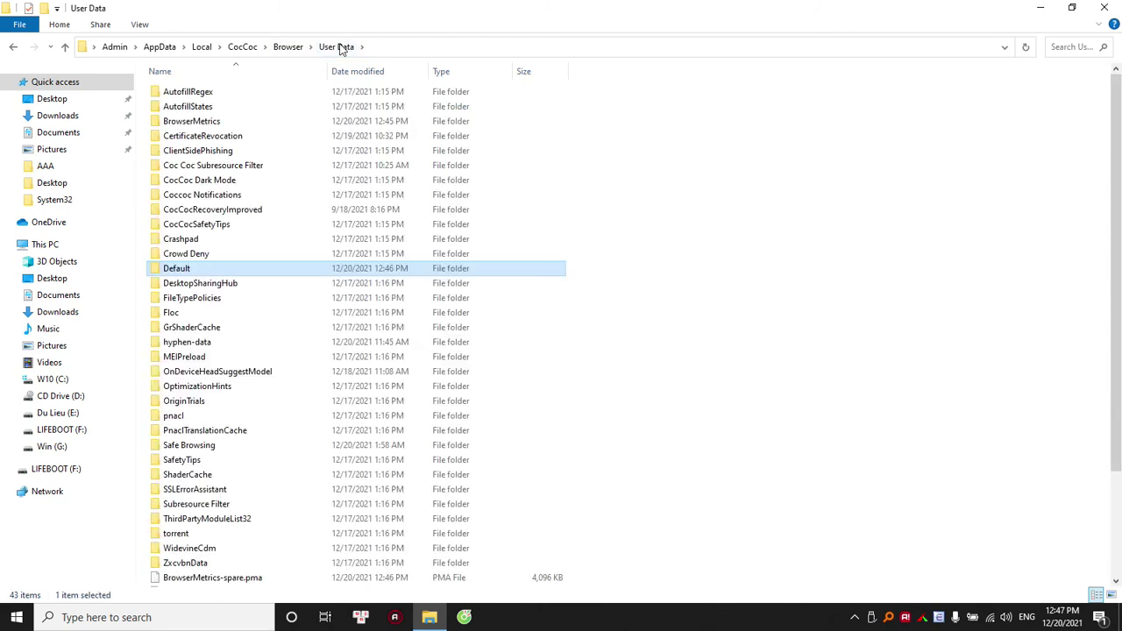
{"action": "right_click", "coordinate": [178, 273]}
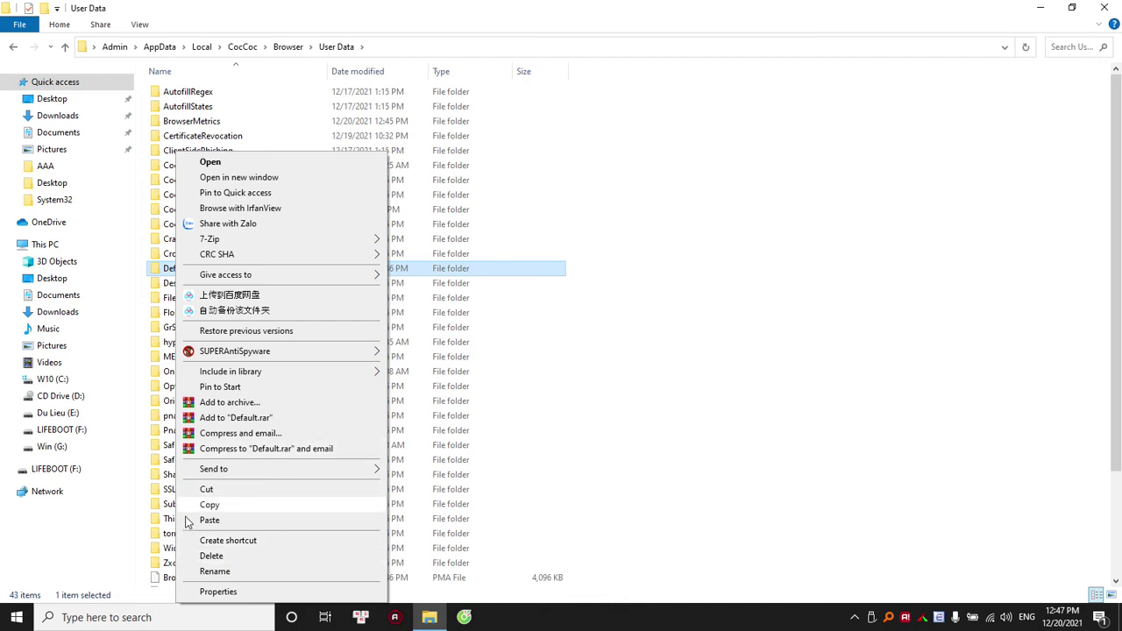
{"action": "left_click", "coordinate": [216, 493]}
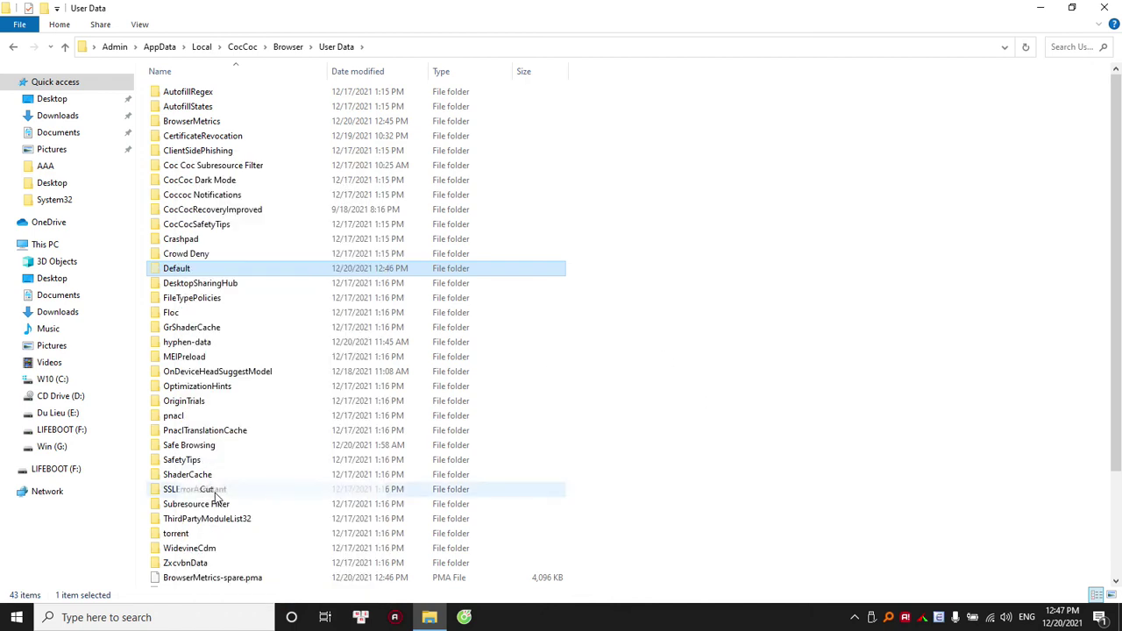
{"action": "left_click", "coordinate": [298, 47]}
{"action": "key", "text": "ctrl+v"}
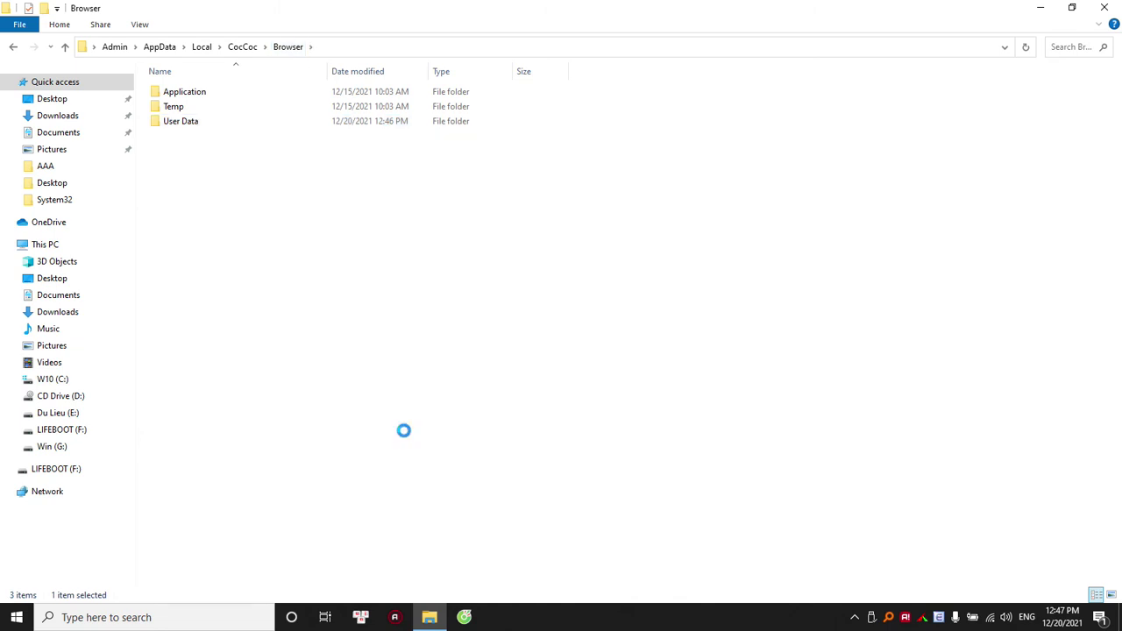
Relaunch Cốc Cốc to check its welcome and new tab pages for the ABC bookmarks folder, and close the browser with all tabs
{"action": "left_click", "coordinate": [464, 618]}
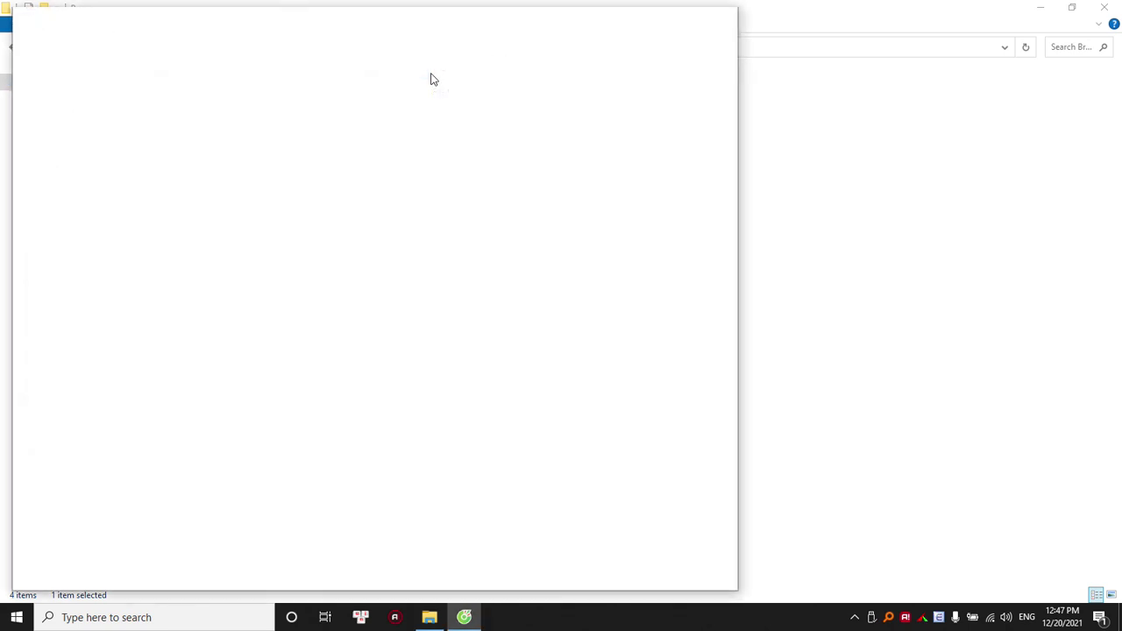
{"action": "left_click", "coordinate": [349, 26]}
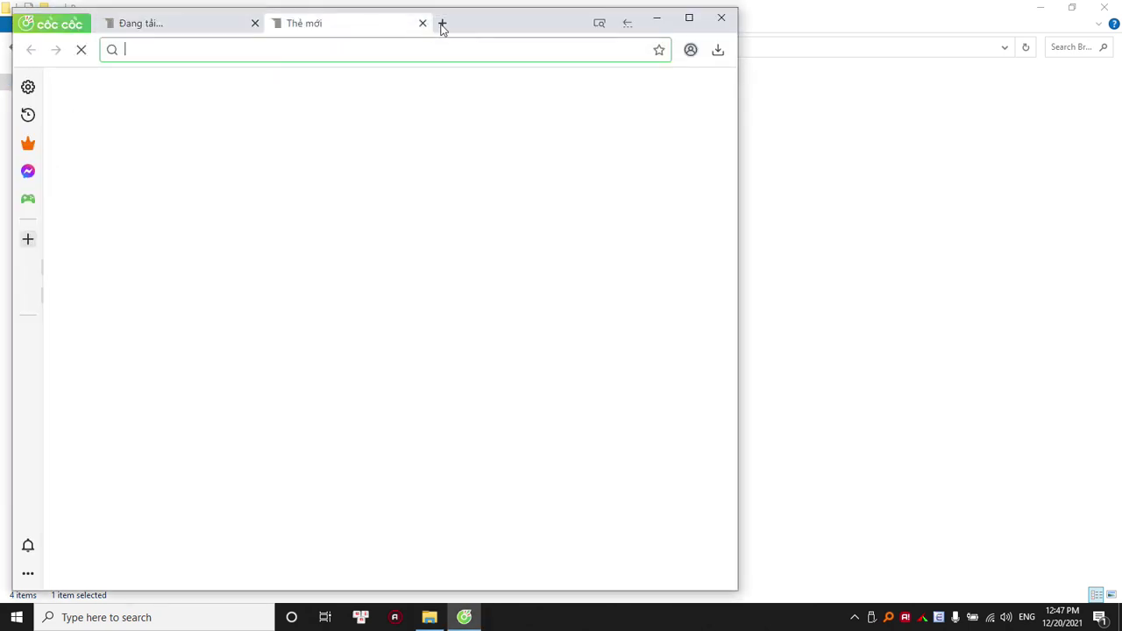
{"action": "left_click", "coordinate": [442, 23]}
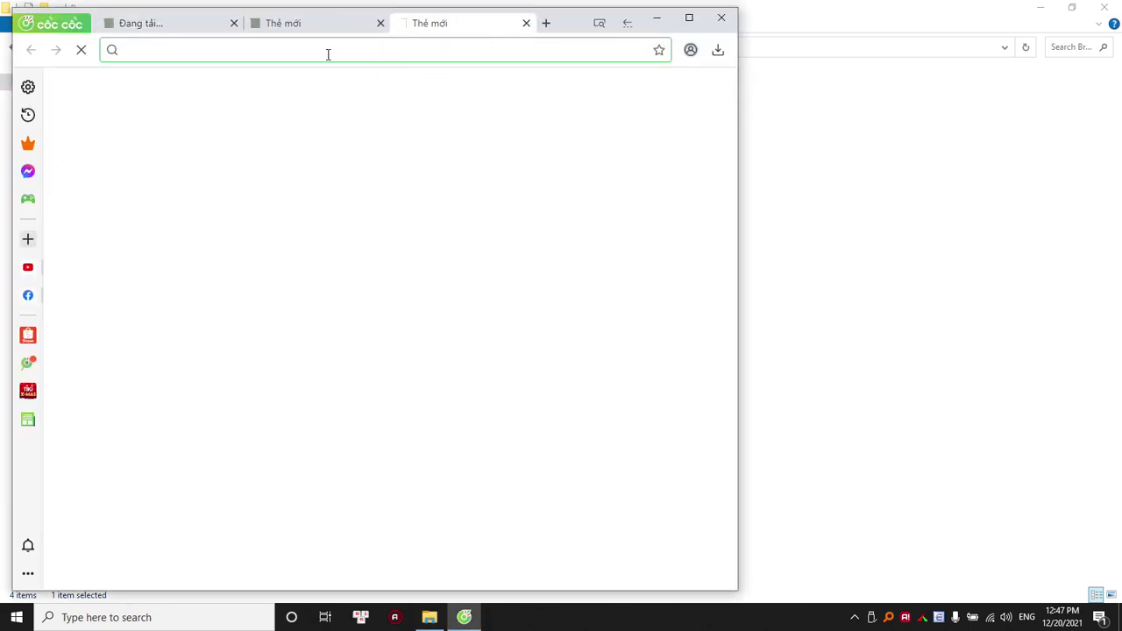
{"action": "left_click", "coordinate": [525, 24]}
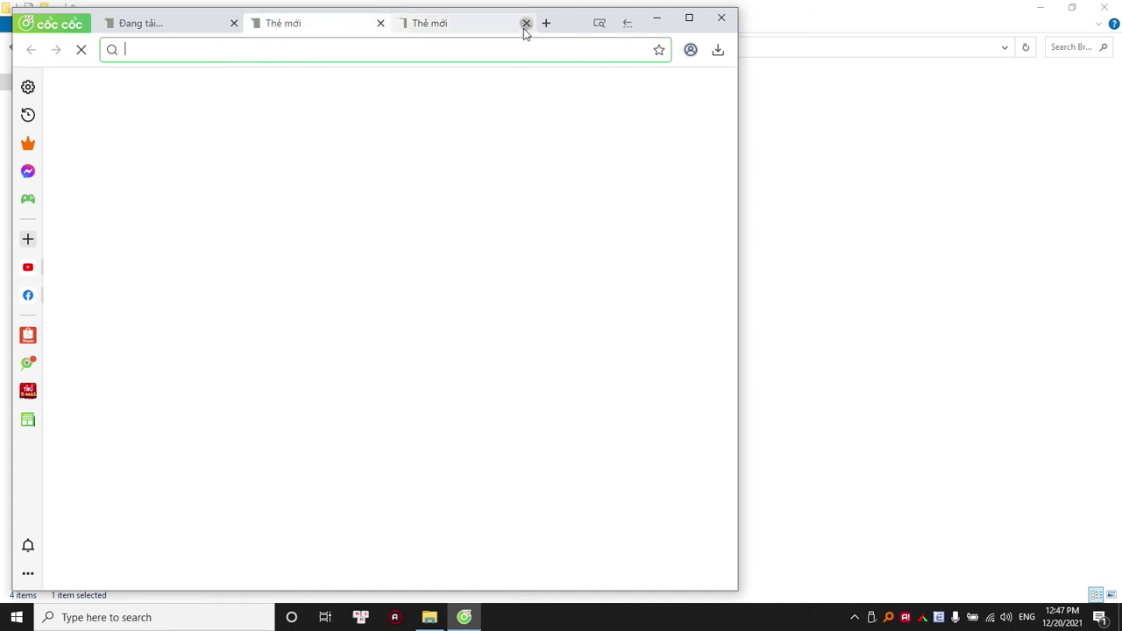
{"action": "left_click", "coordinate": [186, 32]}
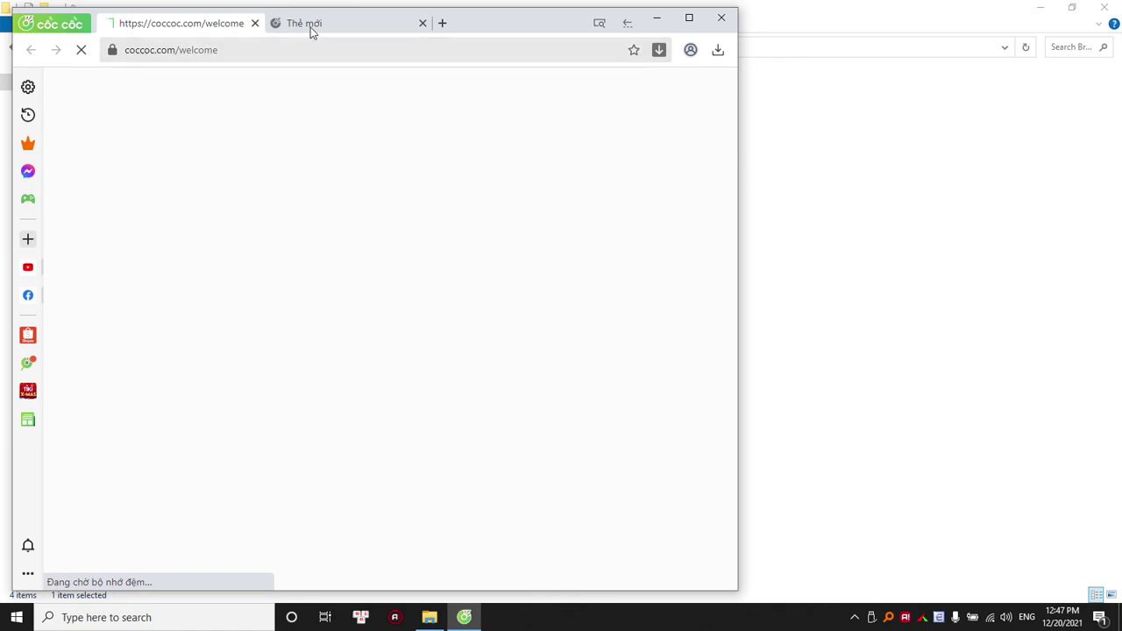
{"action": "left_click", "coordinate": [354, 26]}
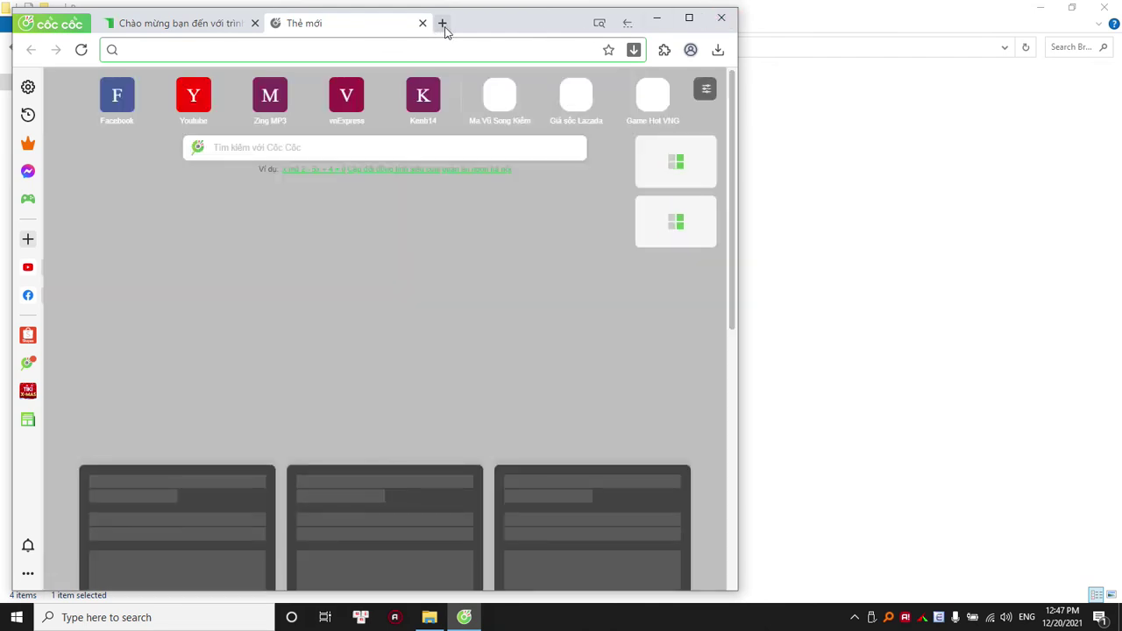
{"action": "left_click", "coordinate": [443, 25]}
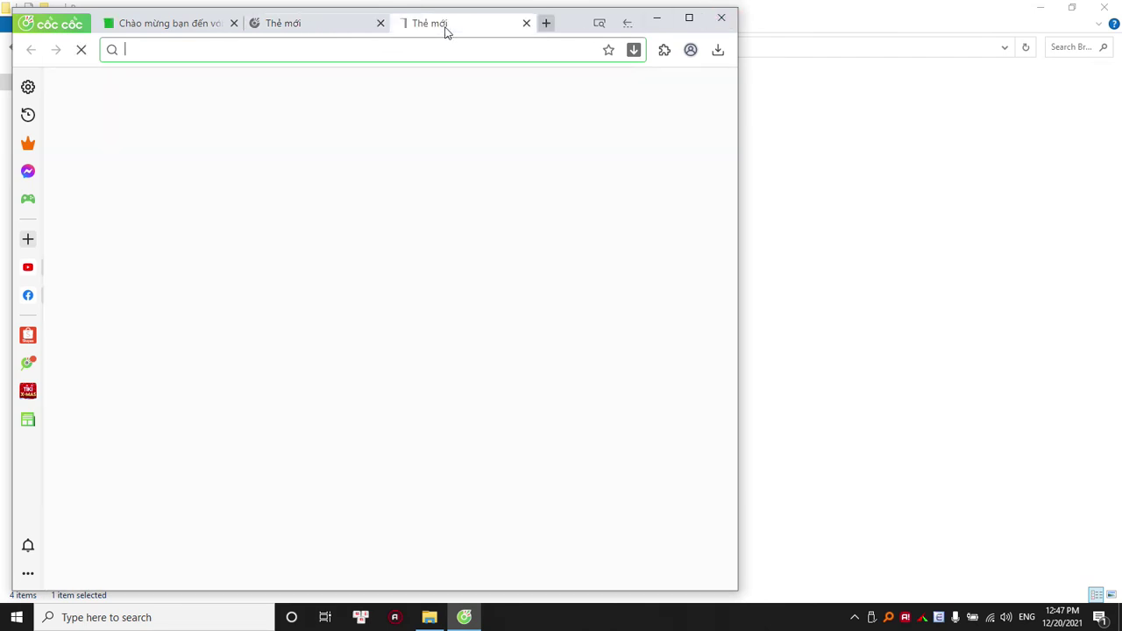
{"action": "left_click", "coordinate": [720, 18]}
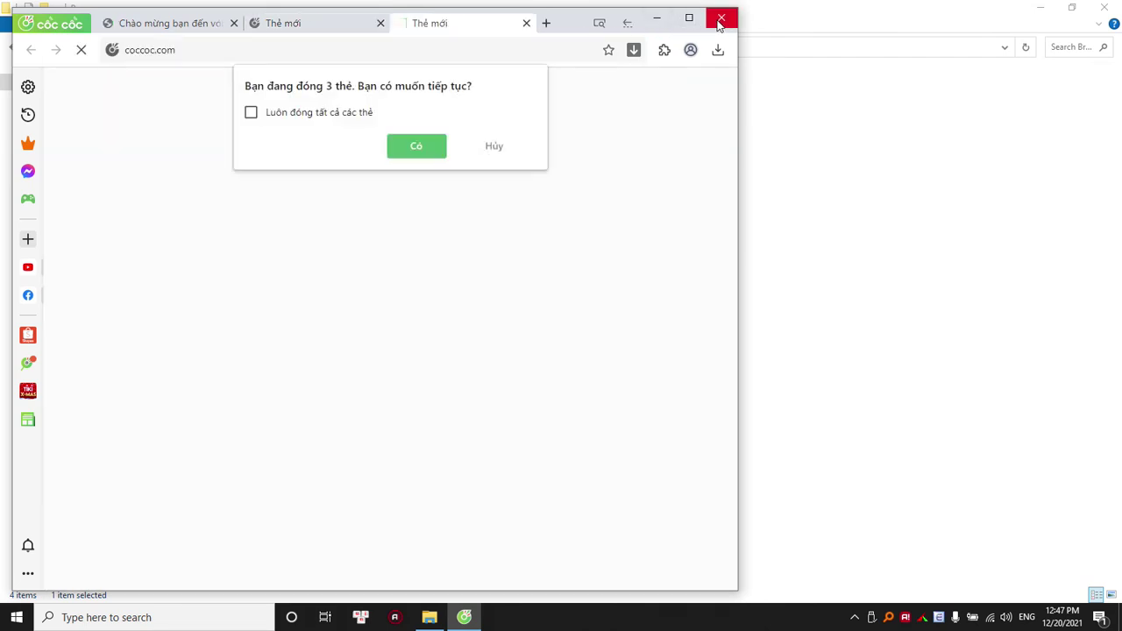
{"action": "left_click", "coordinate": [416, 145]}
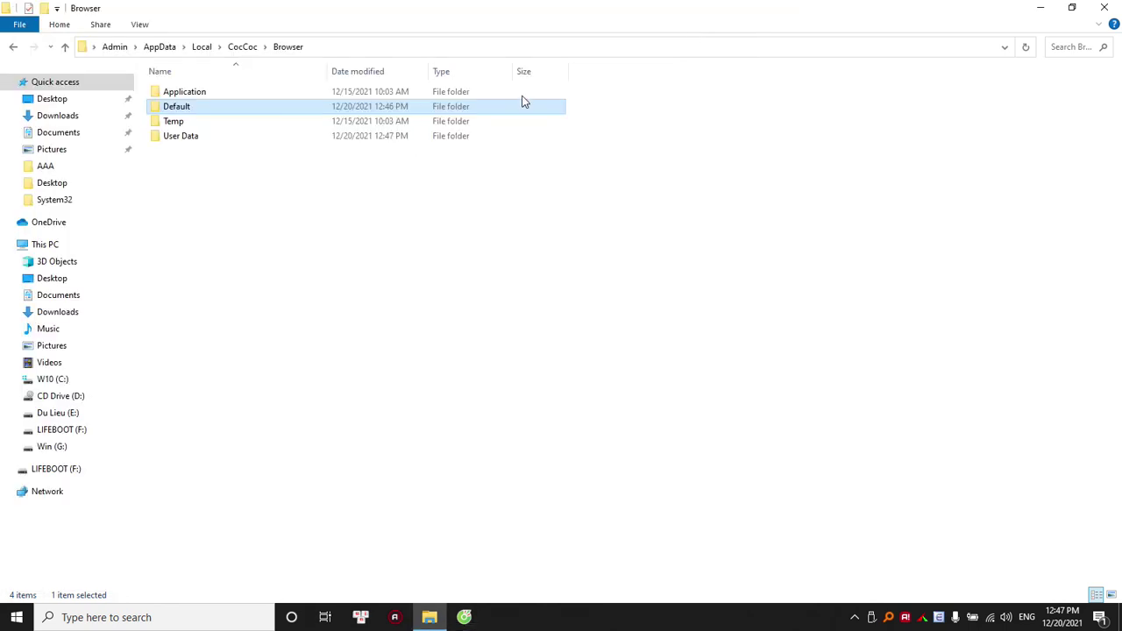
{"action": "left_click", "coordinate": [165, 191]}
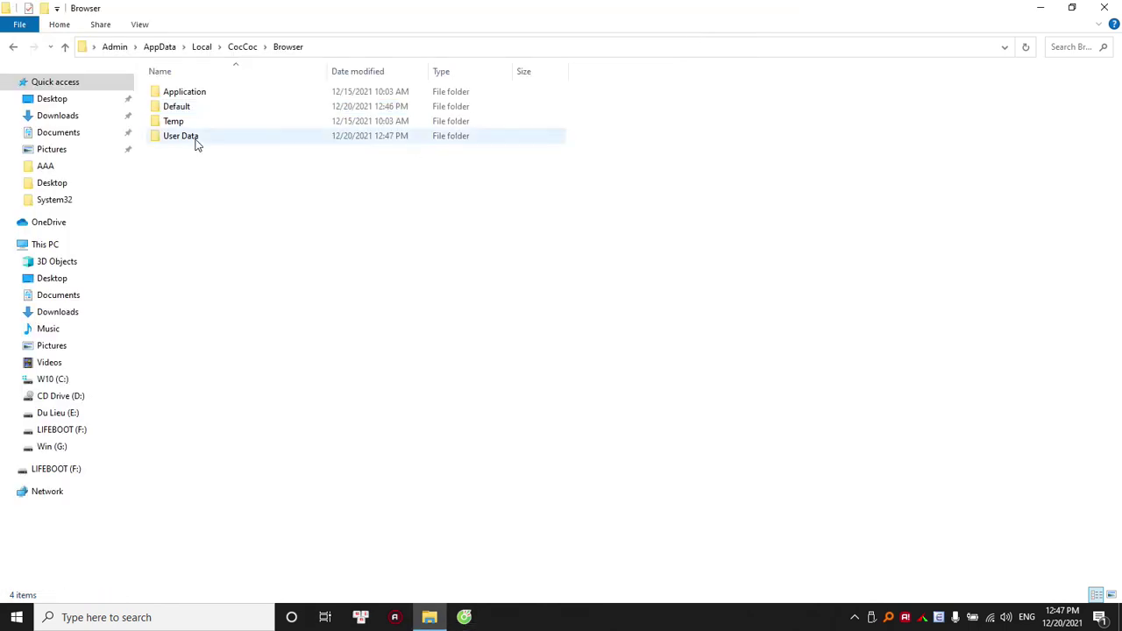
{"action": "right_click", "coordinate": [197, 145]}
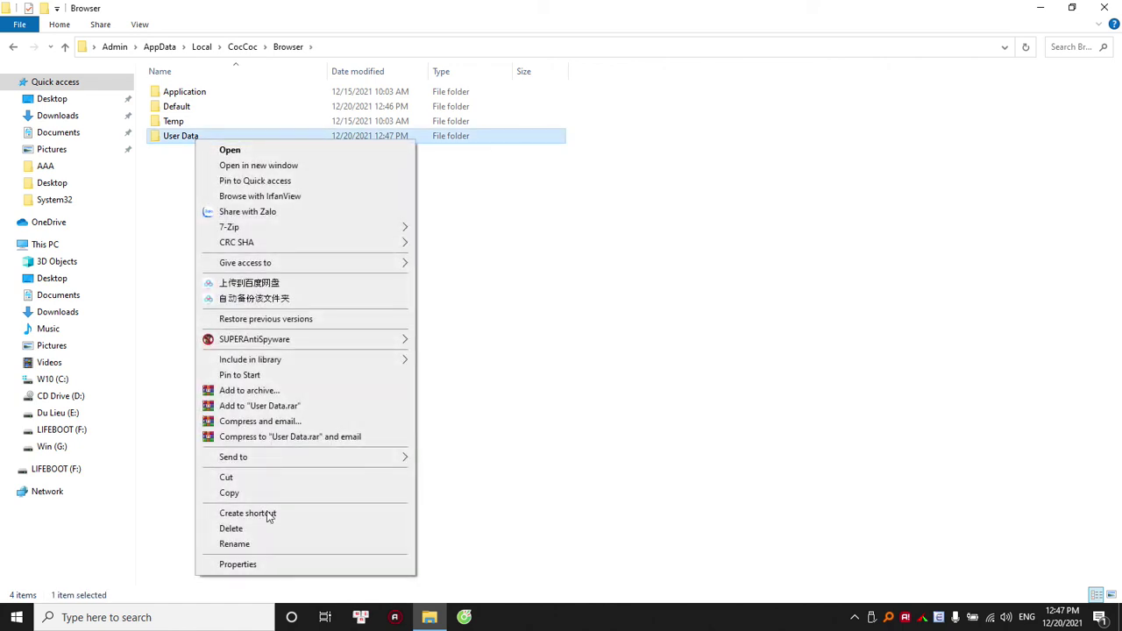
{"action": "left_click", "coordinate": [263, 493]}
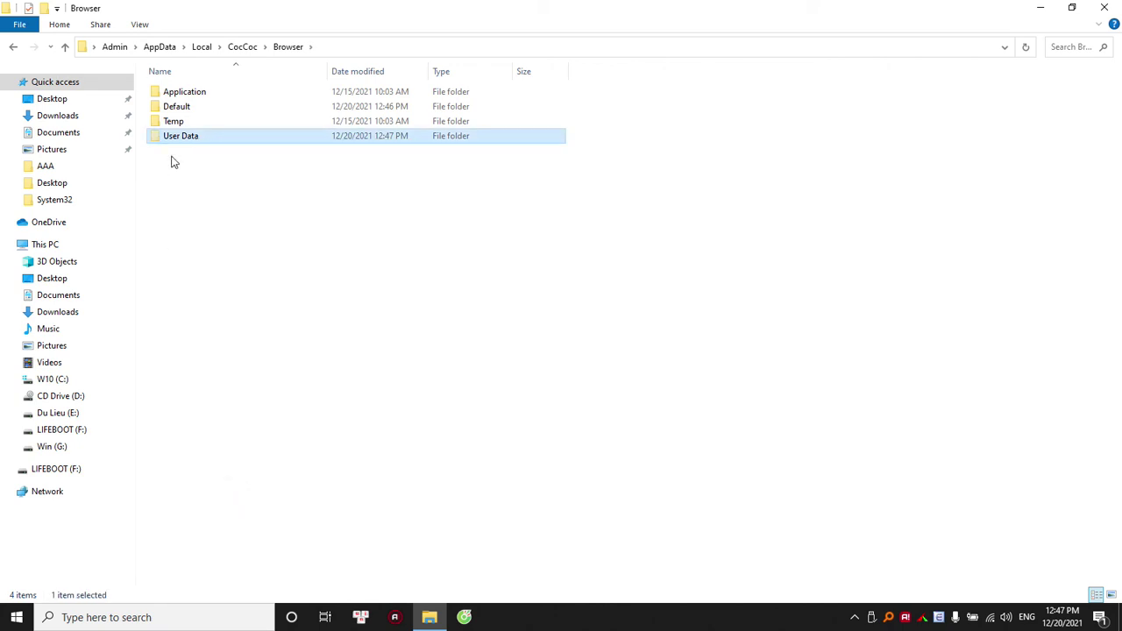
Replace the newly created Default folder in User Data by deleting it and moving the original Default folder back from Browser
{"action": "right_click", "coordinate": [180, 110]}
{"action": "left_click", "coordinate": [229, 464]}
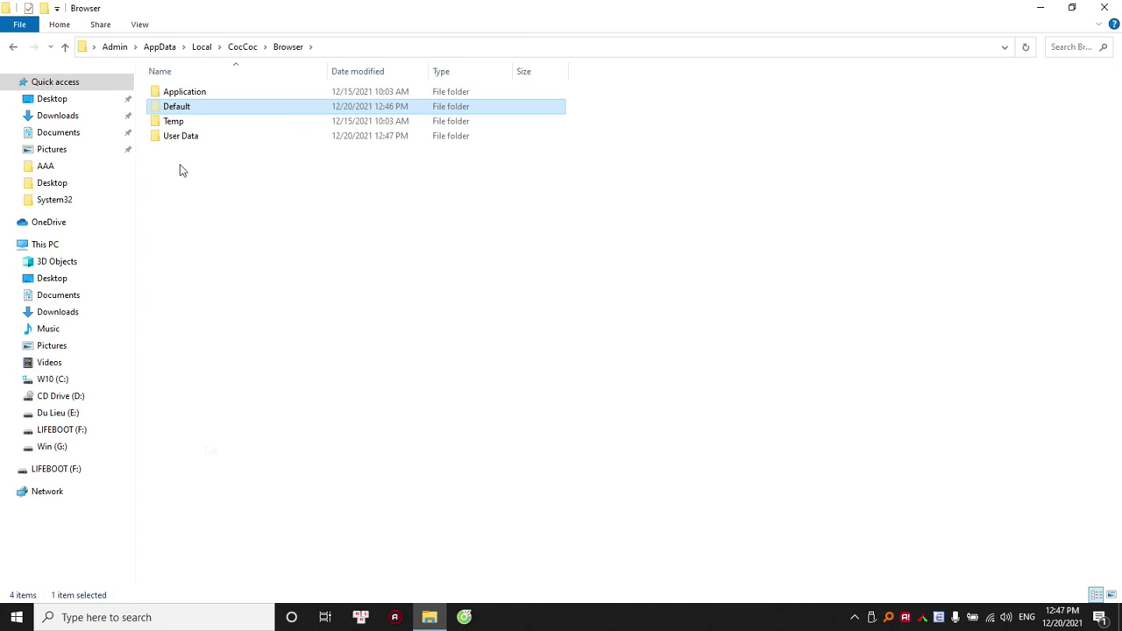
{"action": "double_click", "coordinate": [187, 135]}
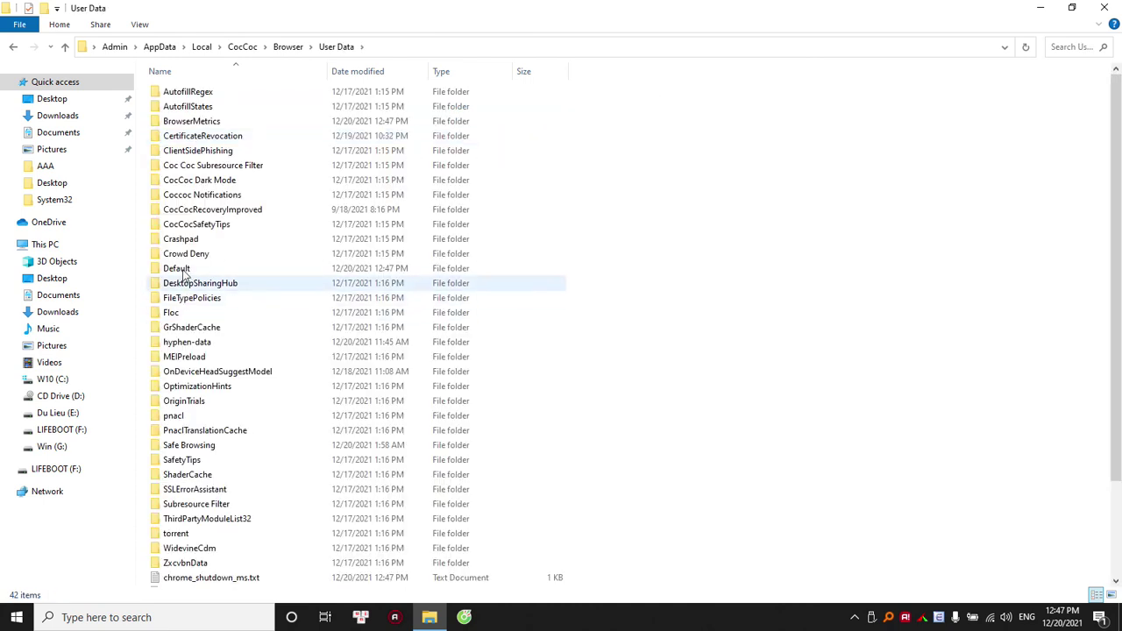
{"action": "right_click", "coordinate": [183, 270]}
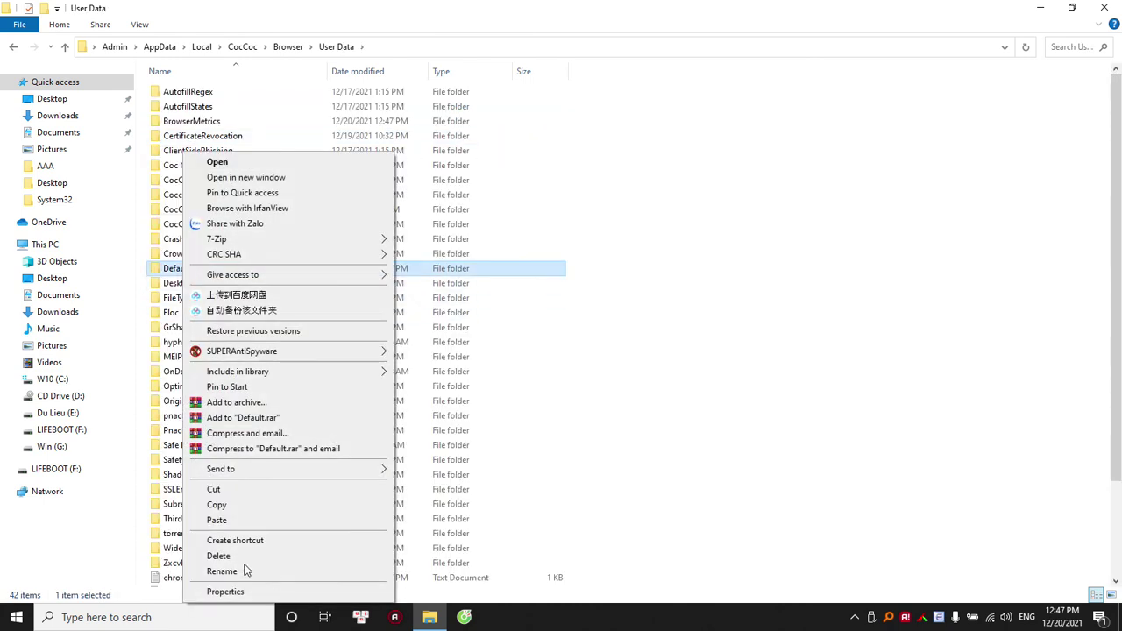
{"action": "left_click", "coordinate": [219, 559]}
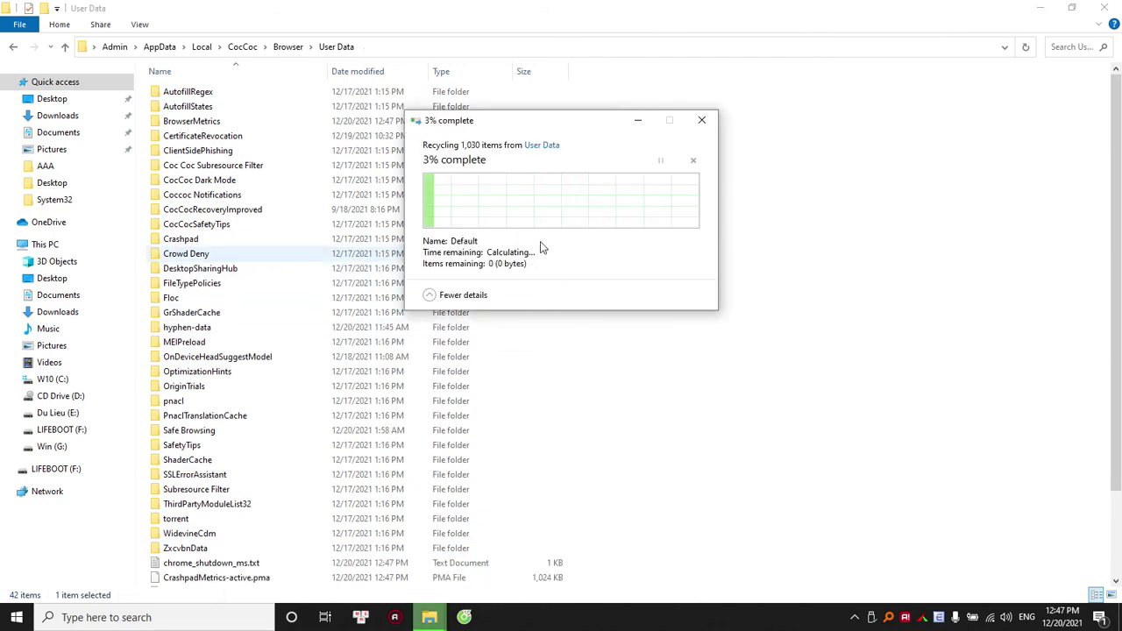
{"action": "right_click", "coordinate": [675, 323]}
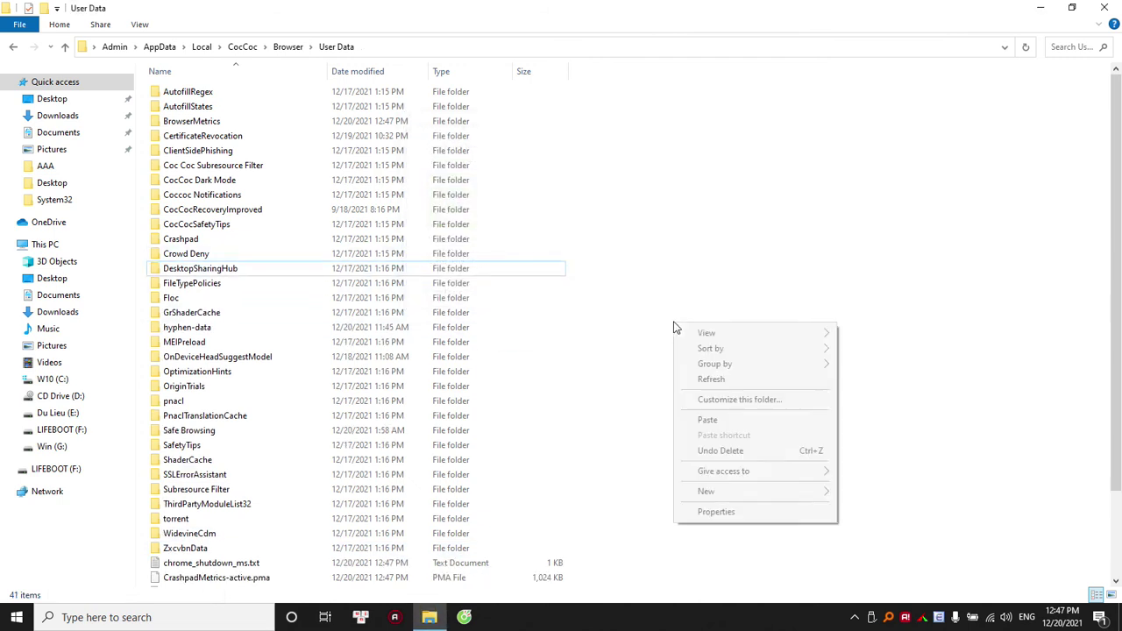
{"action": "left_click", "coordinate": [709, 420]}
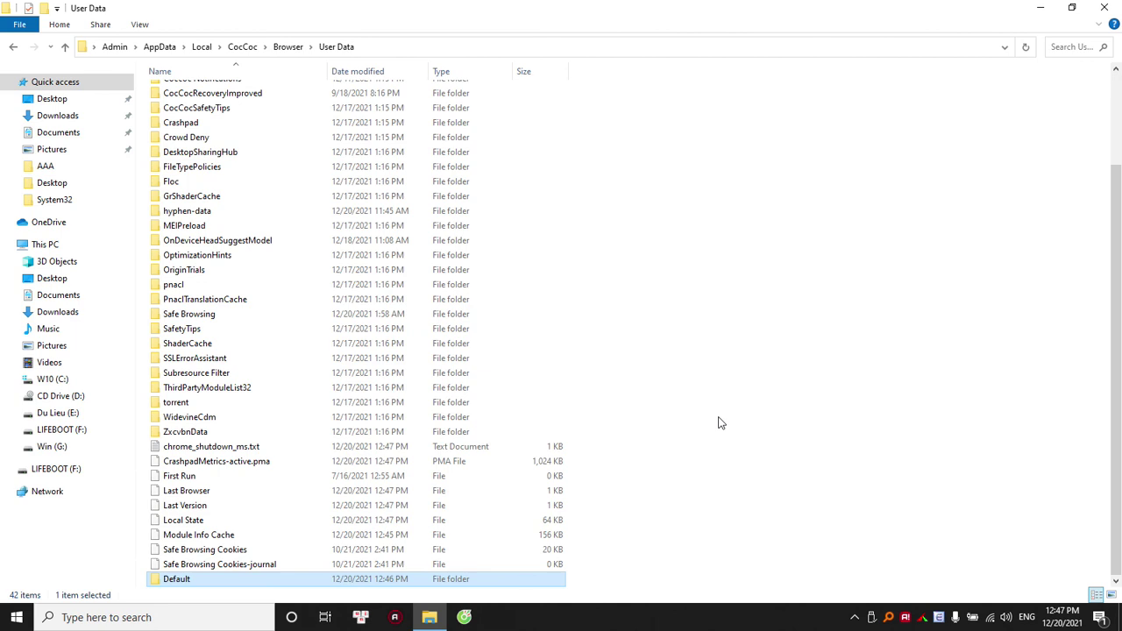
Launch Cốc Cốc again, check the sites inside the ABC bookmarks folder, and close the browser
{"action": "left_click", "coordinate": [465, 617]}
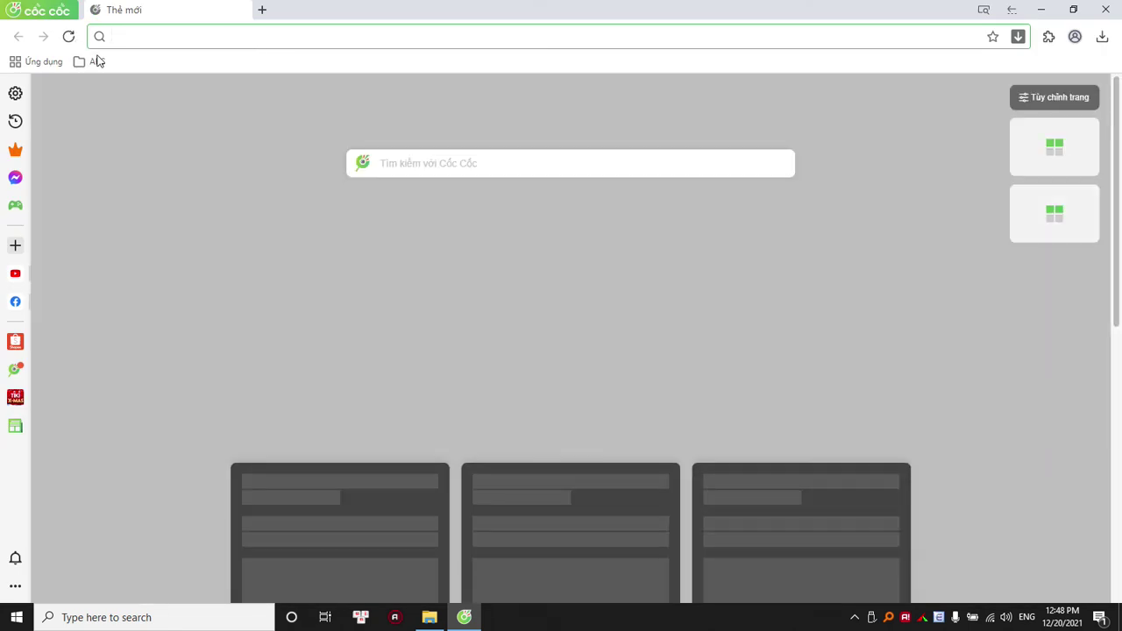
{"action": "left_click", "coordinate": [93, 62]}
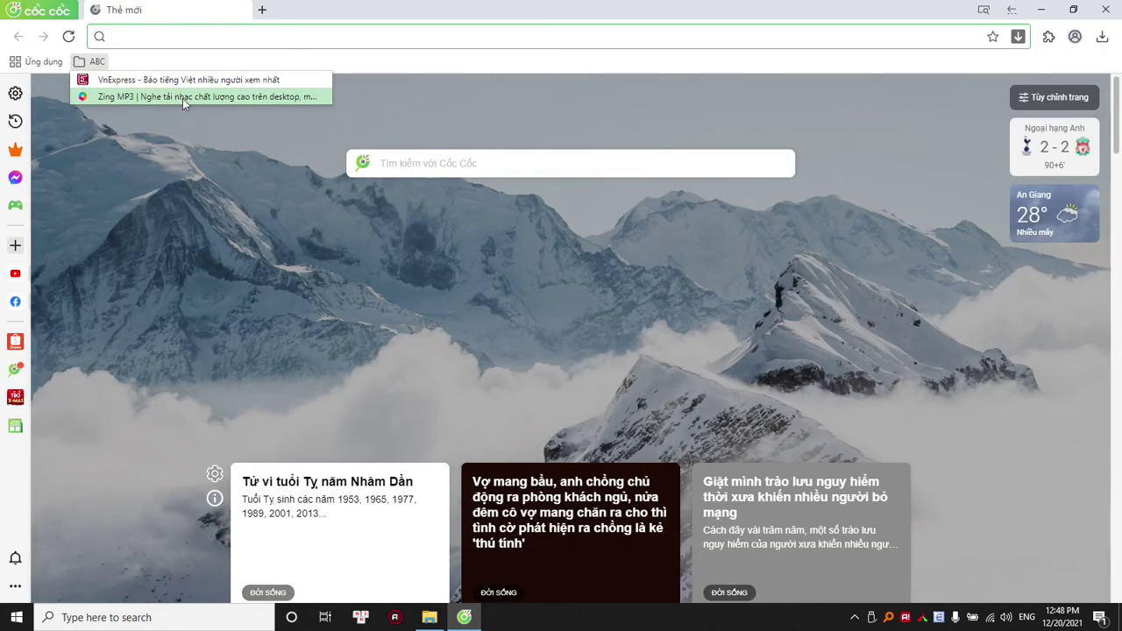
{"action": "key", "text": "Escape"}
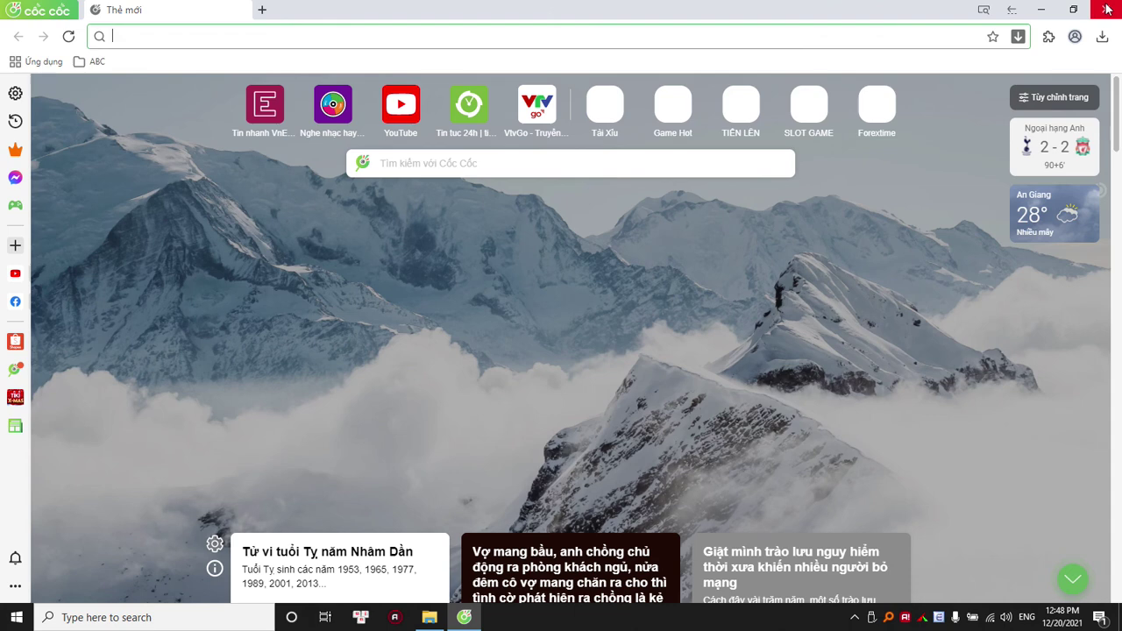
{"action": "left_click", "coordinate": [1107, 9]}
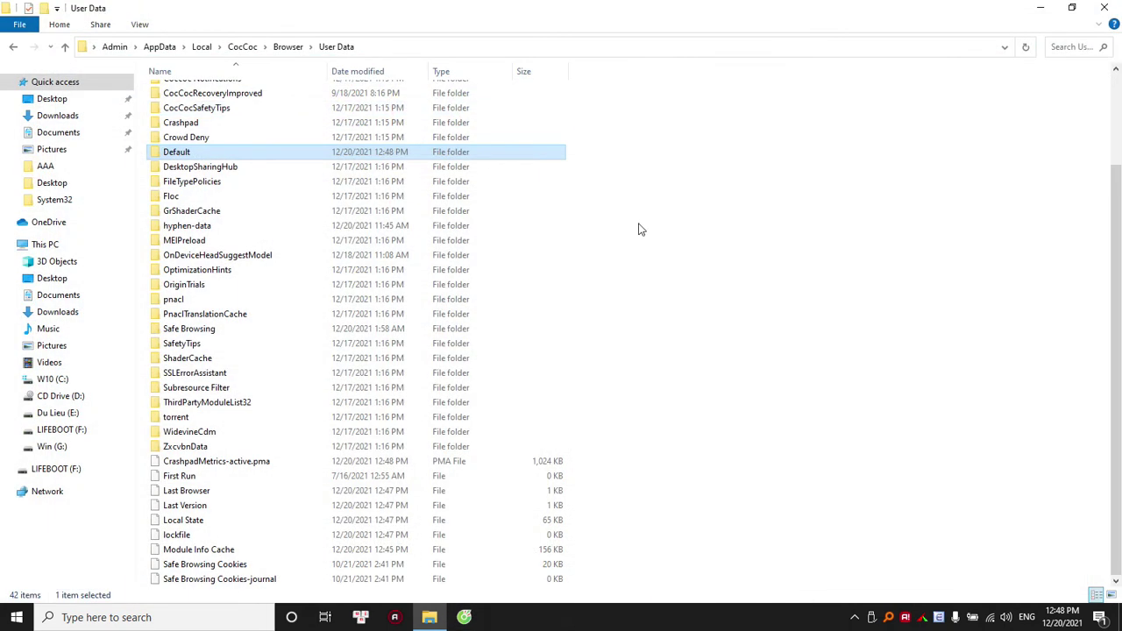
Go from User Data up to the Browser folder and check its contents
{"action": "left_click", "coordinate": [639, 228]}
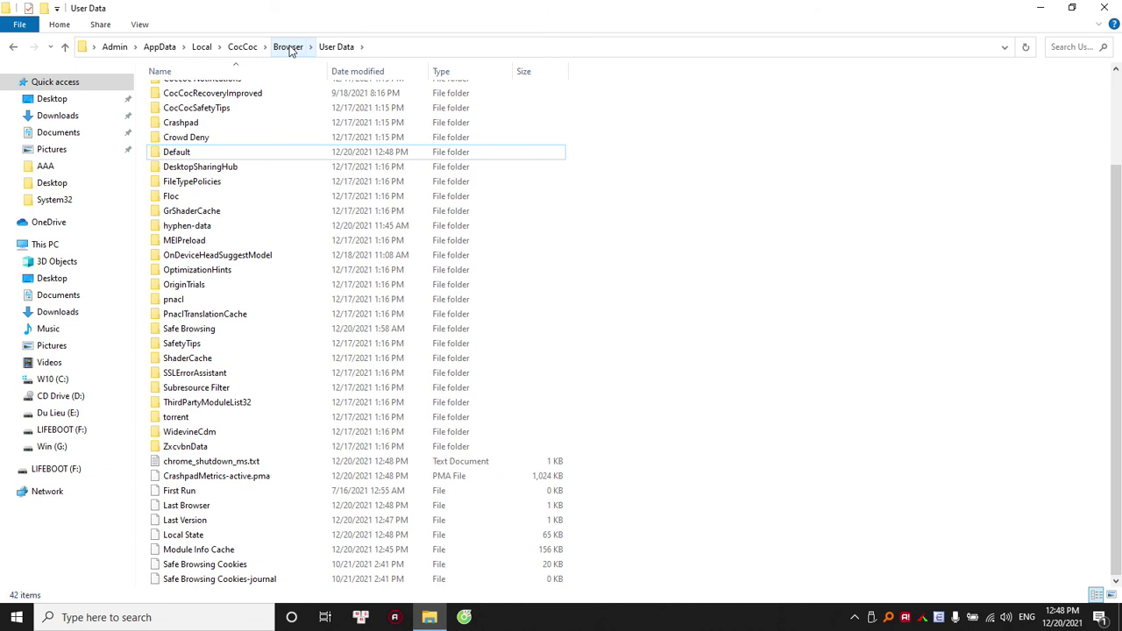
{"action": "left_click", "coordinate": [288, 48]}
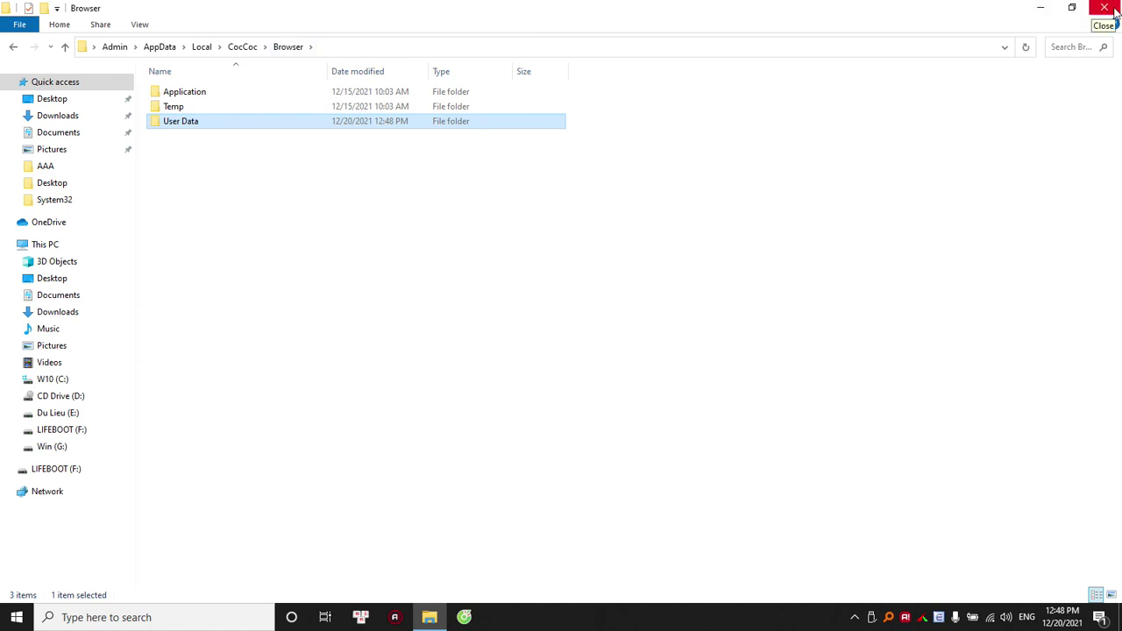
{"action": "left_click", "coordinate": [638, 272]}
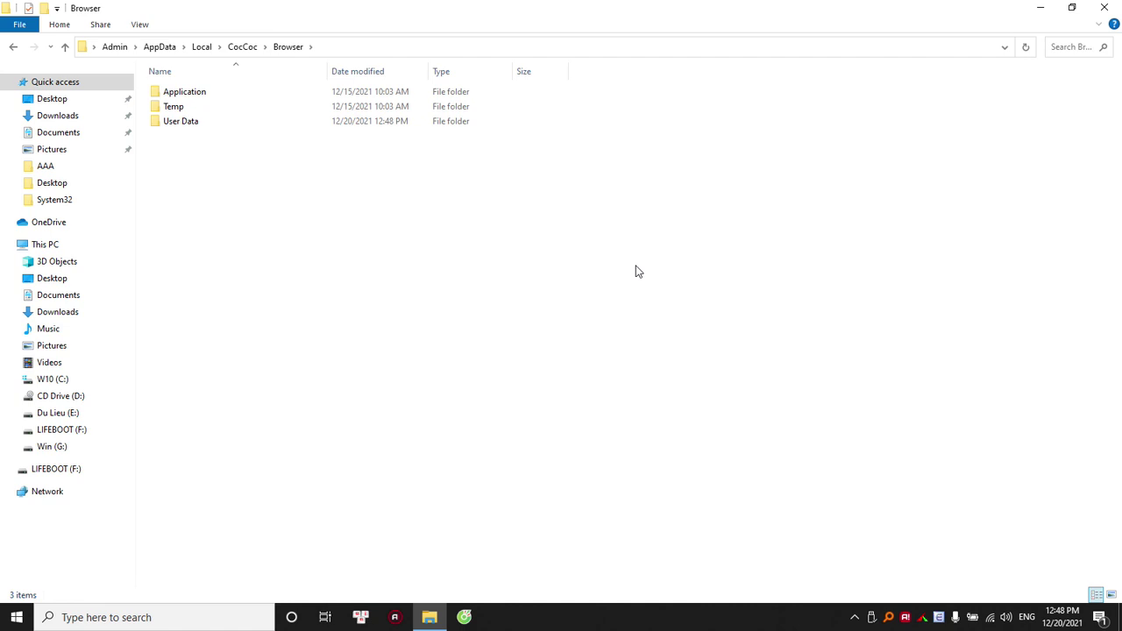
Show the desktop and empty the Recycle Bin
{"action": "key", "text": "super+d"}
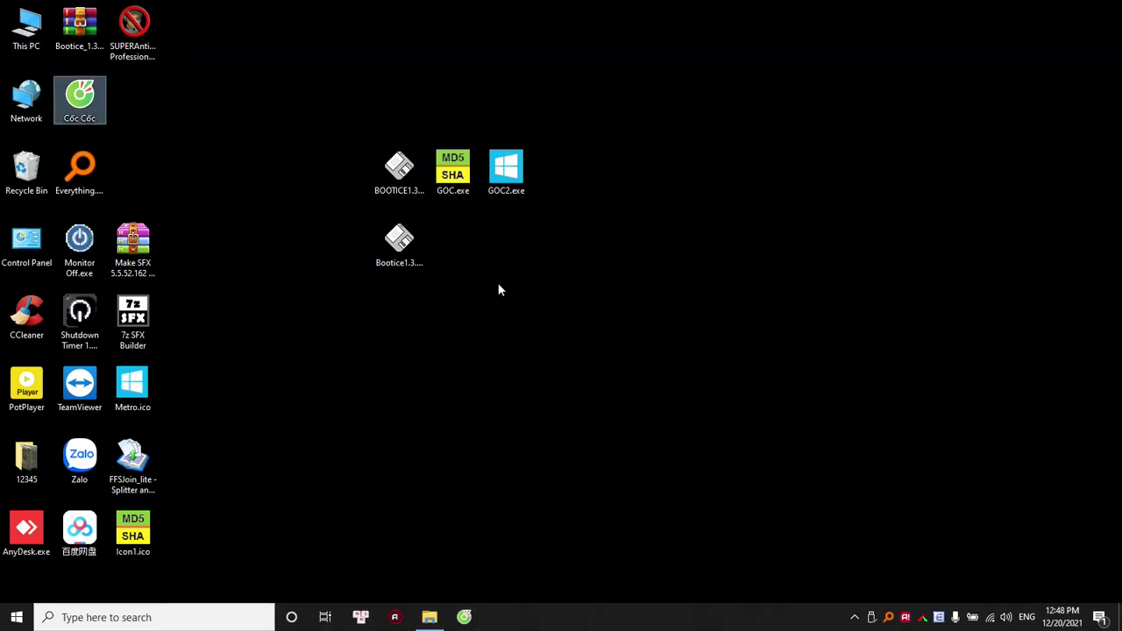
{"action": "right_click", "coordinate": [35, 188]}
{"action": "left_click", "coordinate": [92, 213]}
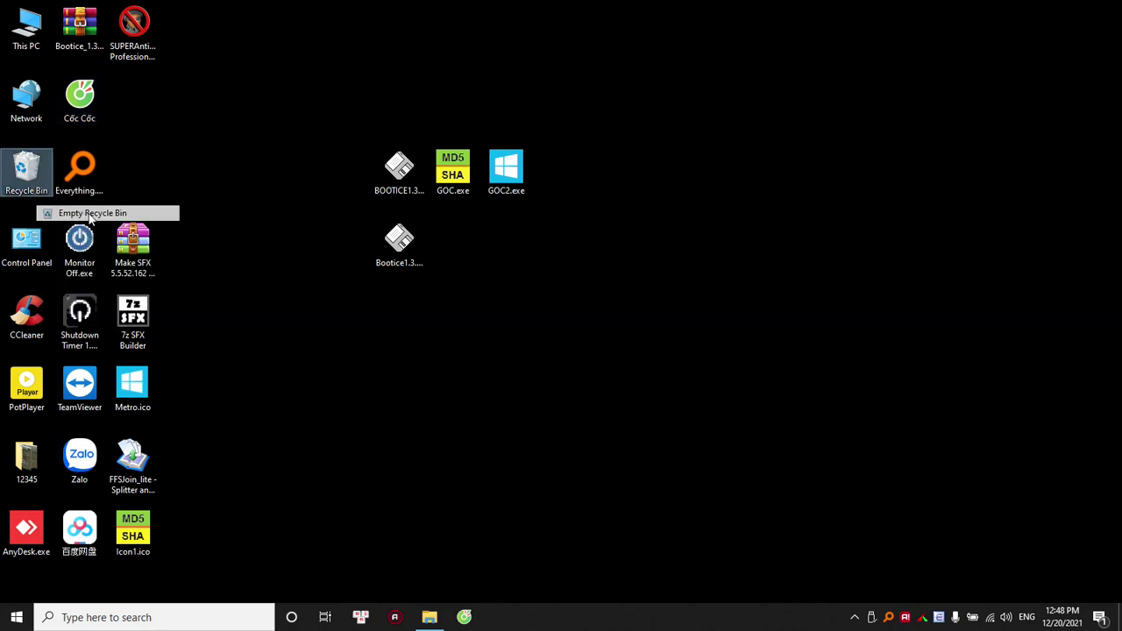
{"action": "left_click", "coordinate": [619, 323]}
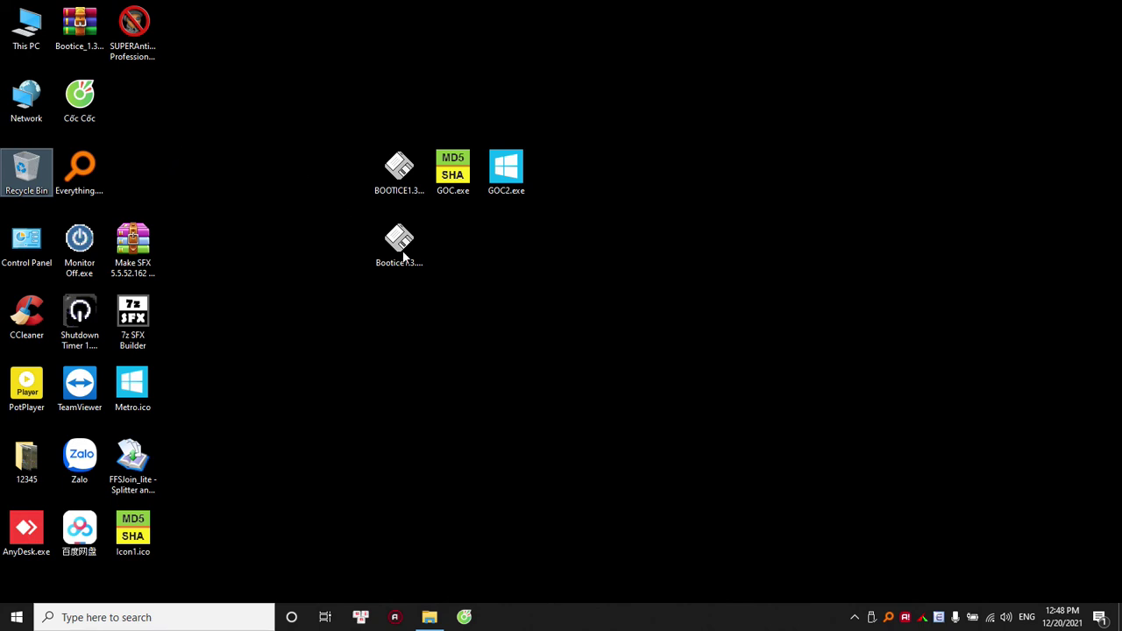
Rearrange the desktop icons: Bootice1.3.4x64_x86.exe beside the other Bootice file, Icon1.ico beside Cốc Cốc, and FFSJoin_lite directly below Icon1.ico
{"action": "left_click_drag", "start_coordinate": [403, 255], "coordinate": [346, 180]}
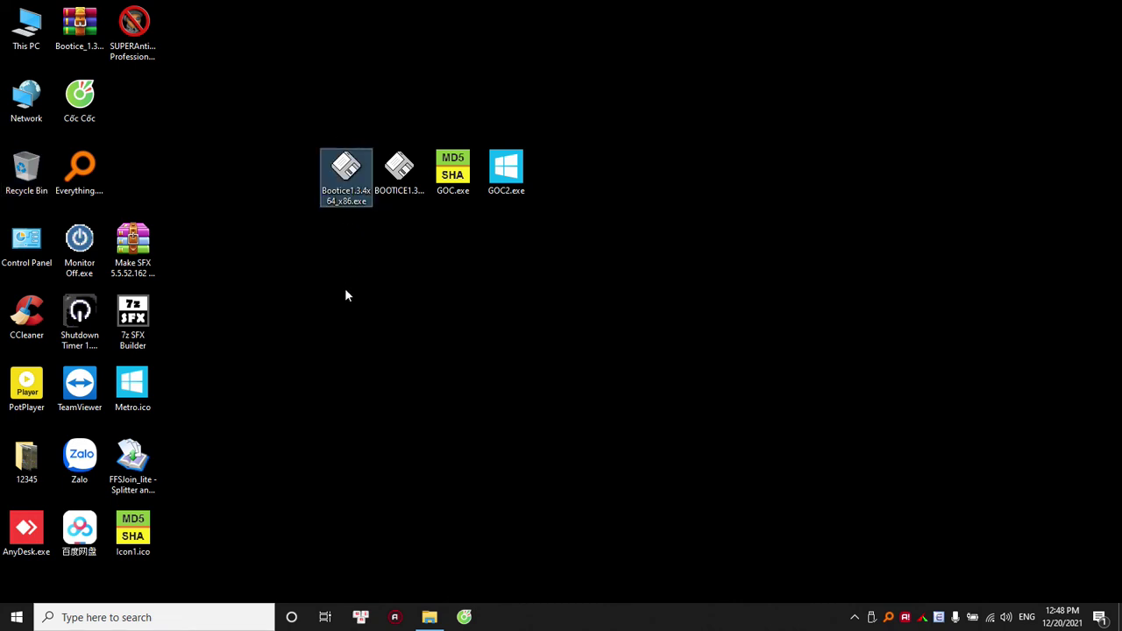
{"action": "left_click", "coordinate": [253, 191]}
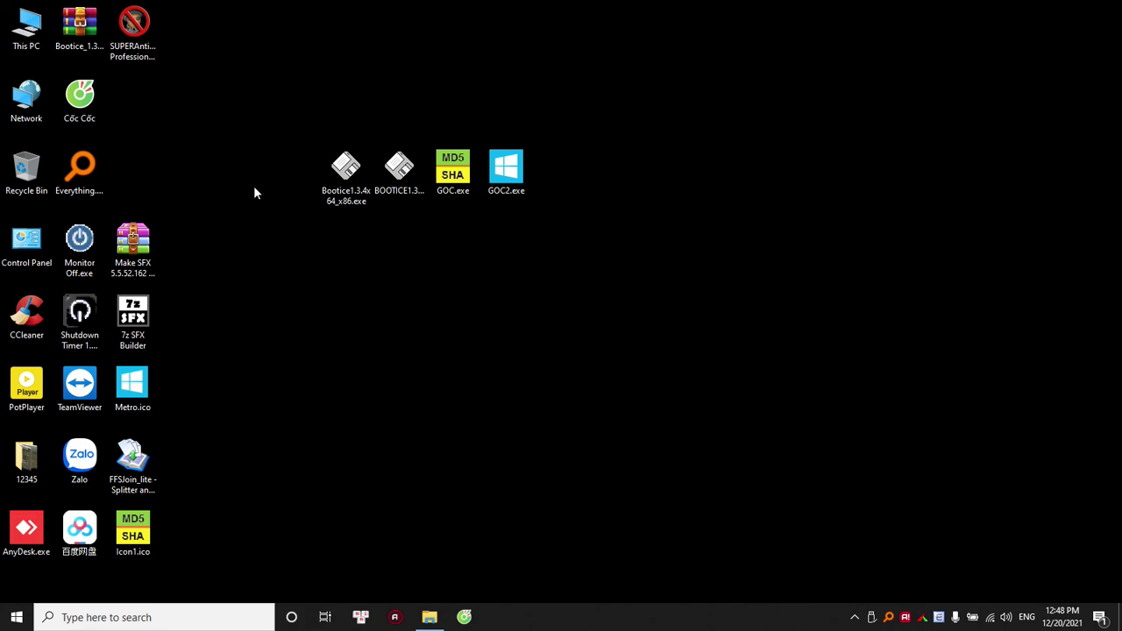
{"action": "left_click_drag", "start_coordinate": [132, 530], "coordinate": [133, 103]}
{"action": "left_click_drag", "start_coordinate": [133, 480], "coordinate": [146, 195]}
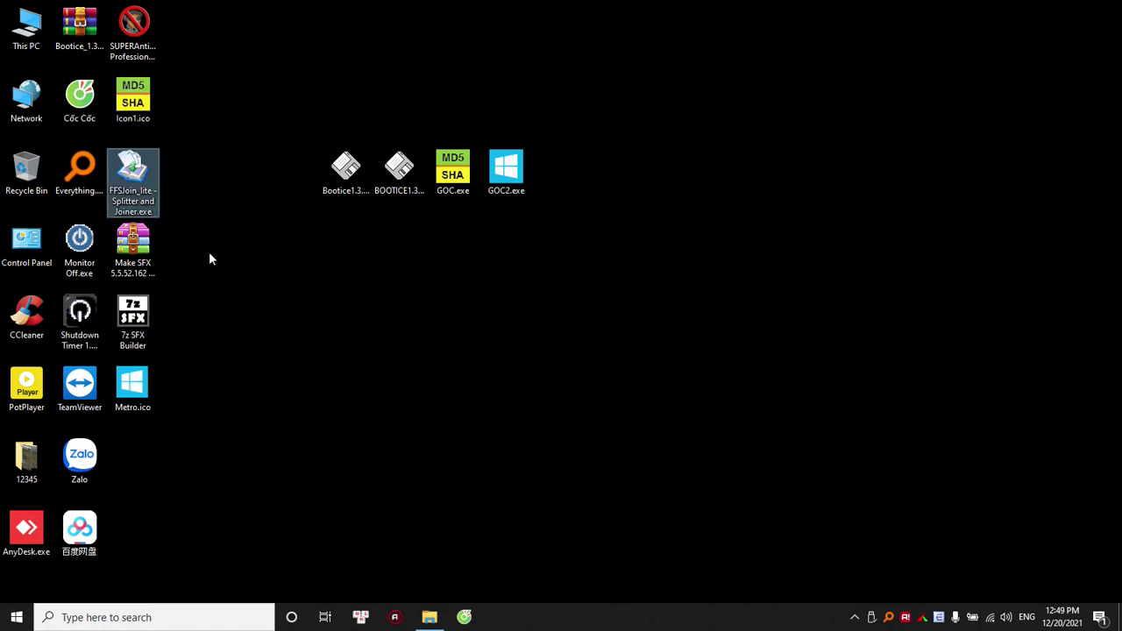
{"action": "left_click", "coordinate": [210, 257]}
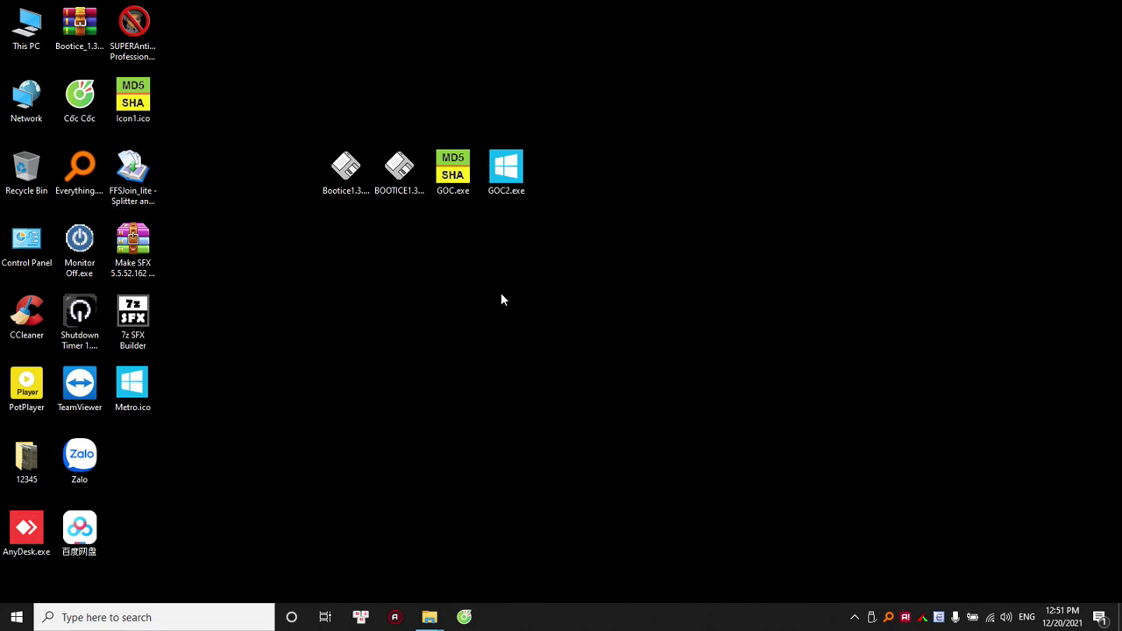
{"action": "key", "text": "Right"}
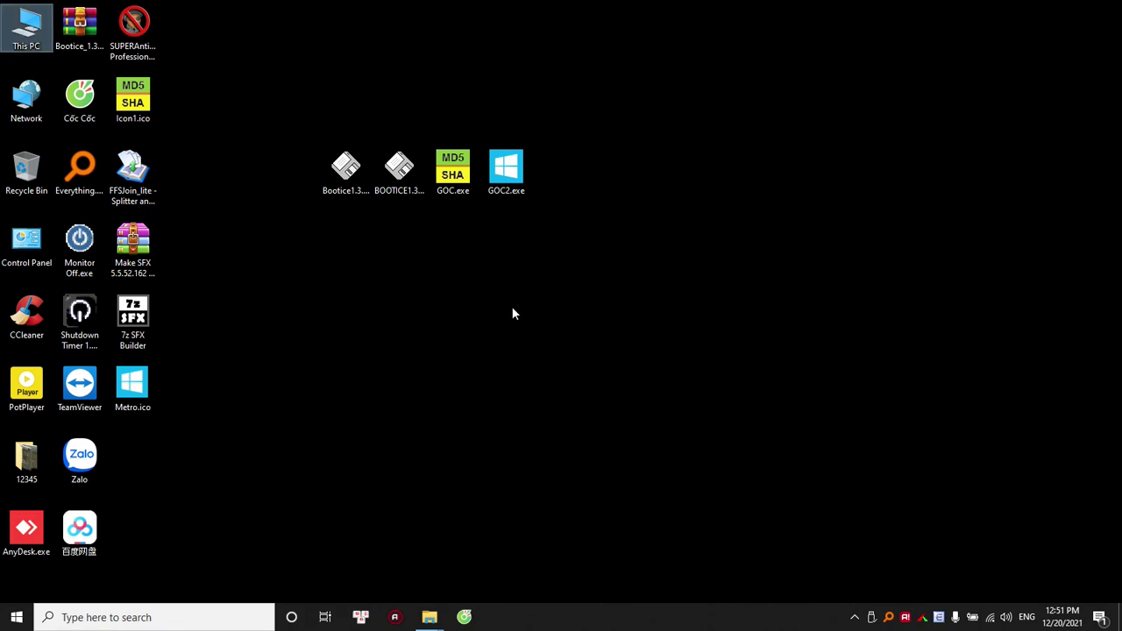
{"action": "left_click", "coordinate": [543, 344]}
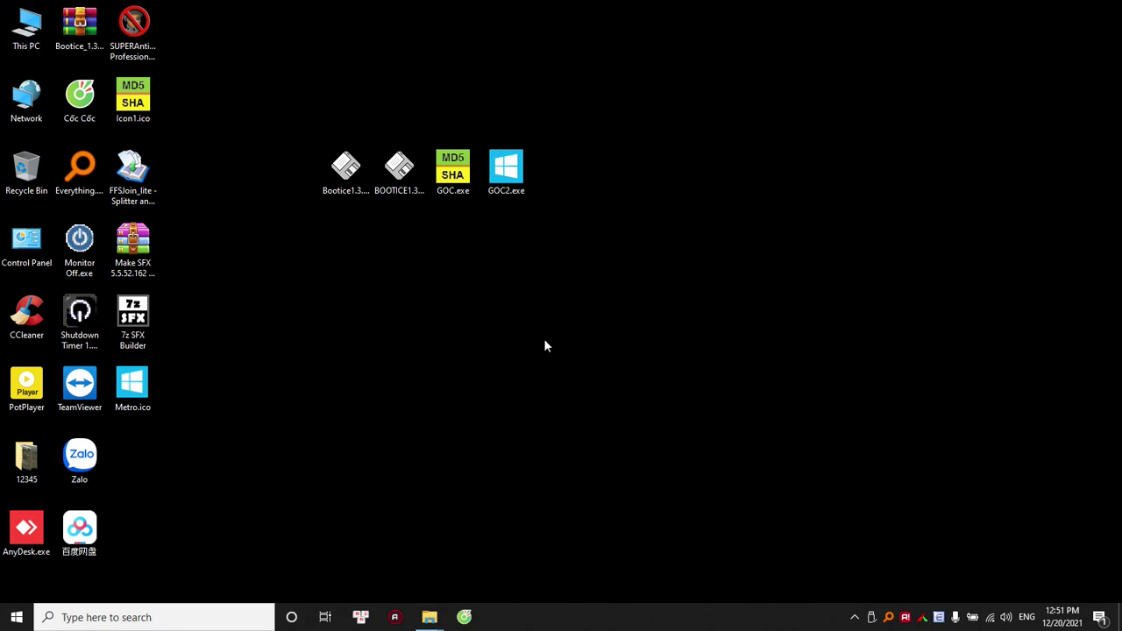